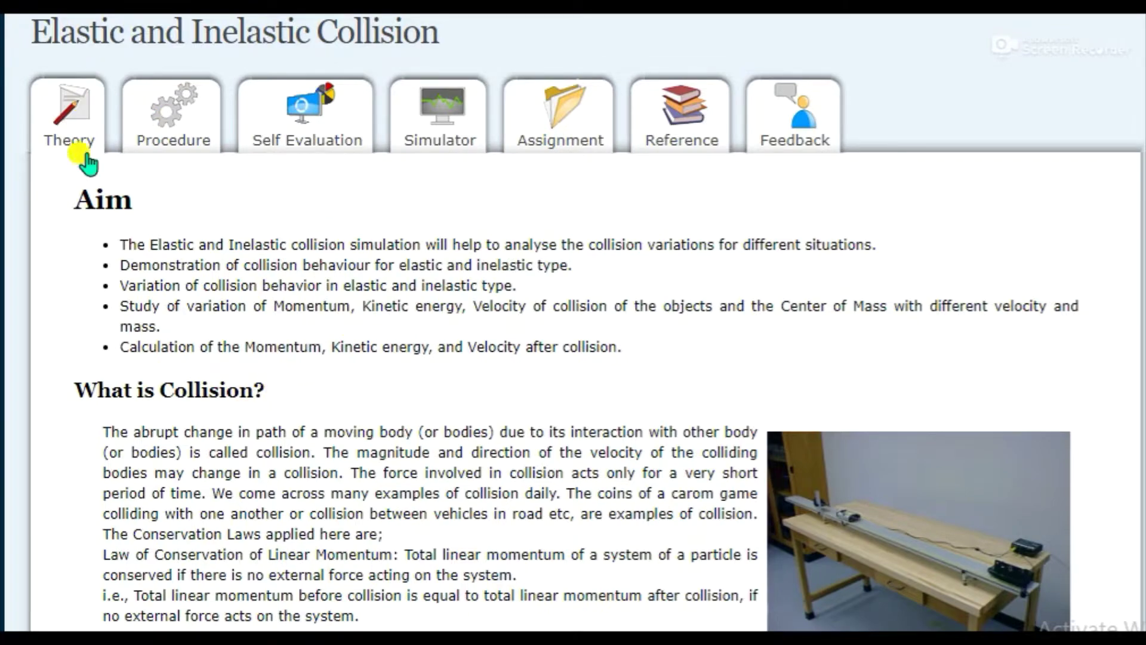
- Skim the formulas in the theory section and open the collision simulator
scroll(186, 382, "down", 15)
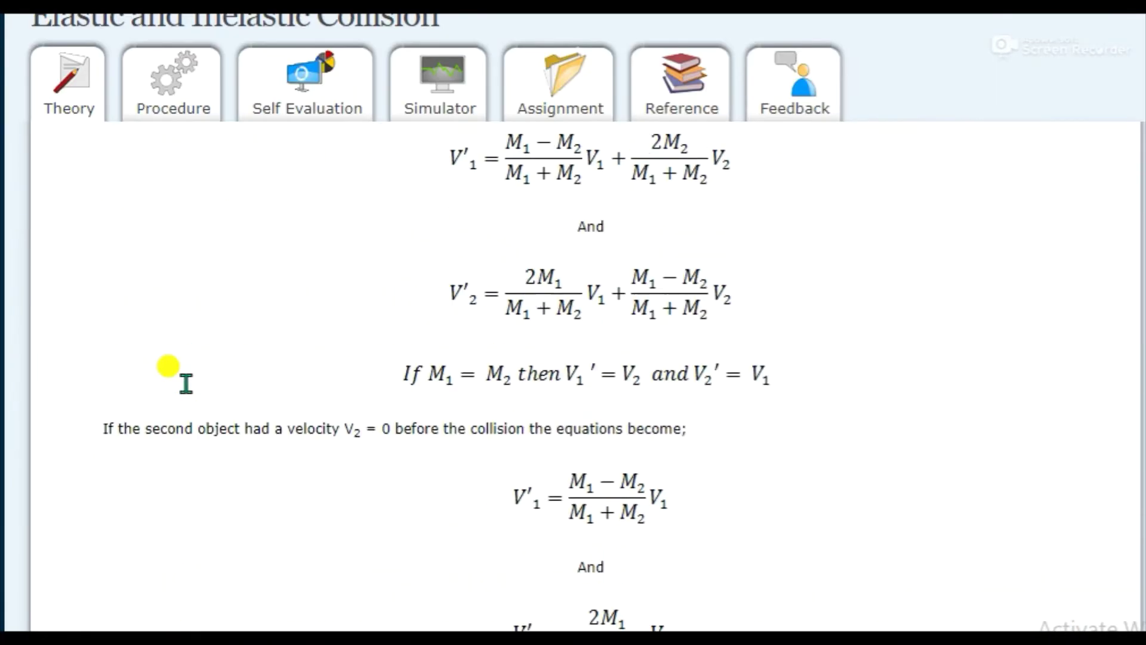
scroll(186, 382, "up", 20)
left_click(430, 285)
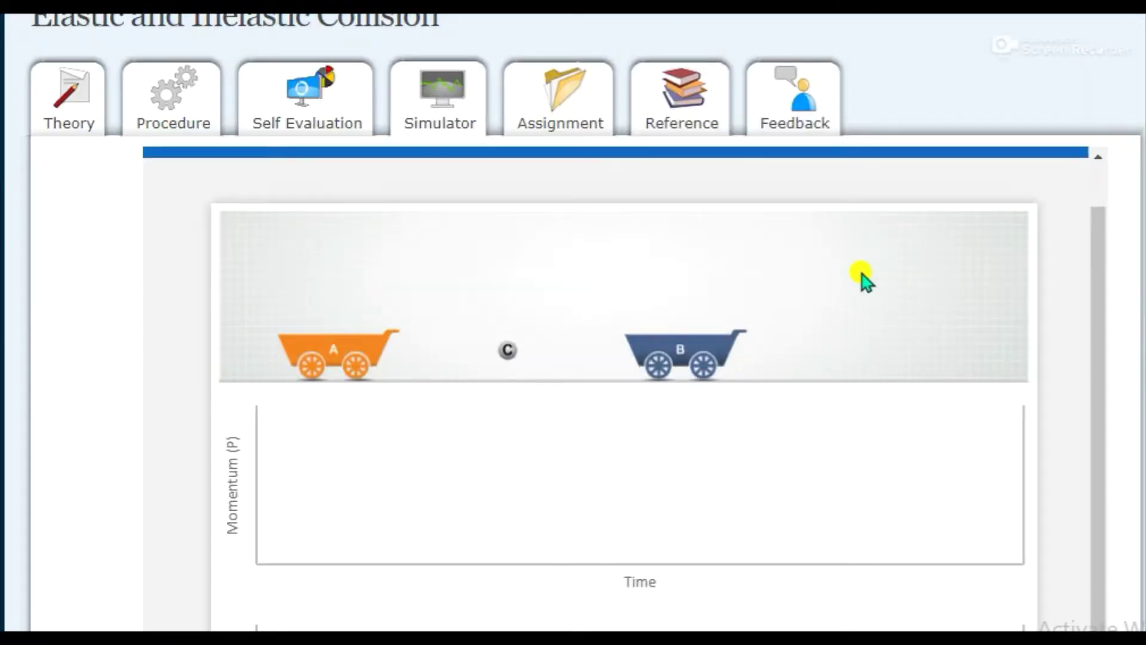
- Examine the simulator's scene with carts A and B and its momentum, velocity and kinetic energy graphs
scroll(832, 142, "down", 4)
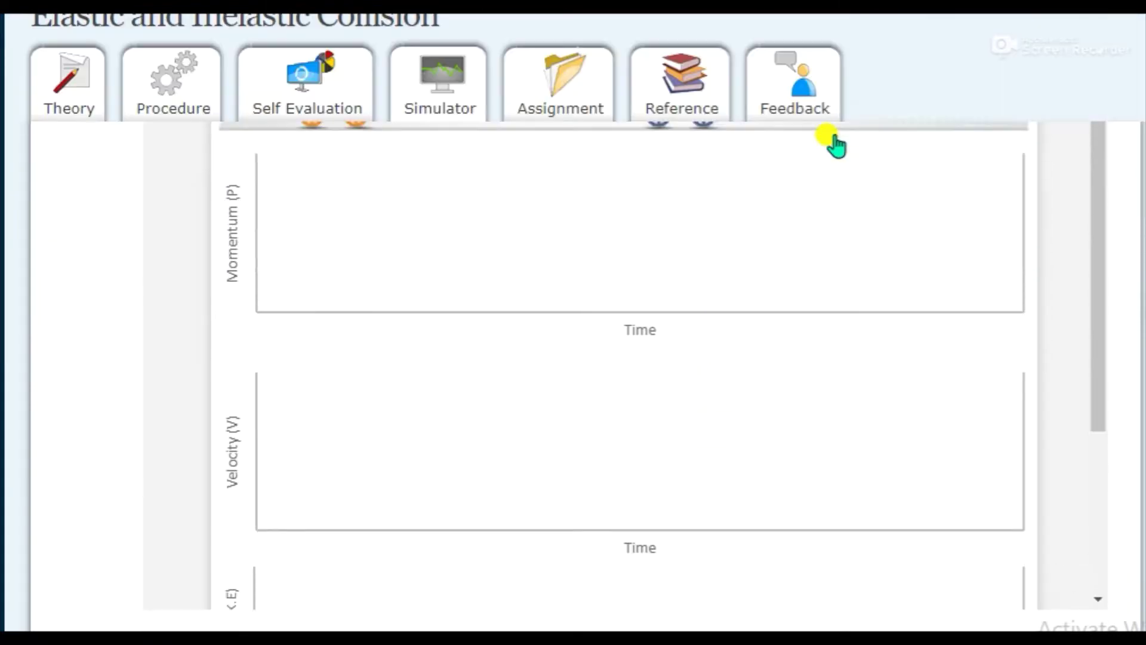
scroll(833, 142, "down", 2)
scroll(656, 236, "up", 2)
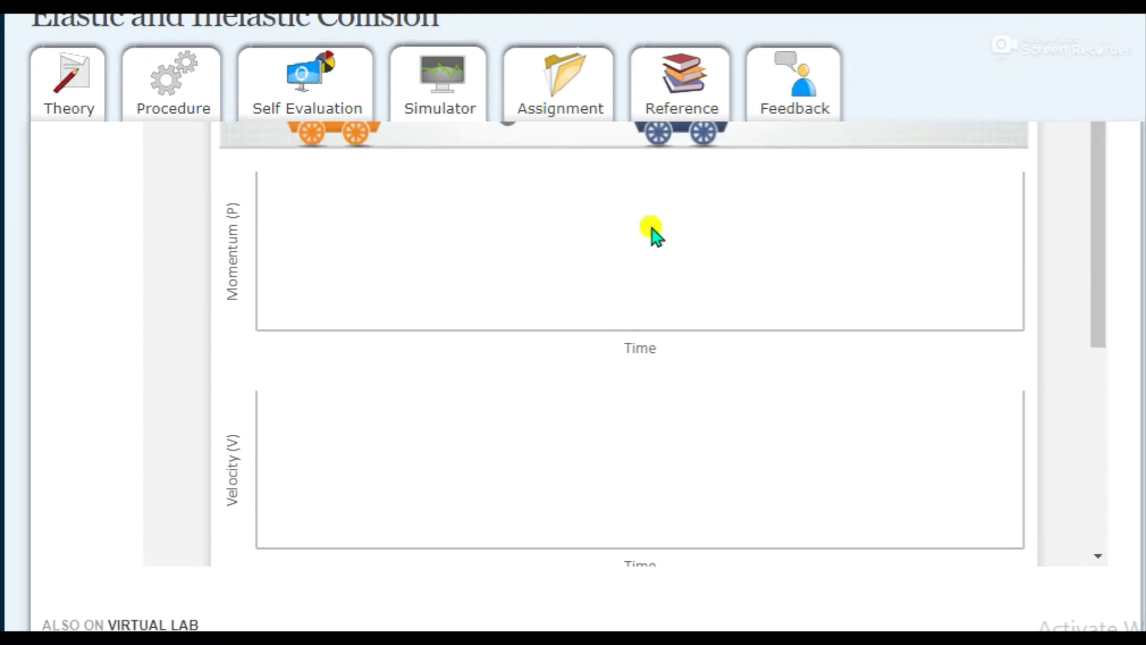
scroll(649, 276, "up", 5)
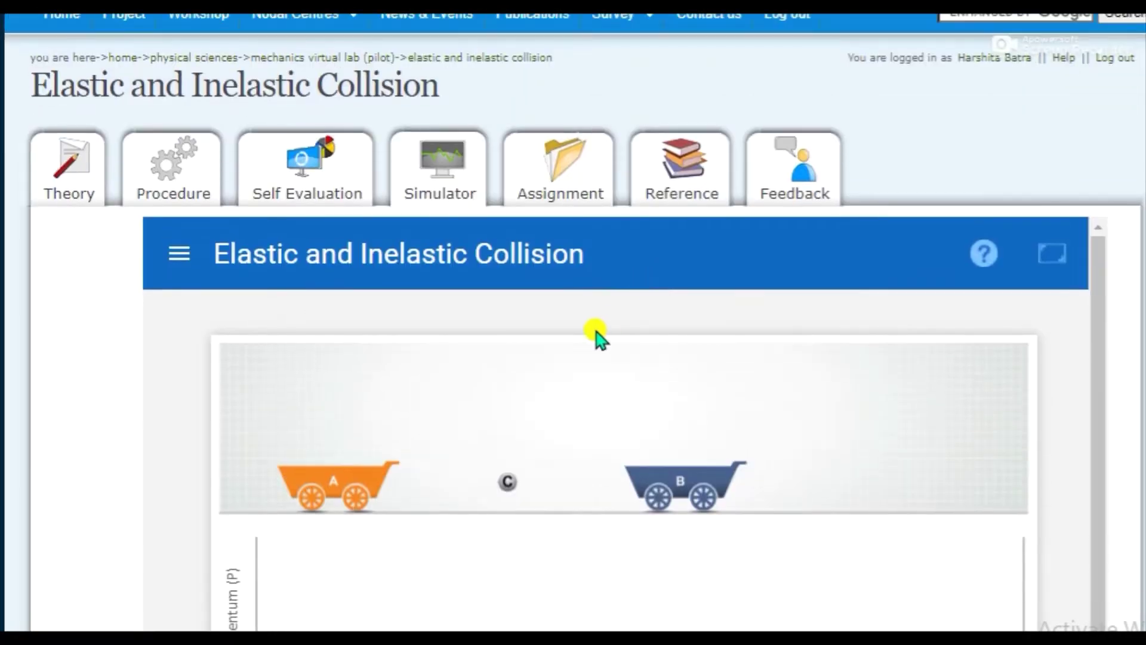
scroll(595, 333, "down", 4)
scroll(595, 332, "up", 4)
scroll(614, 216, "down", 4)
scroll(618, 215, "up", 6)
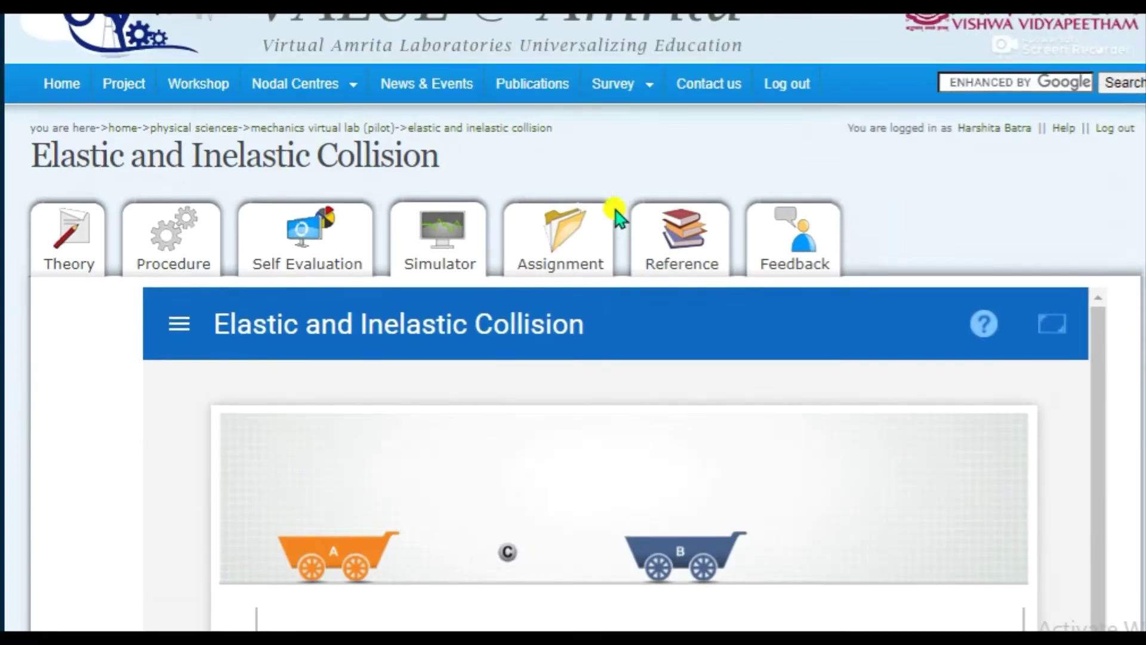
scroll(441, 289, "down", 3)
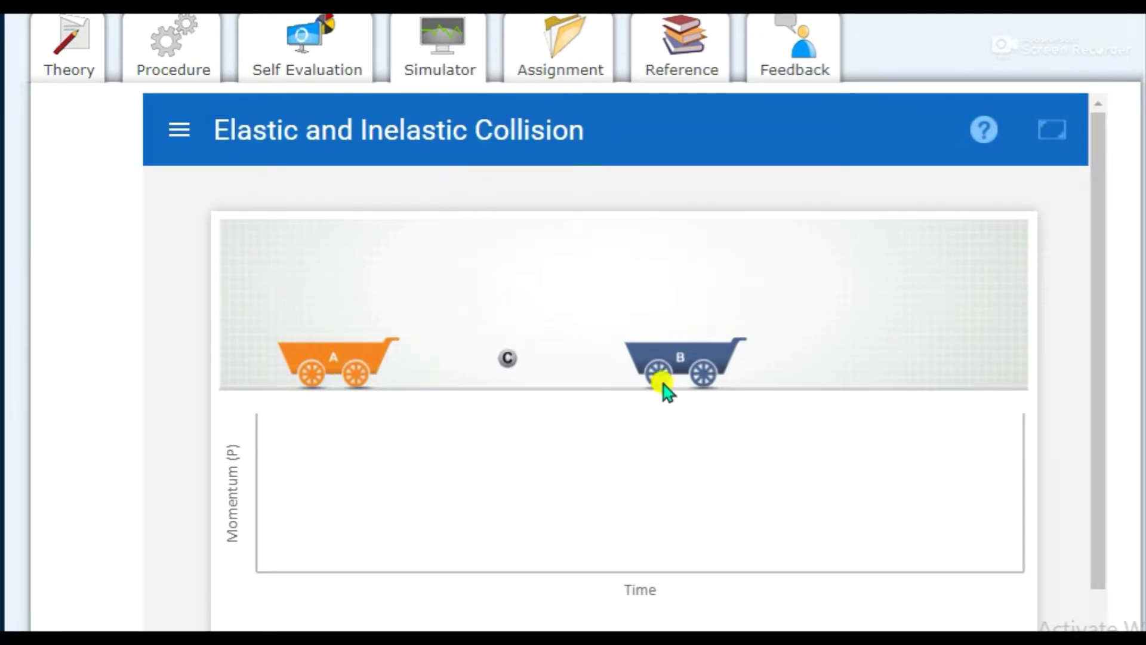
scroll(382, 461, "down", 2)
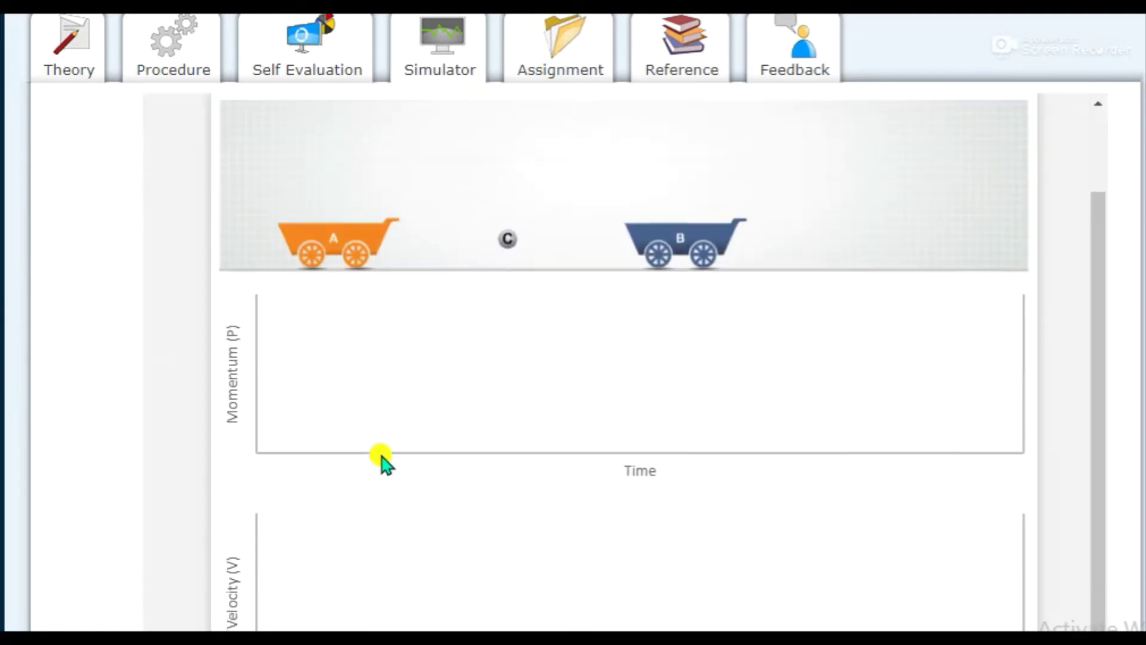
scroll(382, 461, "down", 3)
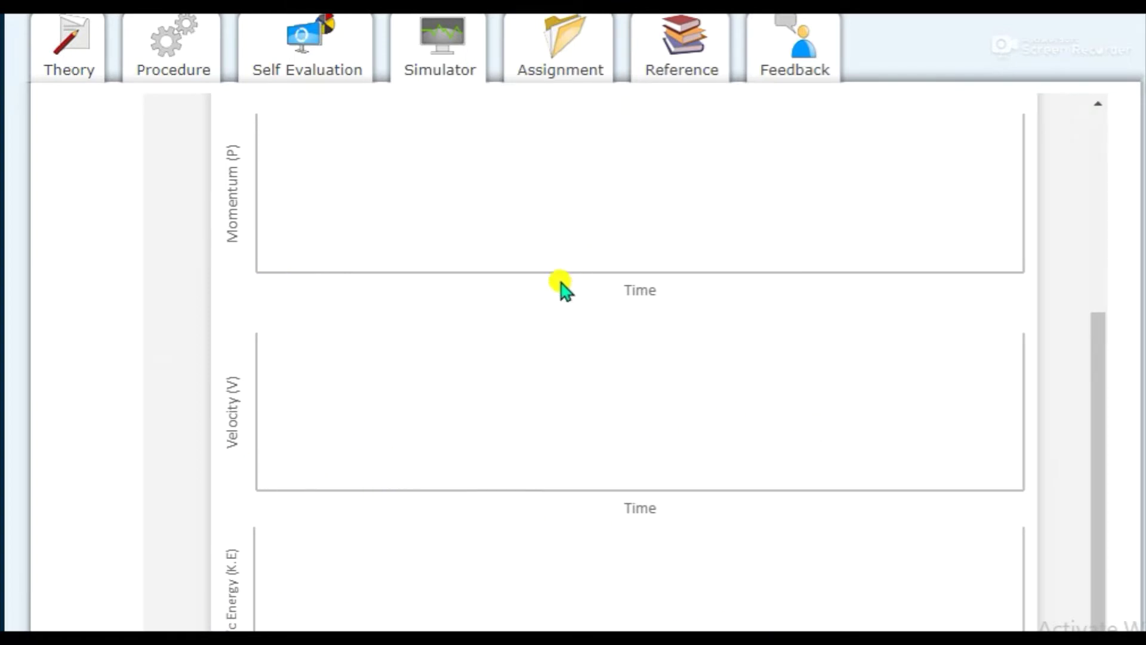
scroll(558, 288, "up", 5)
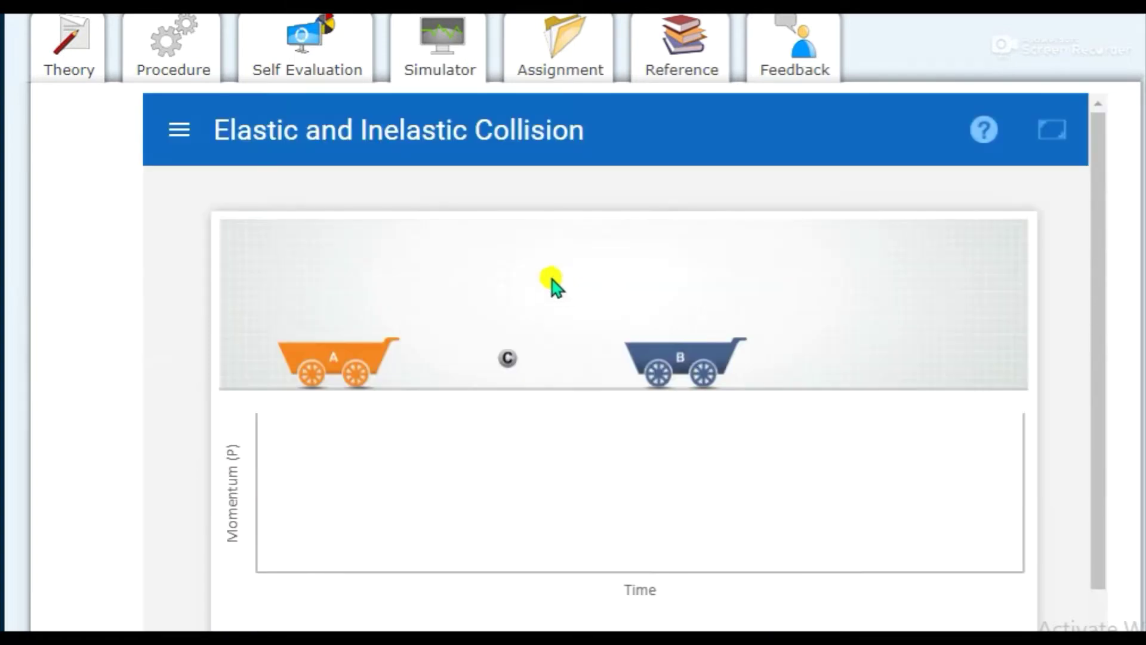
- Show the simulation variables and review the test type, coefficient of restitution, object, velocity and mass settings
left_click(178, 129)
scroll(299, 230, "down", 4)
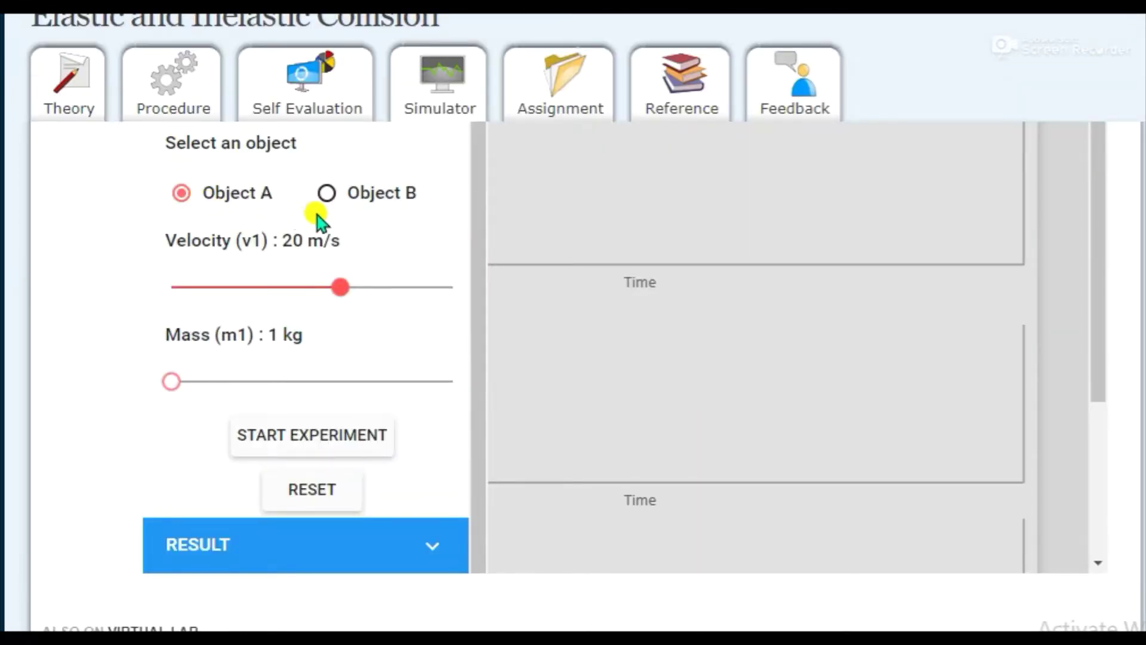
scroll(317, 217, "up", 1)
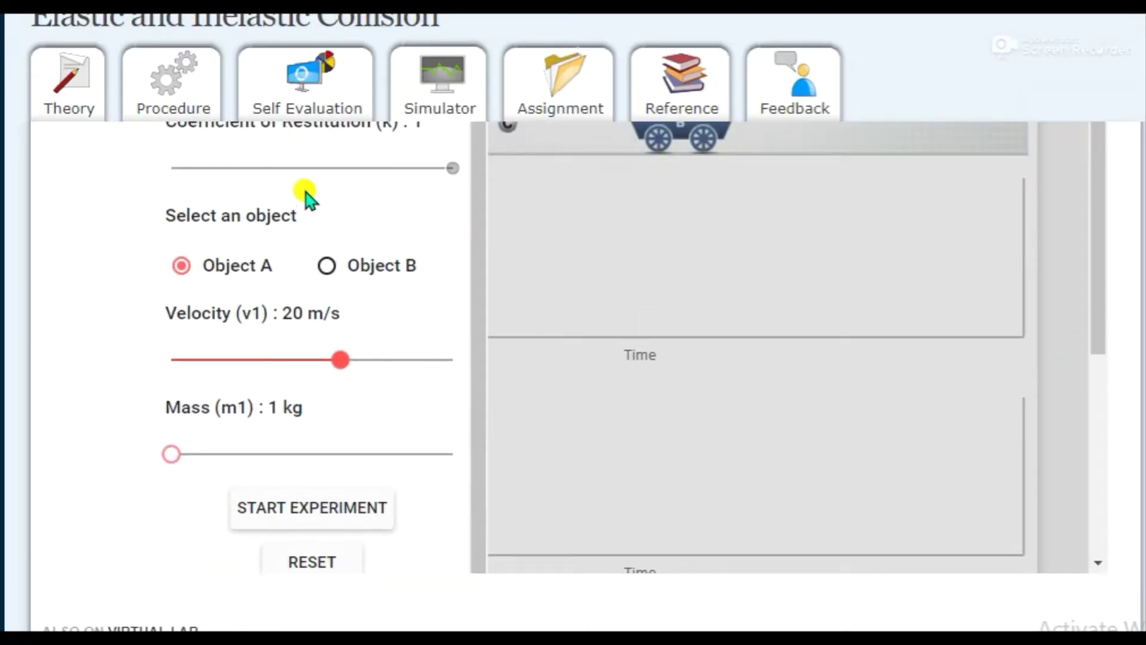
scroll(307, 191, "up", 5)
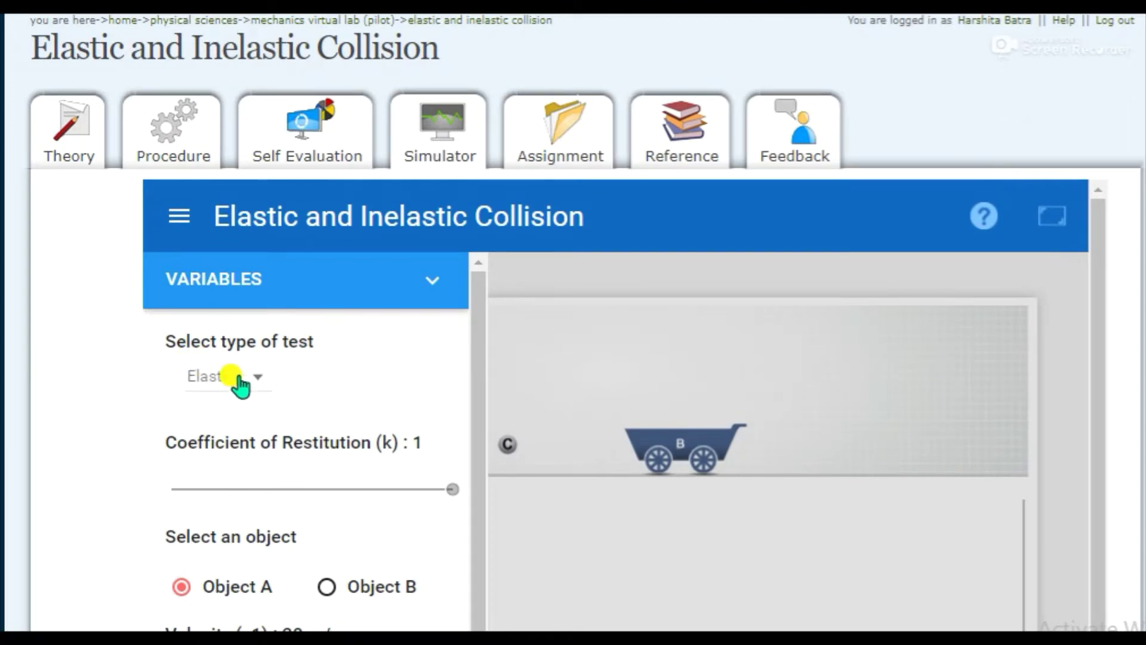
scroll(232, 466, "down", 3)
scroll(234, 469, "up", 3)
- Set the type of test to Inelastic with a coefficient of restitution of 0.1
left_click(242, 377)
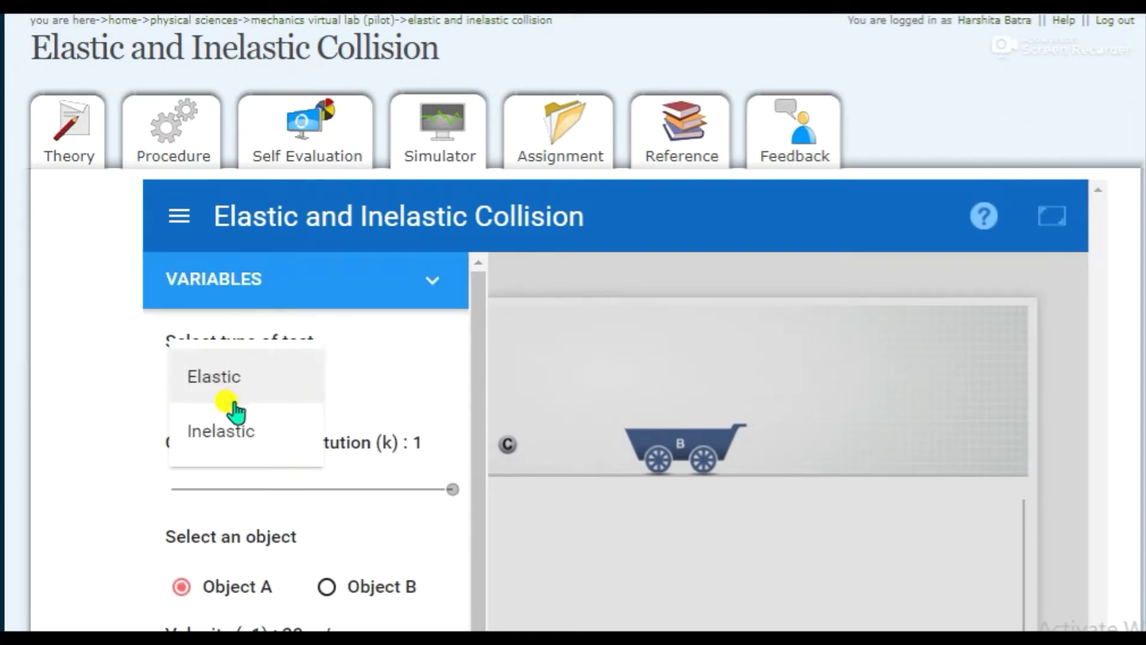
left_click(226, 429)
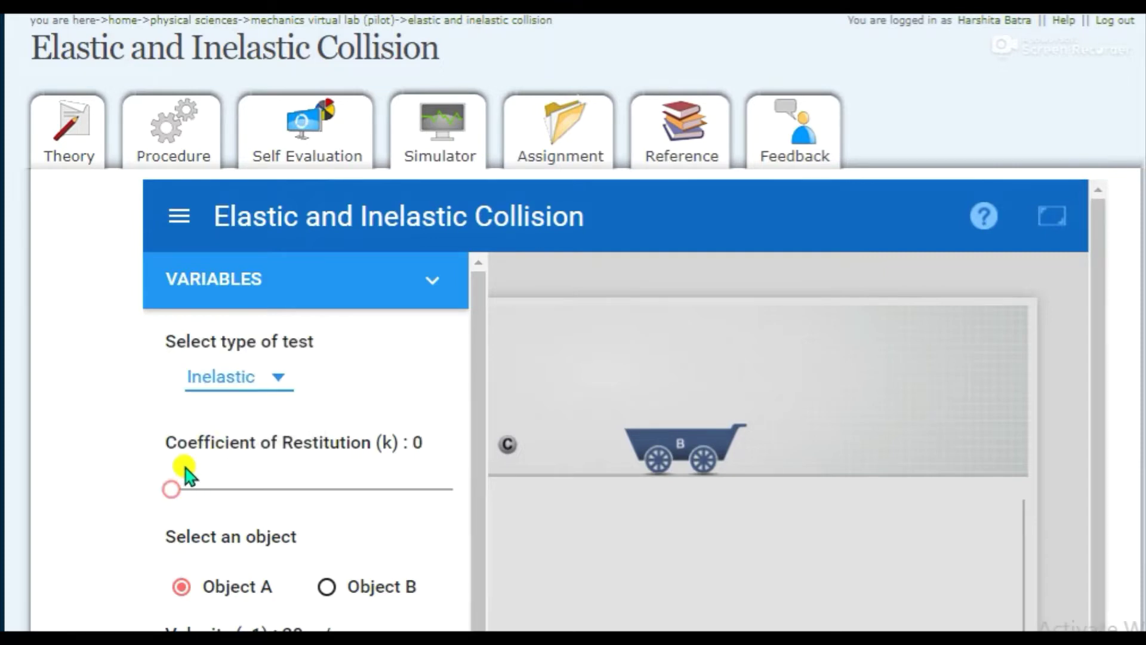
left_click(197, 490)
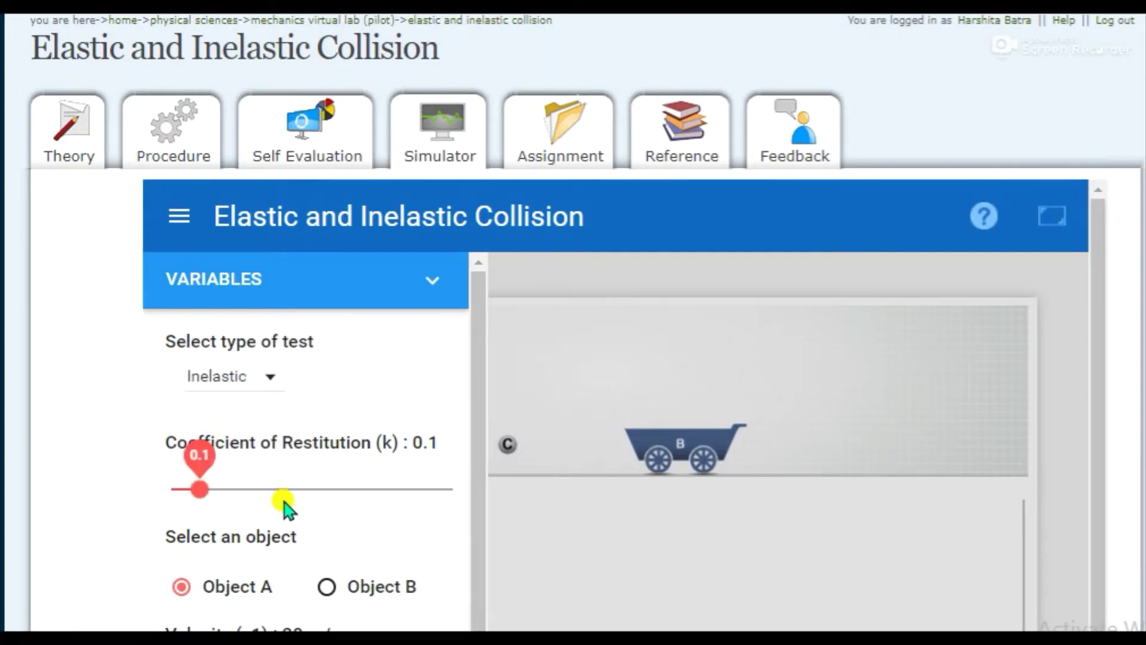
- Start the inelastic collision experiment and view its momentum and velocity graphs
scroll(286, 504, "down", 3)
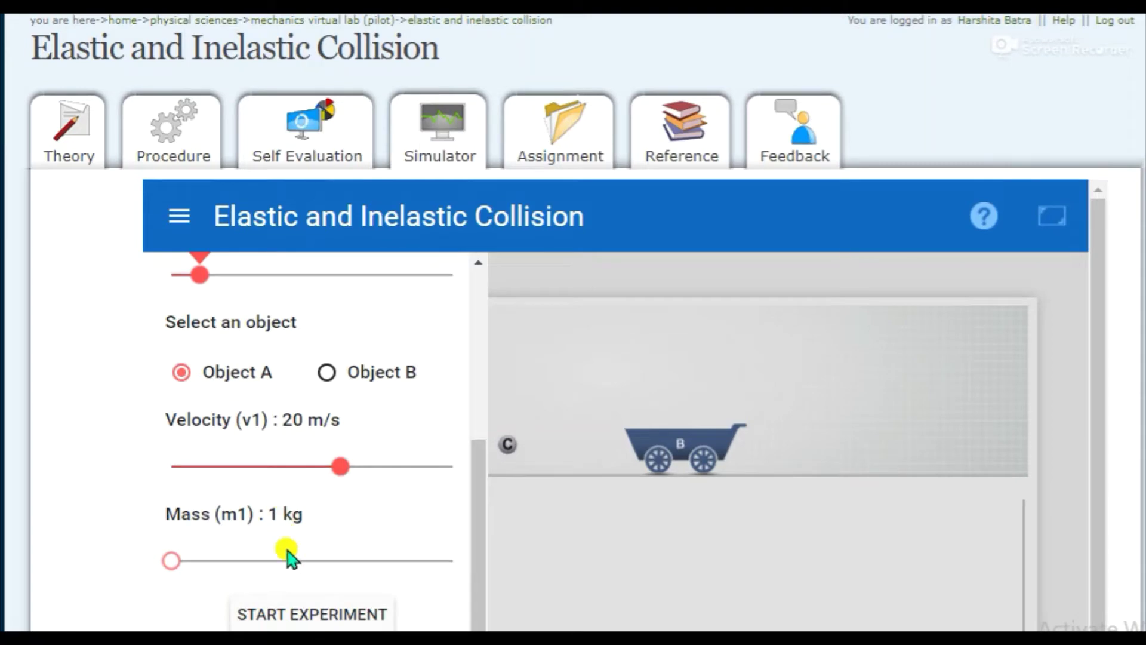
left_click(283, 616)
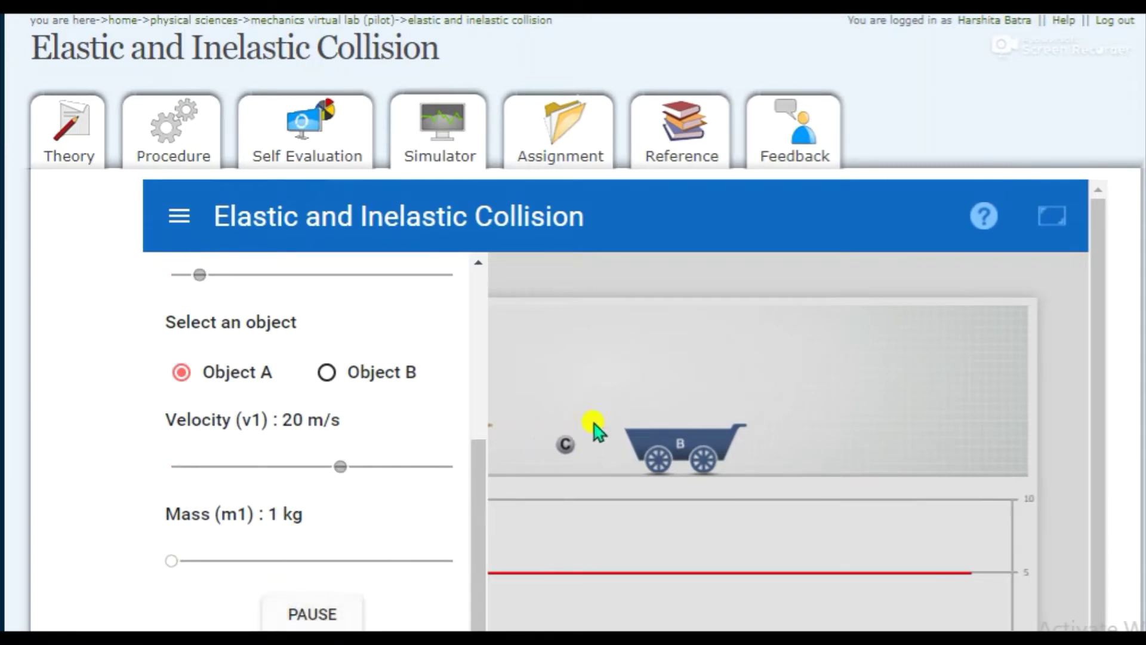
scroll(548, 485, "down", 5)
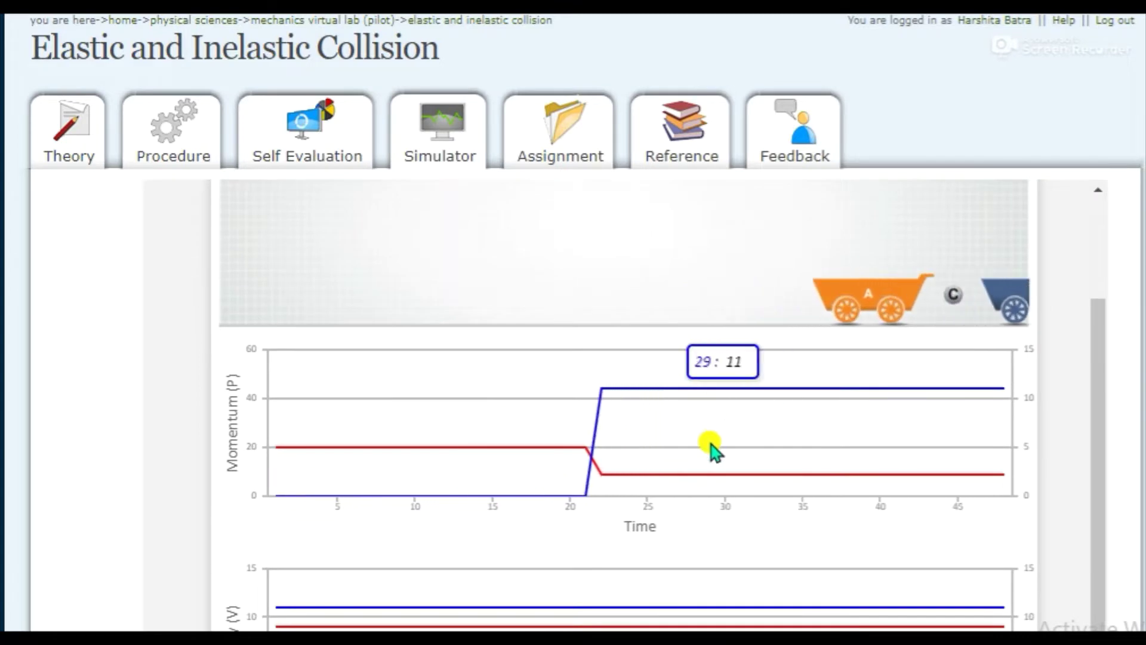
scroll(712, 447, "down", 3)
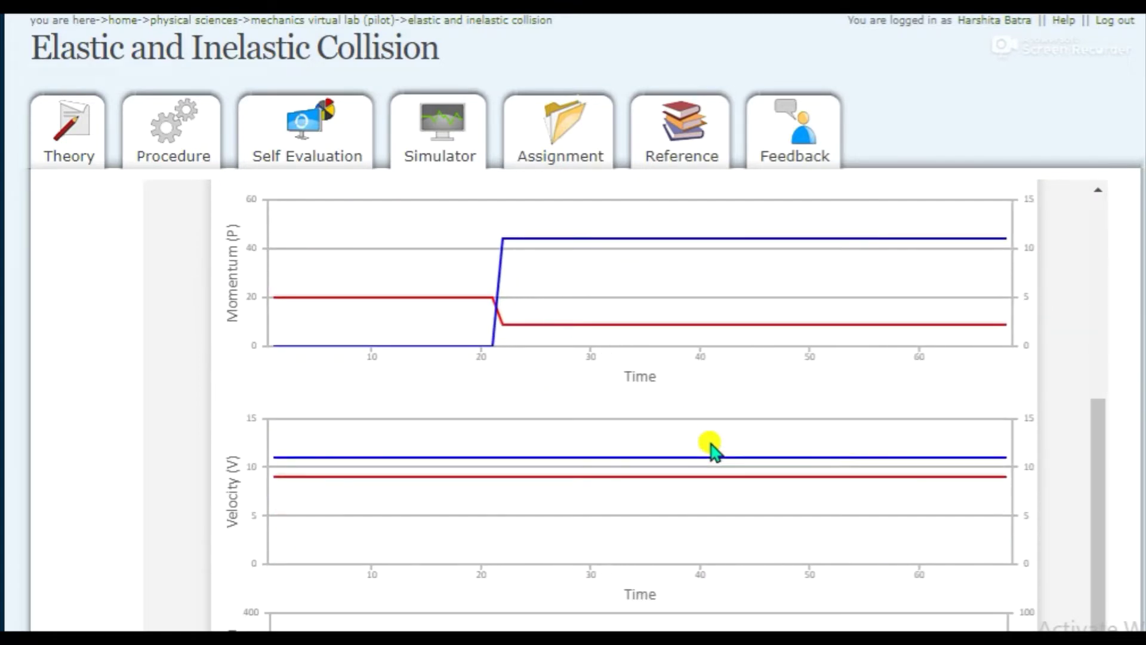
- Examine the result tables for kinetic energy, velocity and momentum of both objects before and after the collision
scroll(472, 343, "up", 5)
left_click(182, 218)
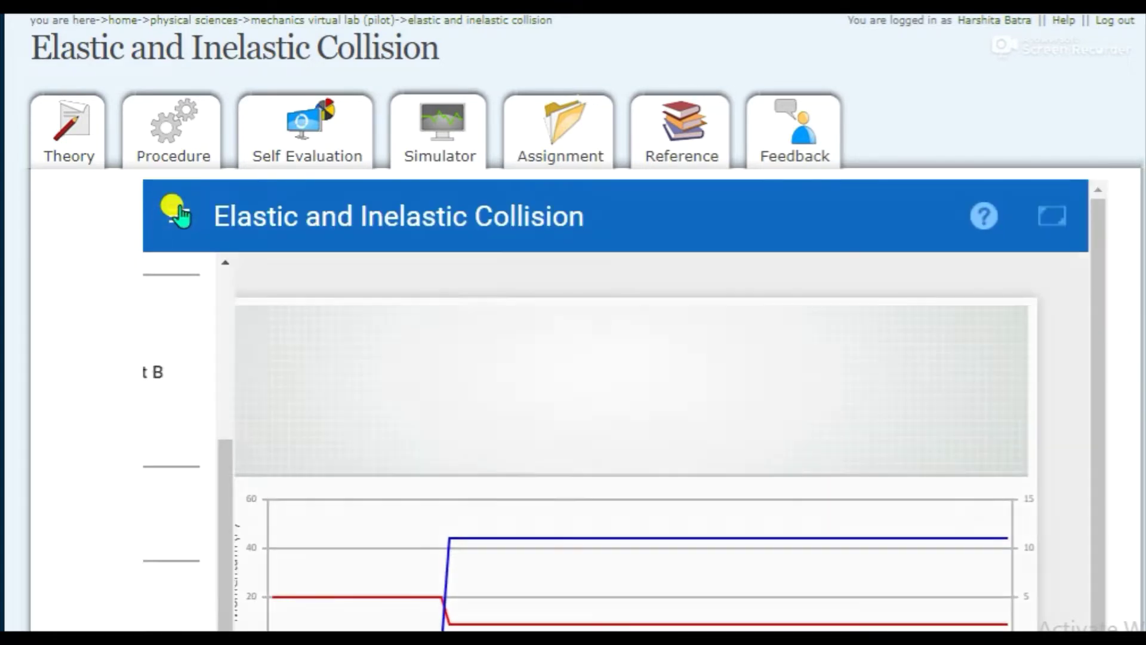
scroll(253, 453, "down", 5)
scroll(254, 477, "down", 4)
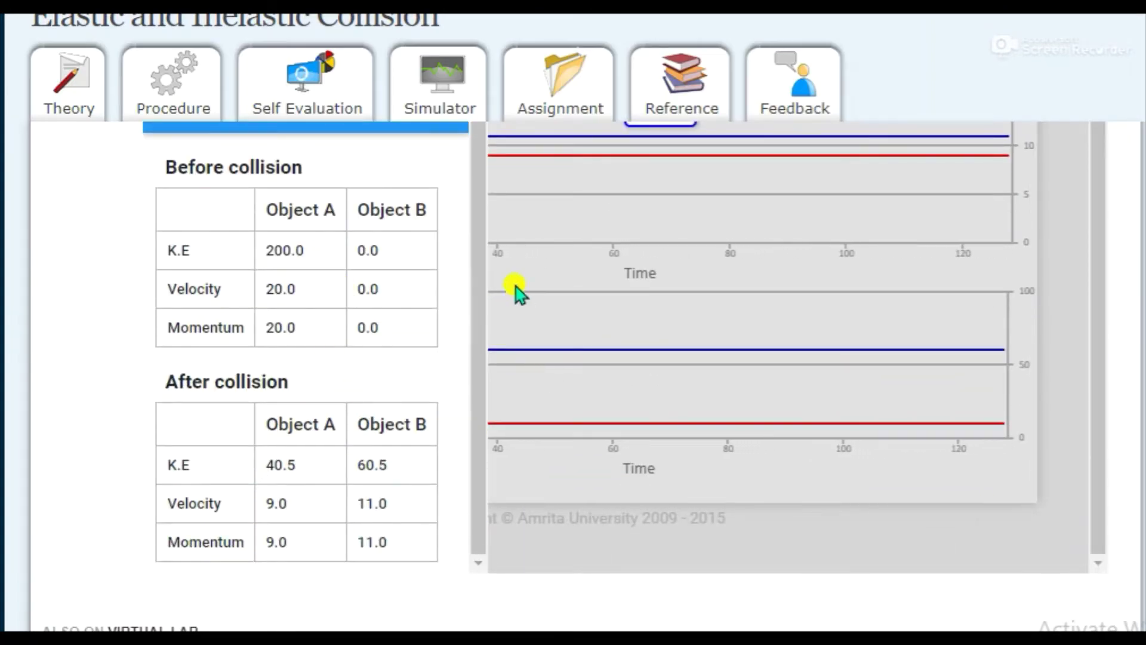
- Pause the running experiment and reset the simulator
scroll(348, 227, "up", 4)
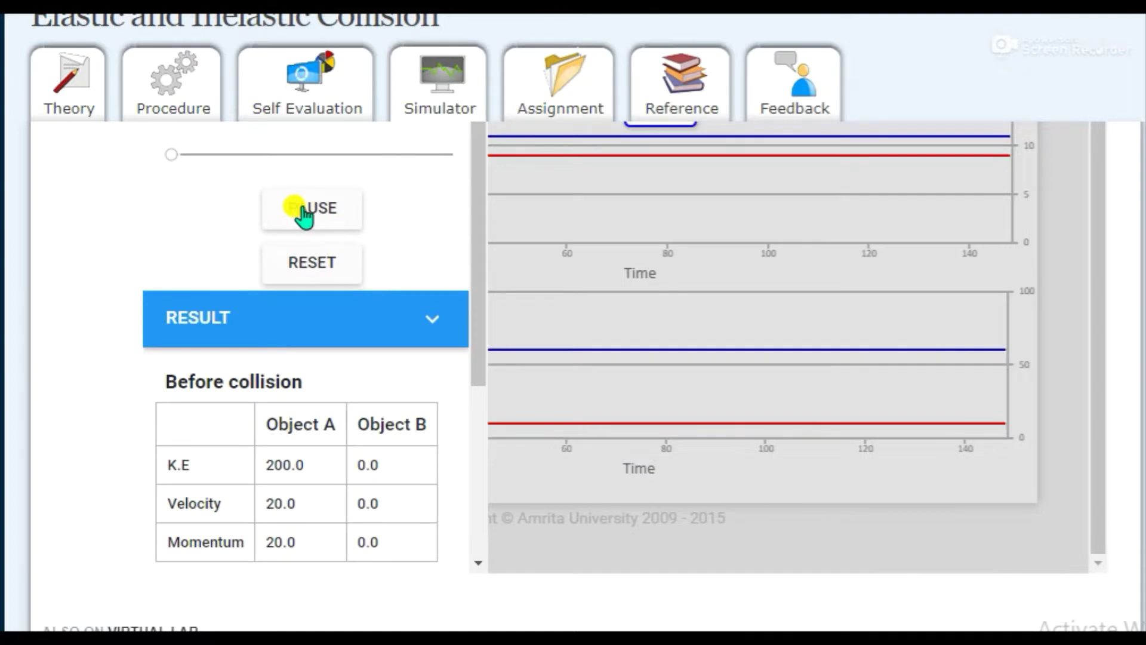
left_click(295, 209)
left_click(303, 258)
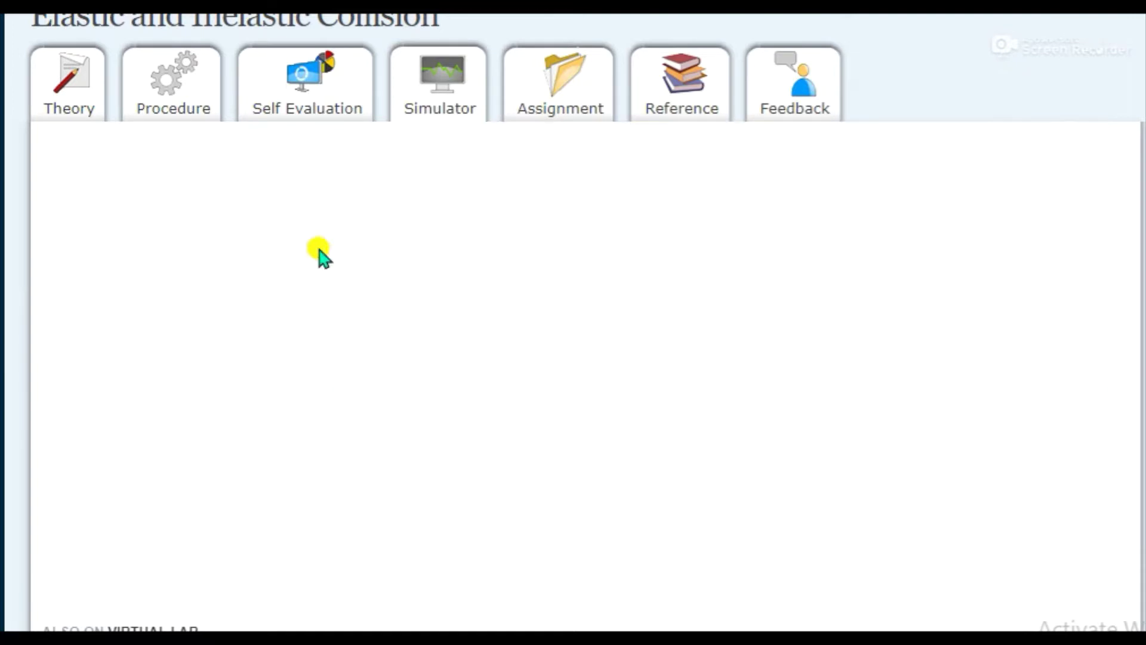
- Open the theory section and read the experiment's aim, the definition of collision and the types of collision
left_click(66, 76)
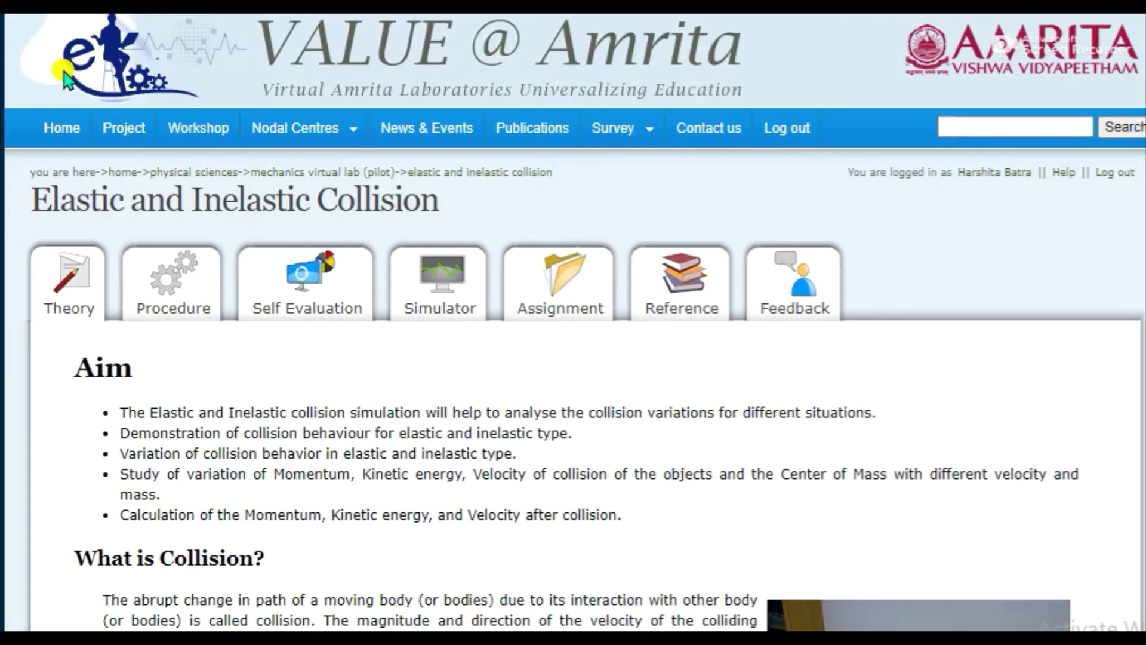
scroll(315, 411, "down", 1)
scroll(315, 411, "down", 2)
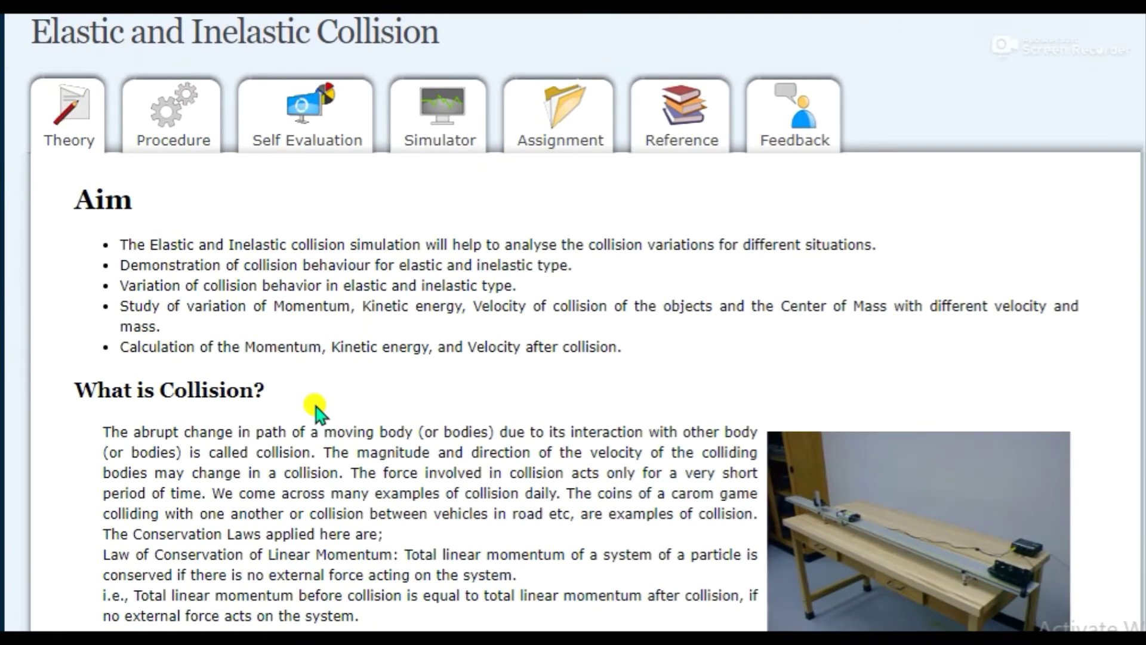
scroll(315, 411, "up", 2)
scroll(314, 411, "down", 1)
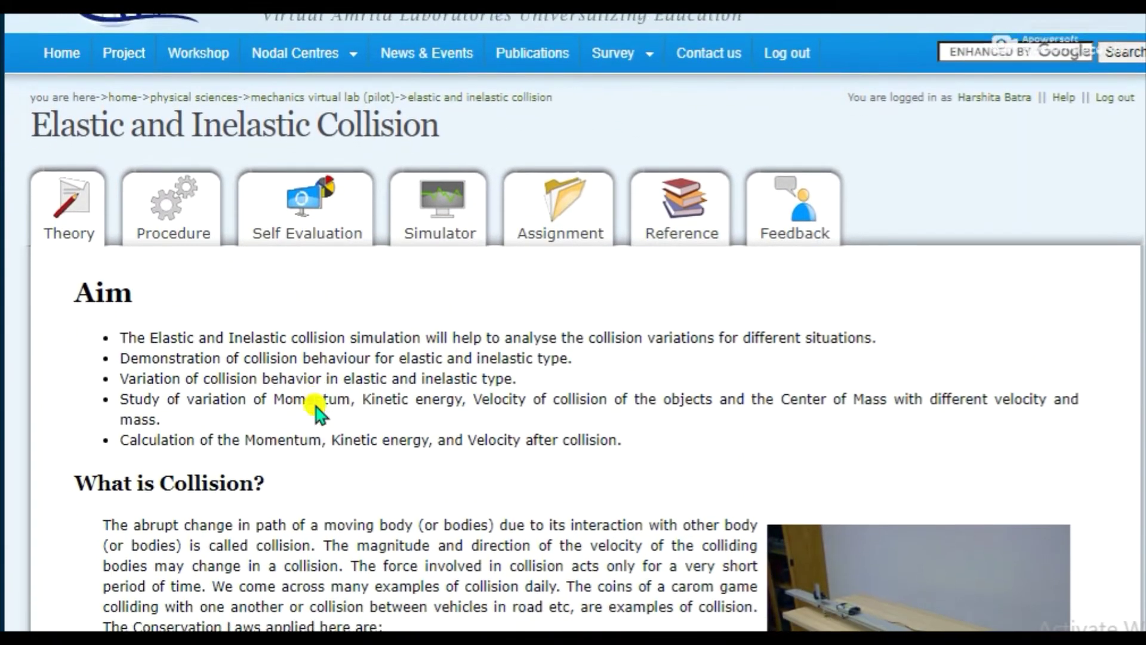
scroll(315, 411, "down", 1)
scroll(313, 407, "down", 1)
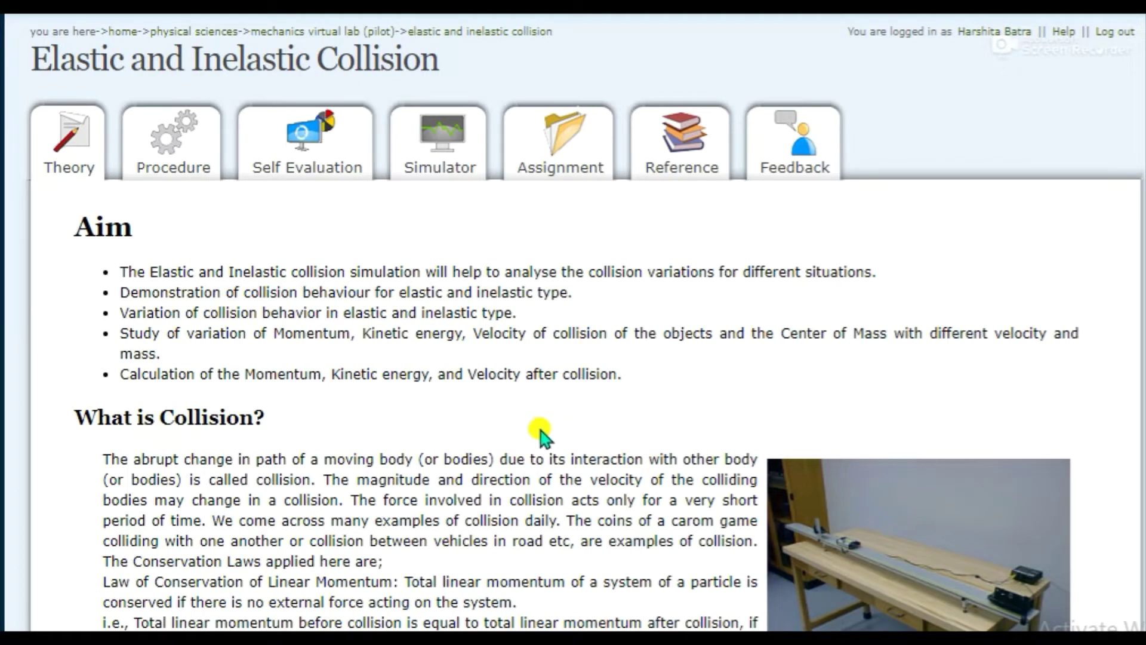
scroll(533, 433, "down", 2)
scroll(533, 433, "down", 4)
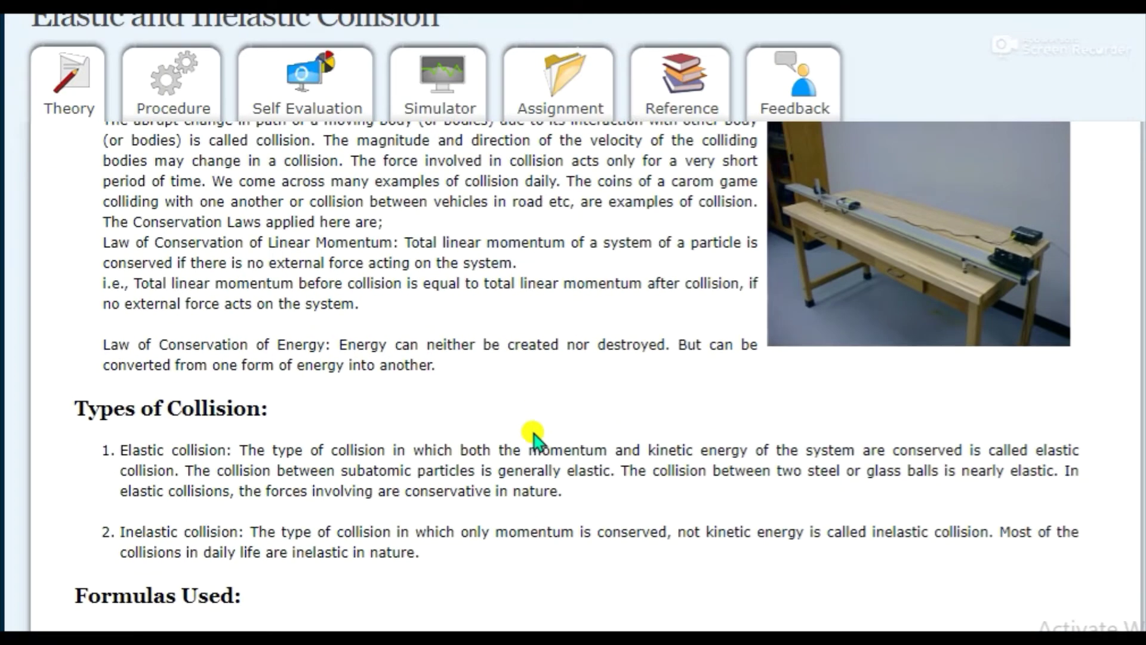
- Reread the aim and the conservation laws, and continue through the collision types to the formulas used
scroll(345, 323, "up", 5)
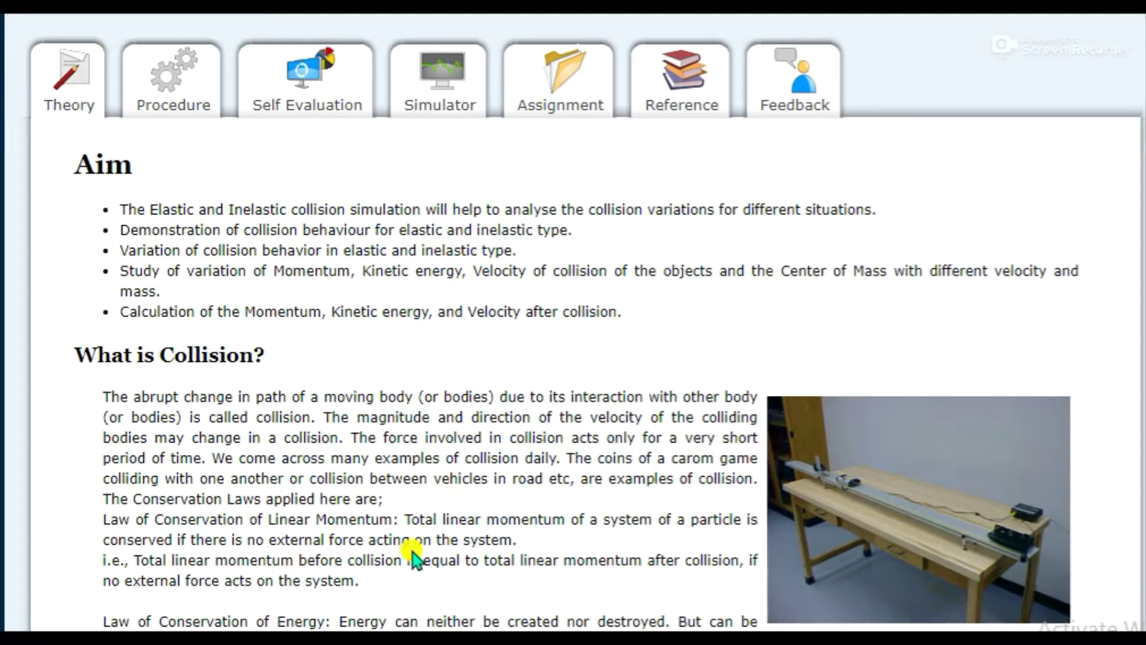
scroll(411, 550, "down", 10)
scroll(413, 550, "up", 8)
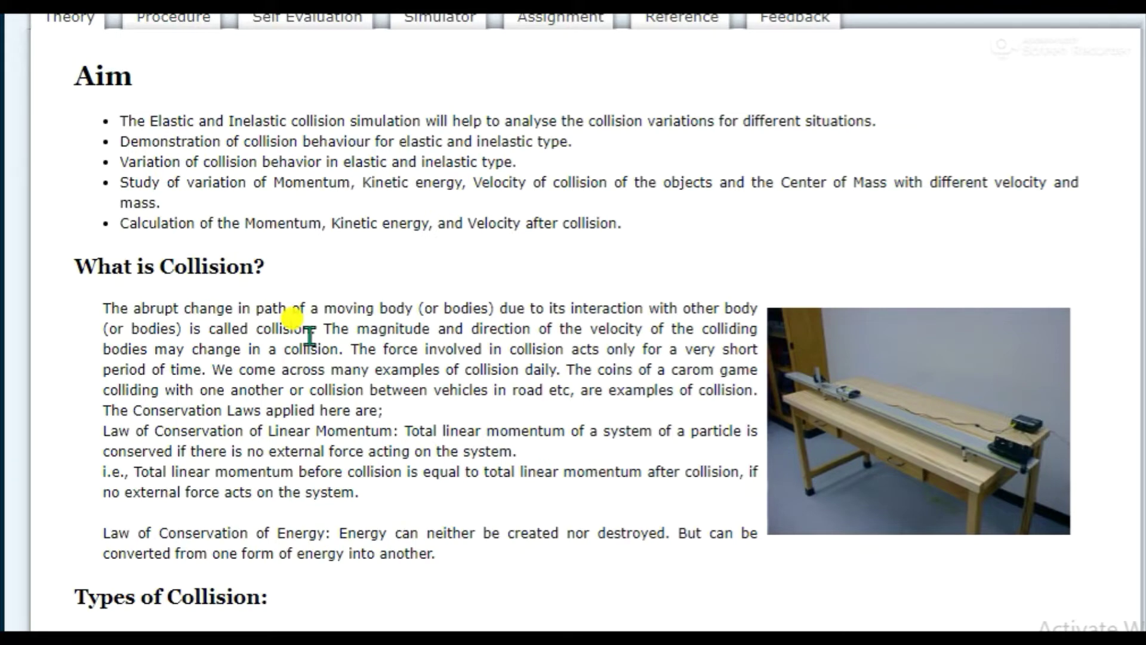
scroll(322, 365, "up", 2)
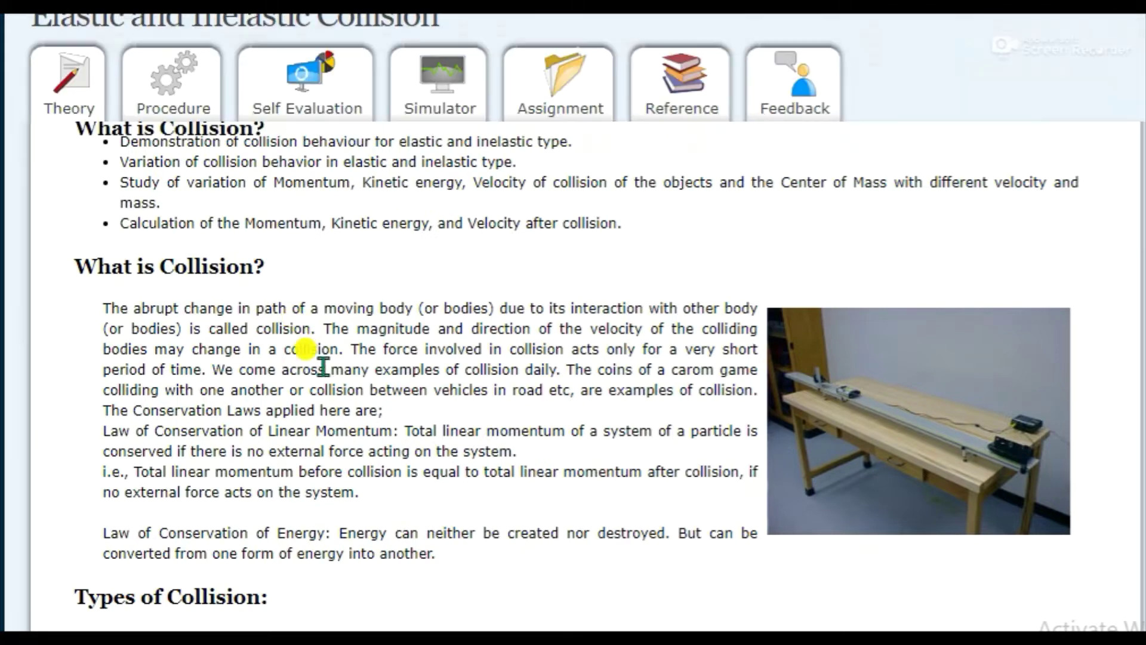
scroll(322, 366, "down", 6)
scroll(320, 366, "up", 6)
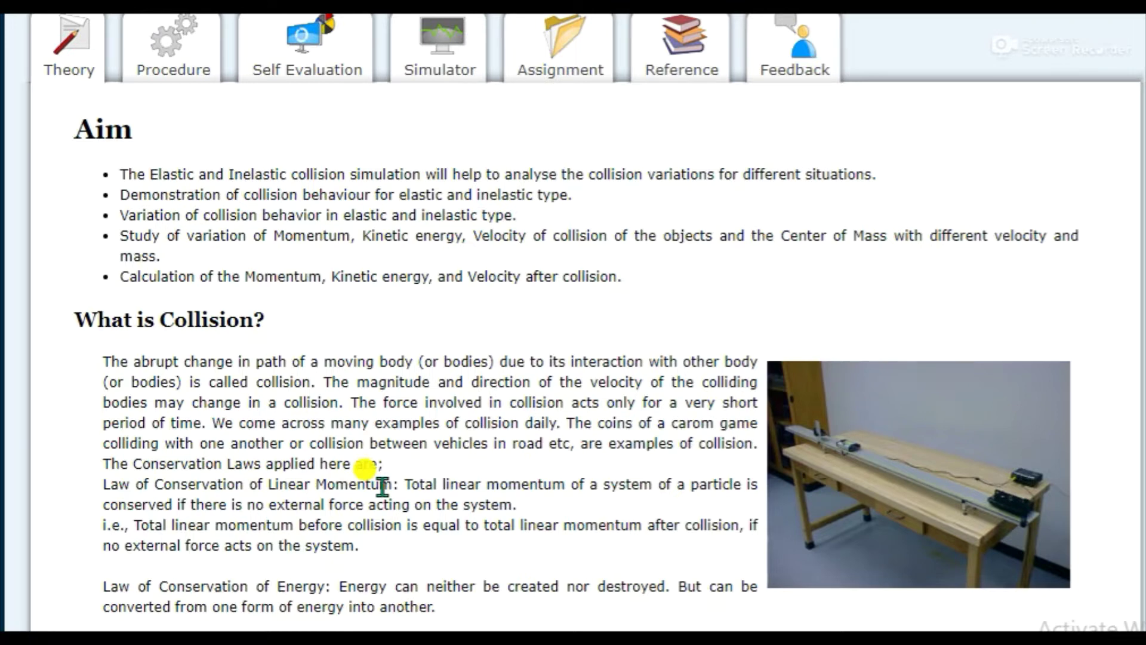
scroll(382, 484, "down", 1)
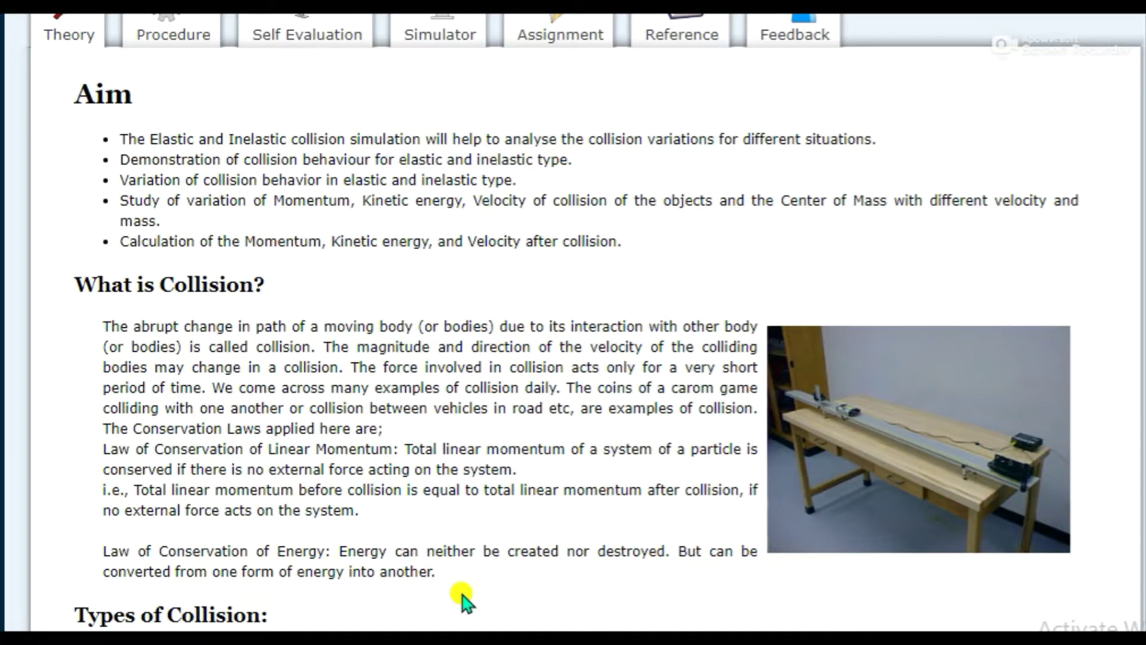
scroll(475, 539, "down", 10)
scroll(478, 540, "up", 3)
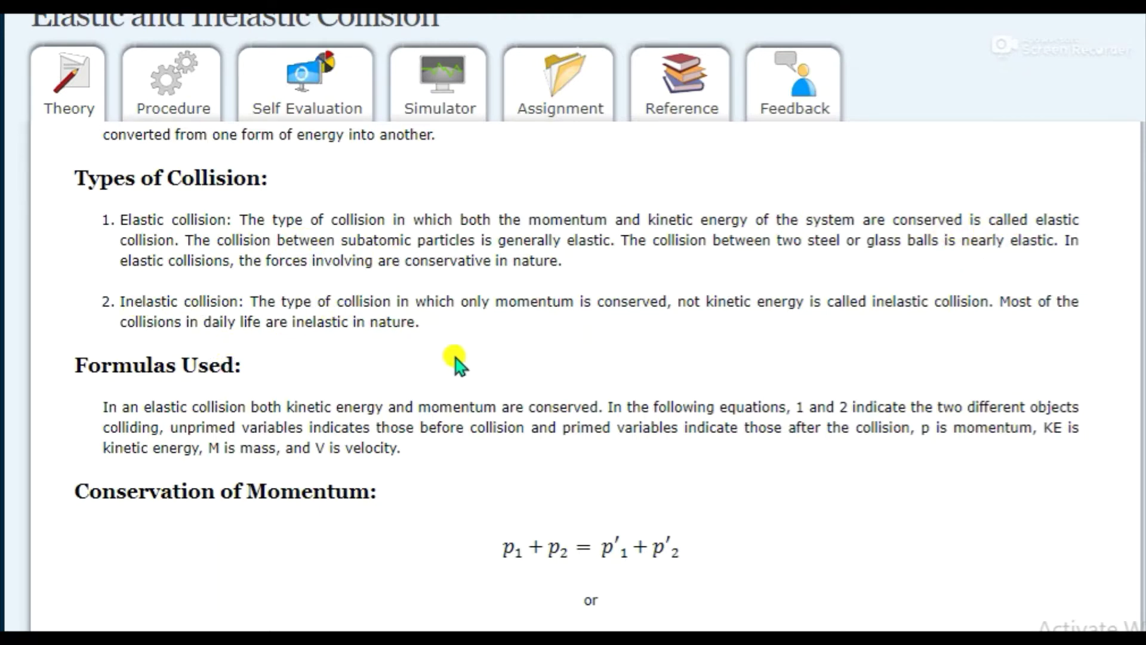
- Read the elastic collision formulas, covering conservation of momentum, conservation of kinetic energy and the two objects' velocities after the collision
scroll(457, 363, "down", 3)
scroll(410, 324, "up", 4)
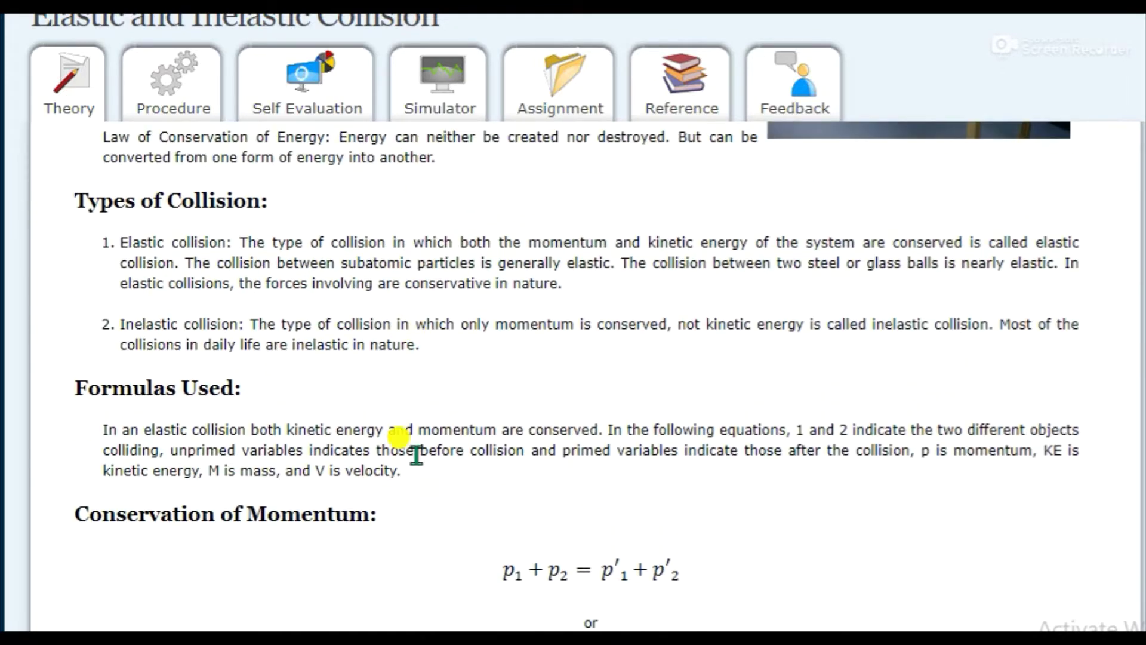
scroll(398, 440, "down", 4)
scroll(414, 452, "down", 2)
scroll(415, 452, "up", 1)
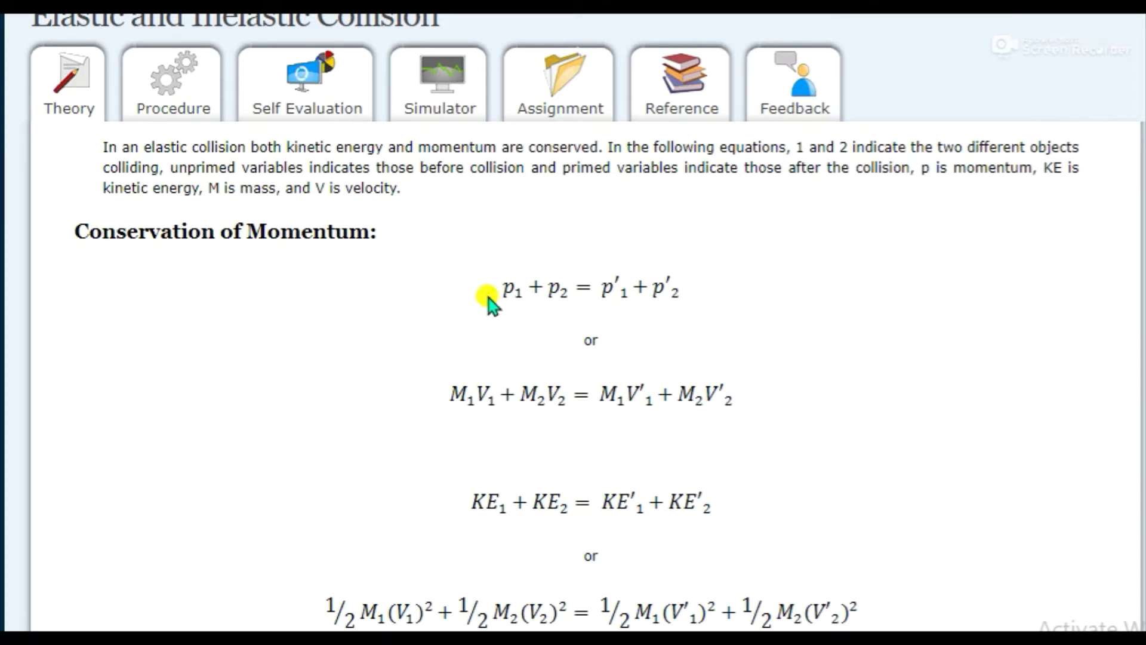
scroll(557, 376, "down", 3)
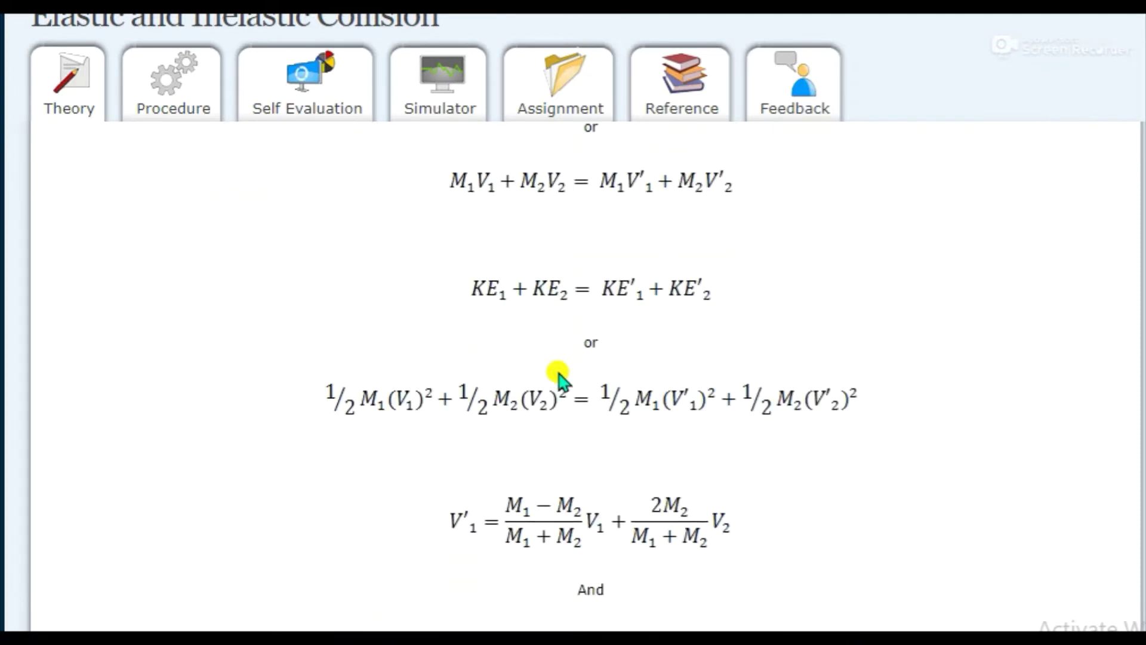
scroll(583, 440, "down", 3)
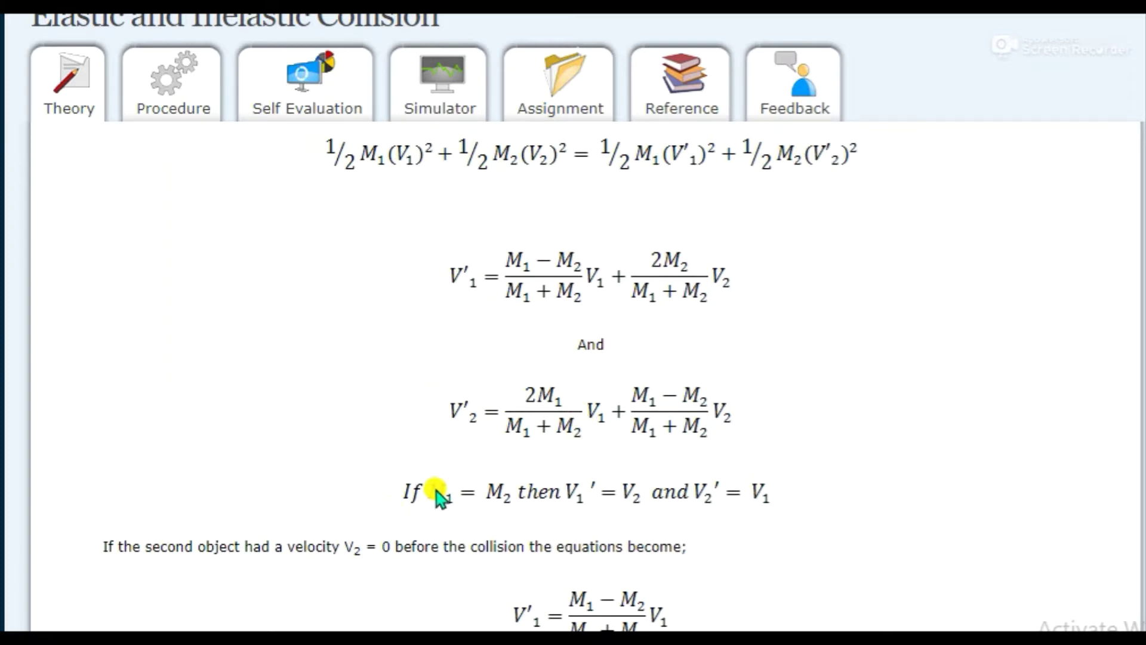
scroll(624, 468, "down", 3)
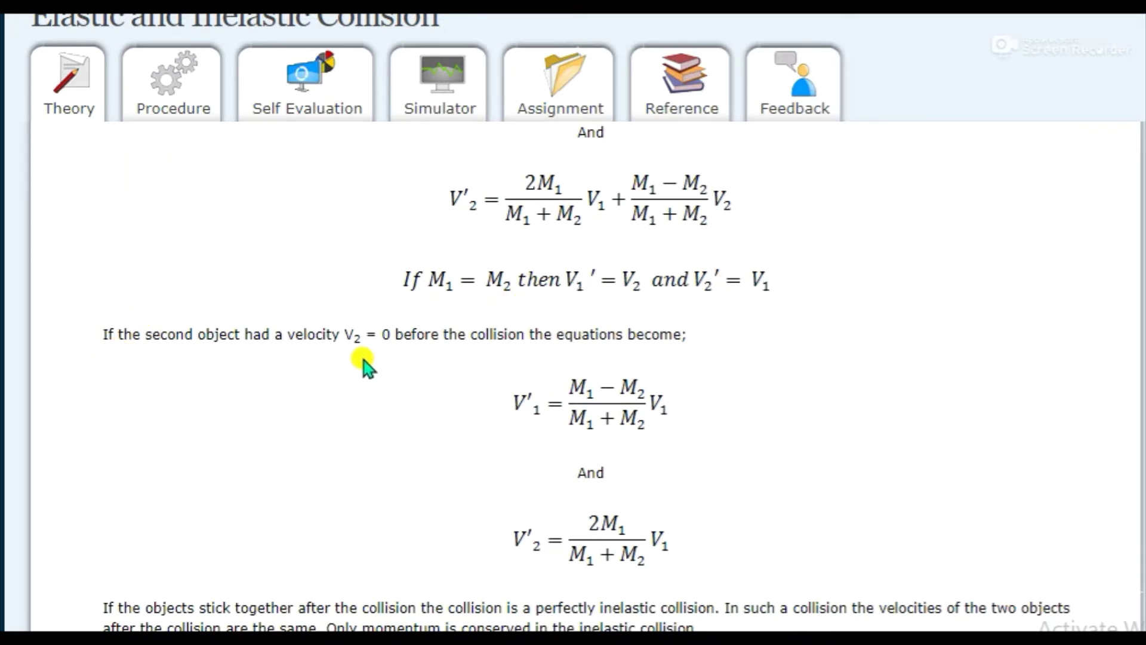
- Examine the equations for a second object initially at rest and the momentum formulas for a perfectly inelastic collision
scroll(390, 412, "down", 5)
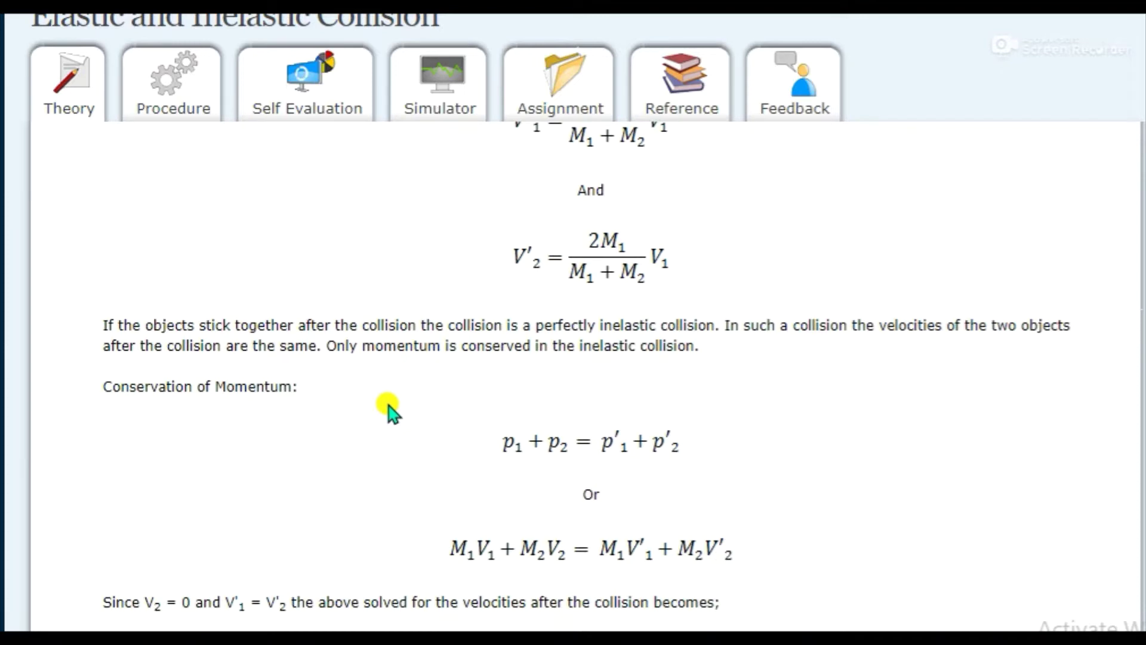
scroll(455, 197, "up", 6)
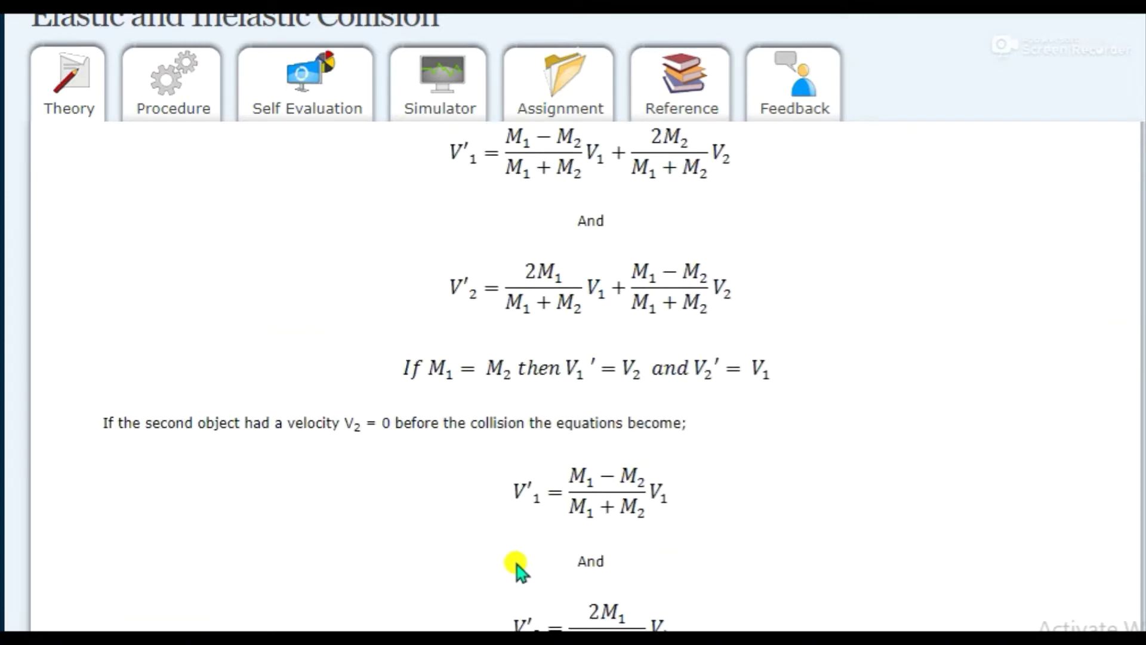
scroll(515, 566, "down", 3)
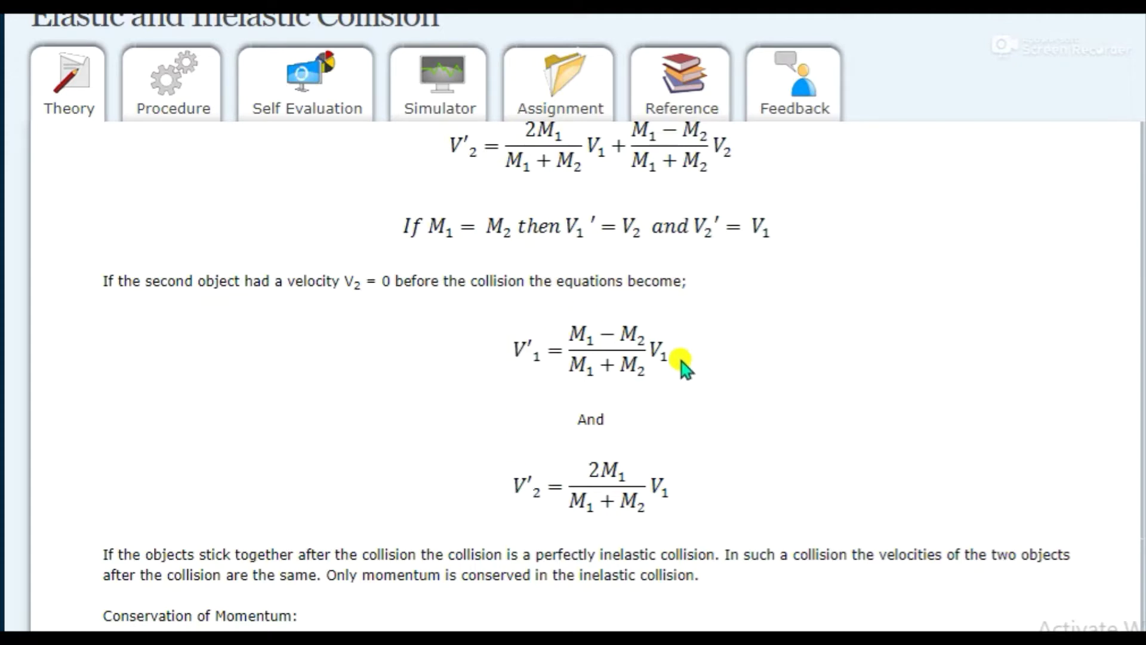
scroll(356, 402, "down", 7)
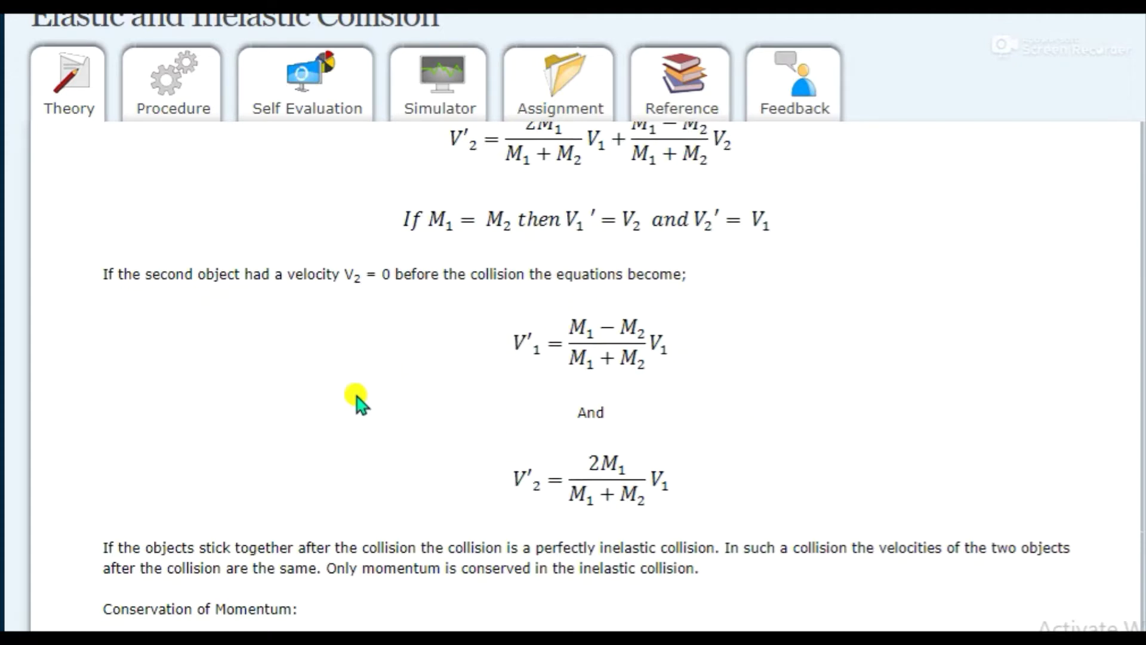
scroll(356, 402, "down", 5)
scroll(358, 402, "up", 4)
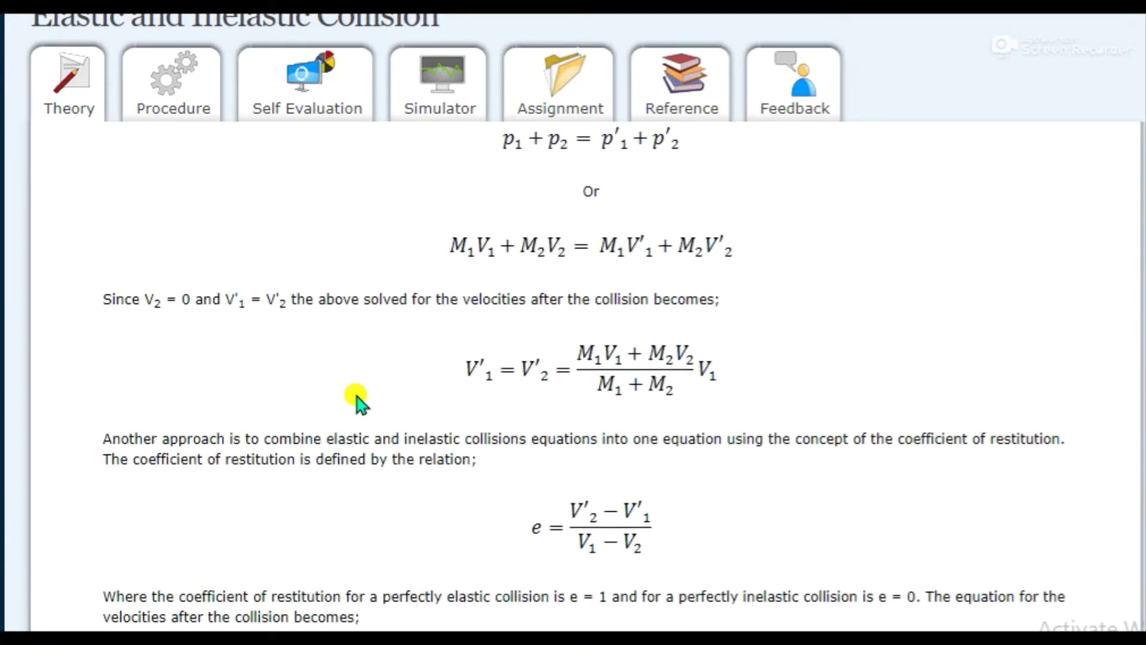
- Read how the coefficient of restitution combines the elastic and inelastic equations, and open the procedure for performing the simulation
scroll(402, 484, "down", 2)
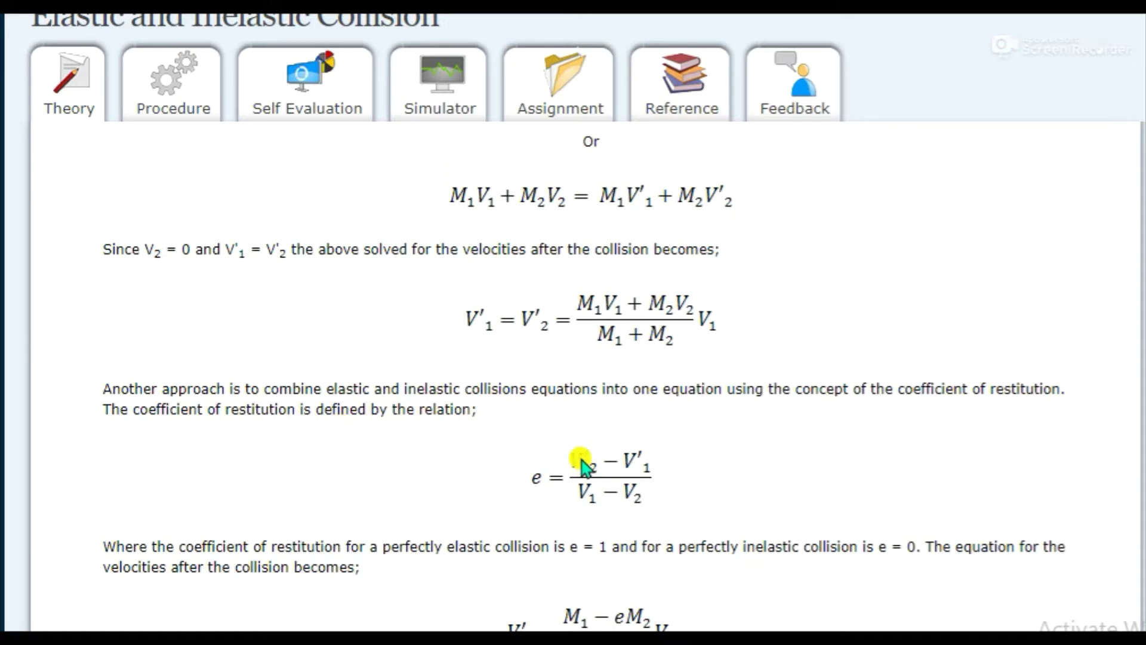
scroll(542, 525, "down", 3)
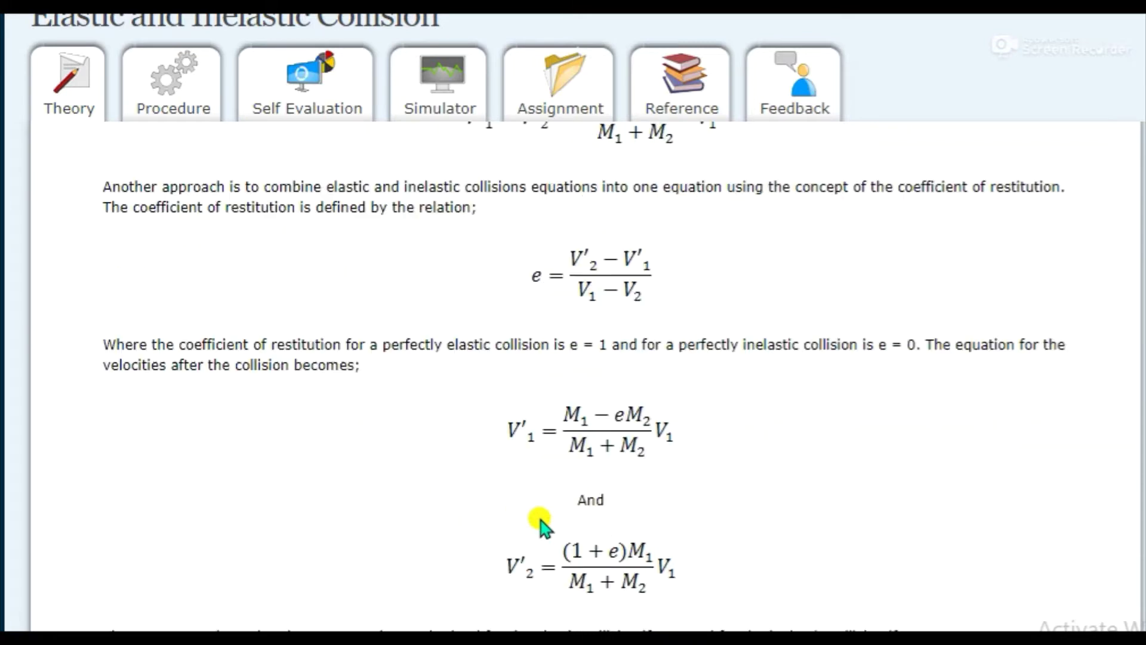
scroll(542, 525, "down", 3)
scroll(529, 371, "up", 2)
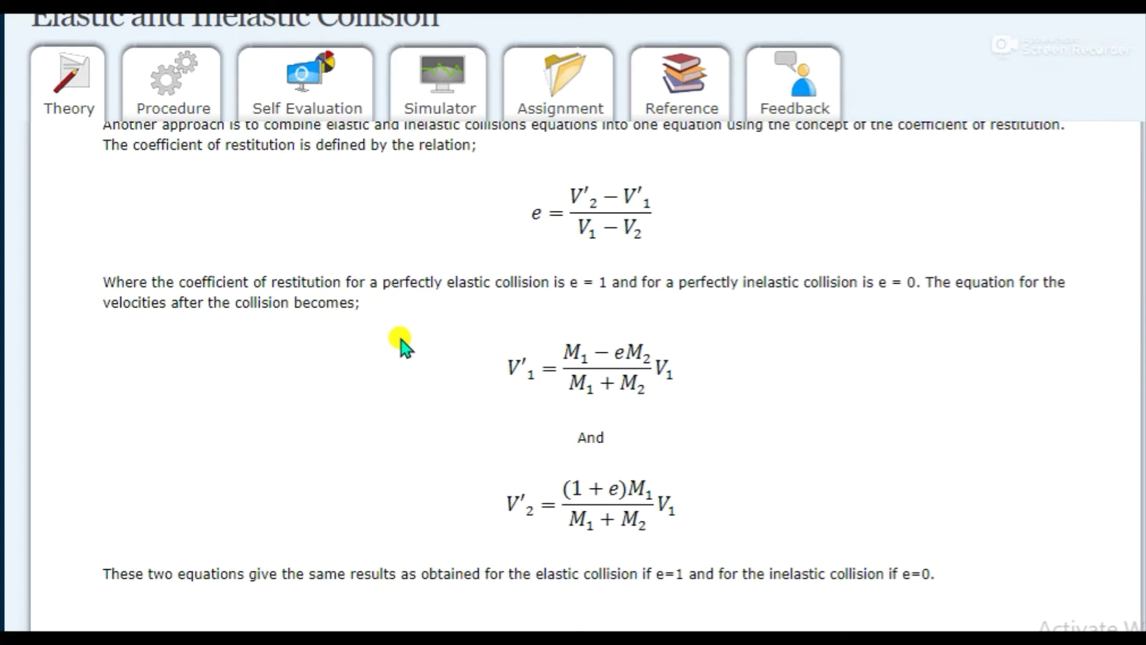
scroll(454, 428, "down", 2)
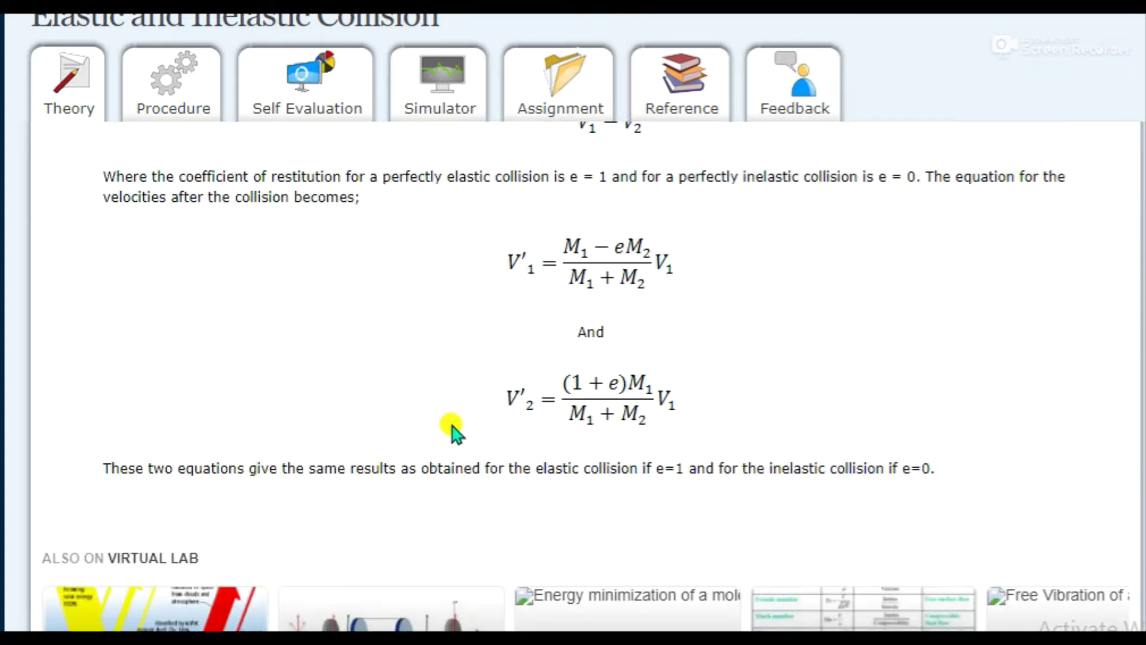
scroll(453, 428, "up", 2)
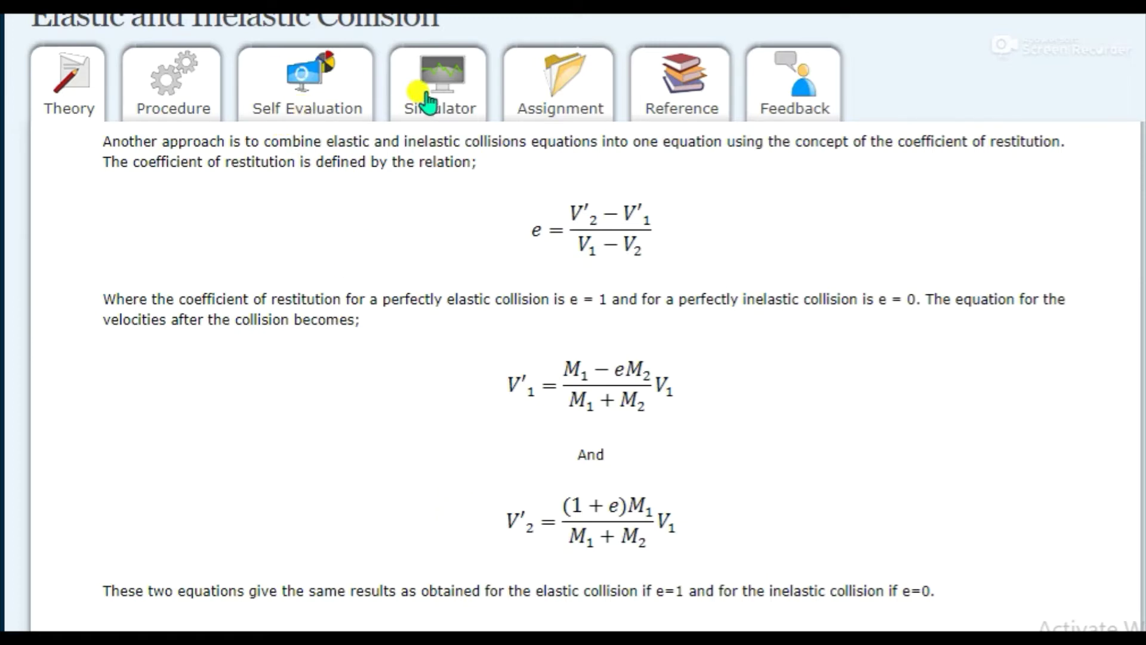
left_click(190, 101)
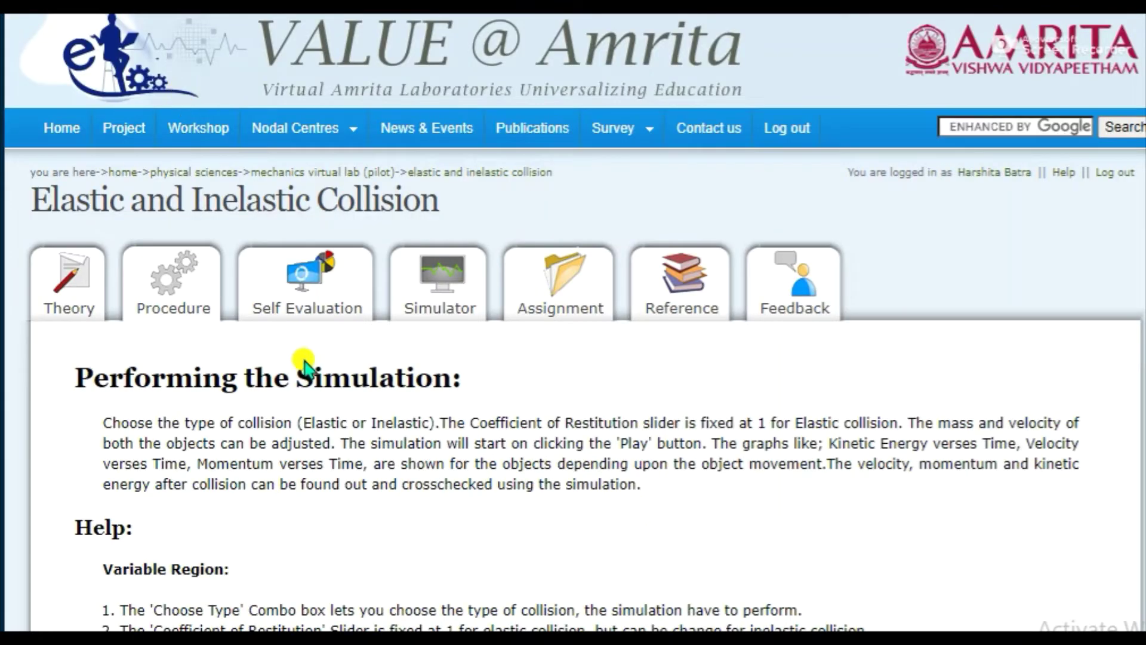
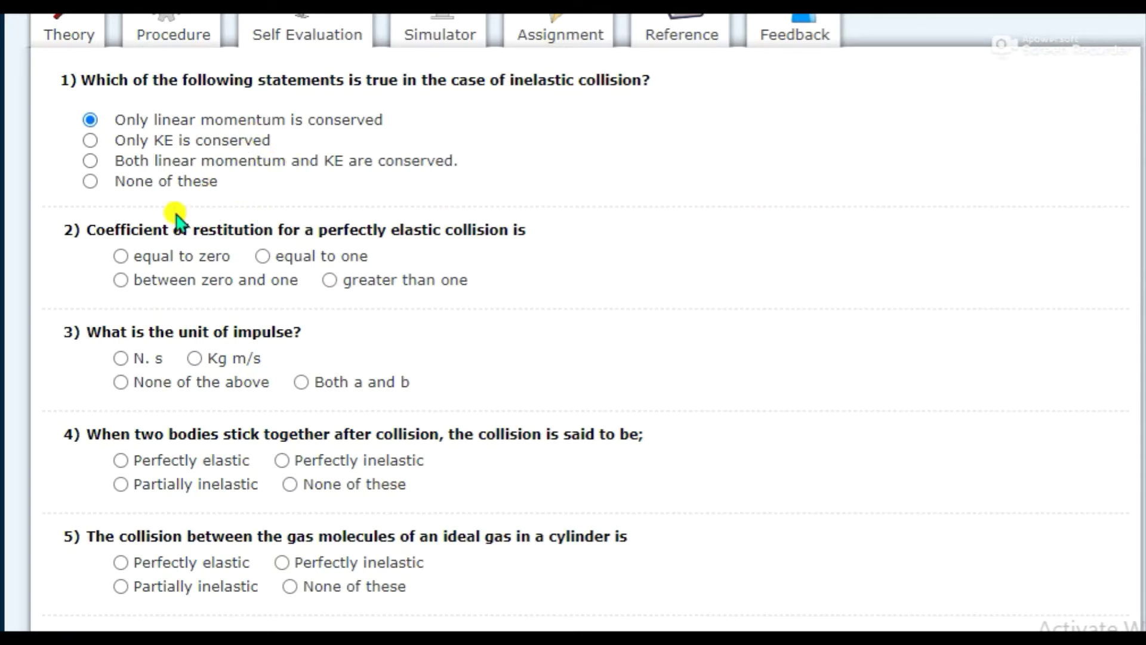
- Answer self-evaluation questions 1 to 4 with "Only linear momentum is conserved", "equal to one", "Both a and b" and "Perfectly inelastic"
left_click(91, 127)
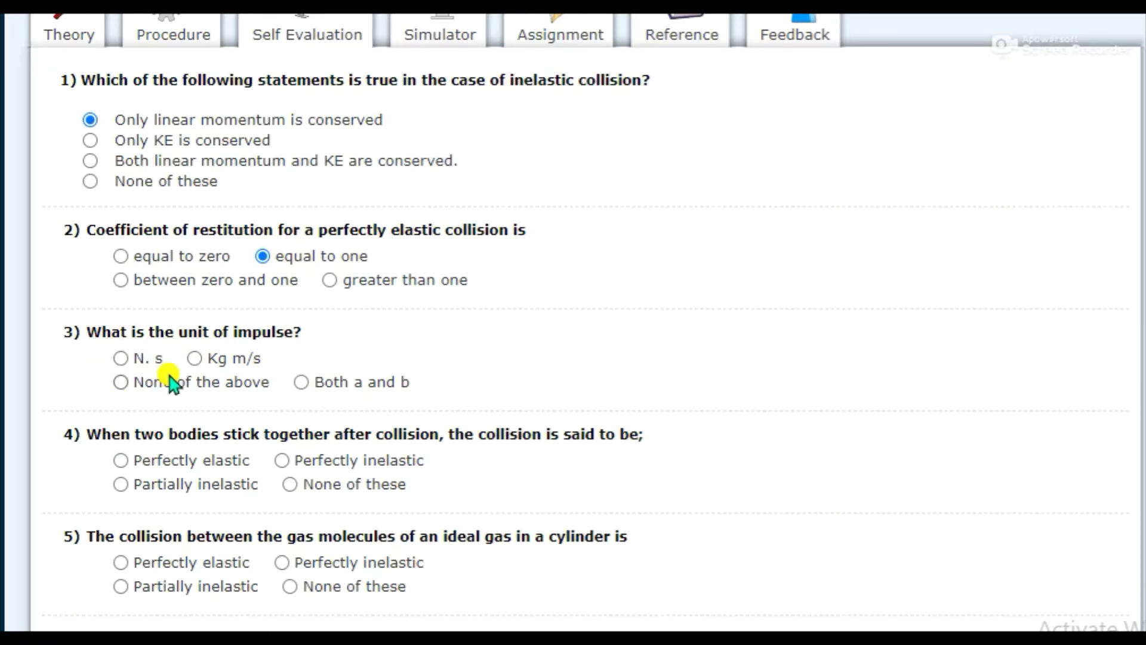
left_click(301, 382)
left_click(282, 462)
- Answer question 5 on ideal gas molecules with "Perfectly elastic" and submit the self evaluation to check the answers
scroll(286, 480, "up", 1)
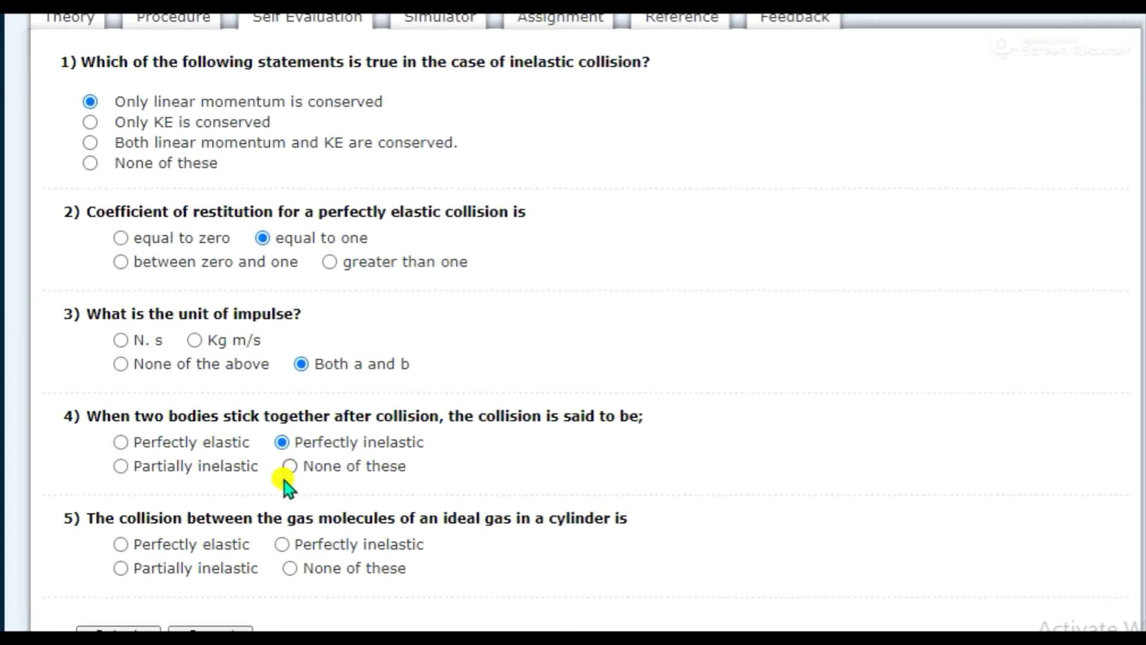
scroll(286, 481, "down", 1)
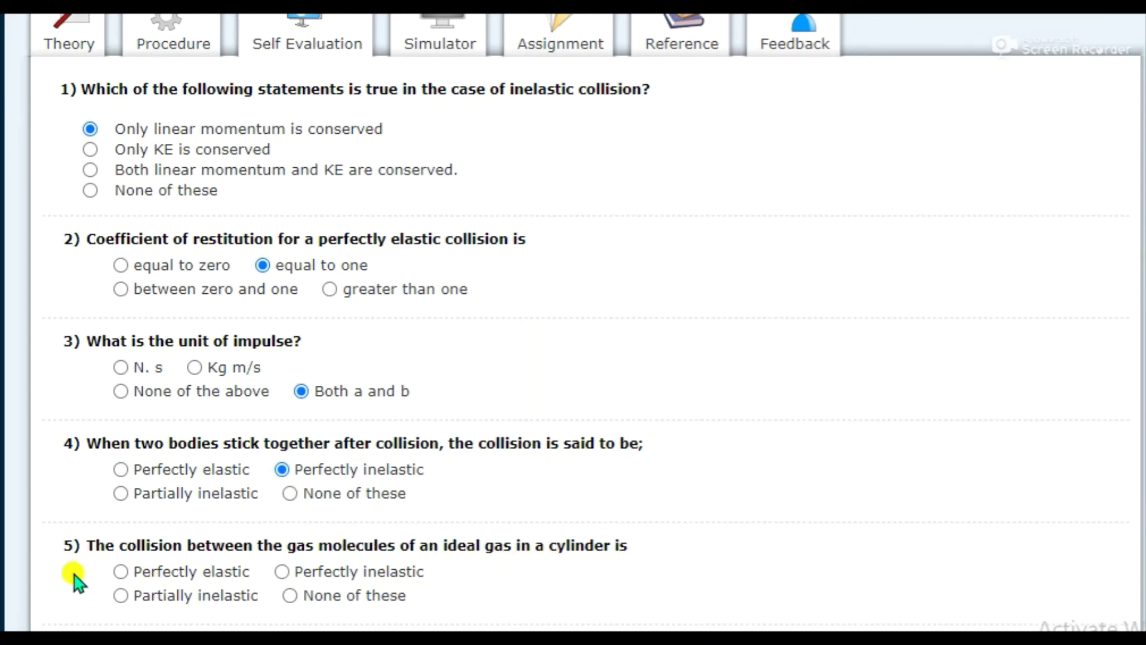
left_click(120, 571)
scroll(109, 546, "down", 1)
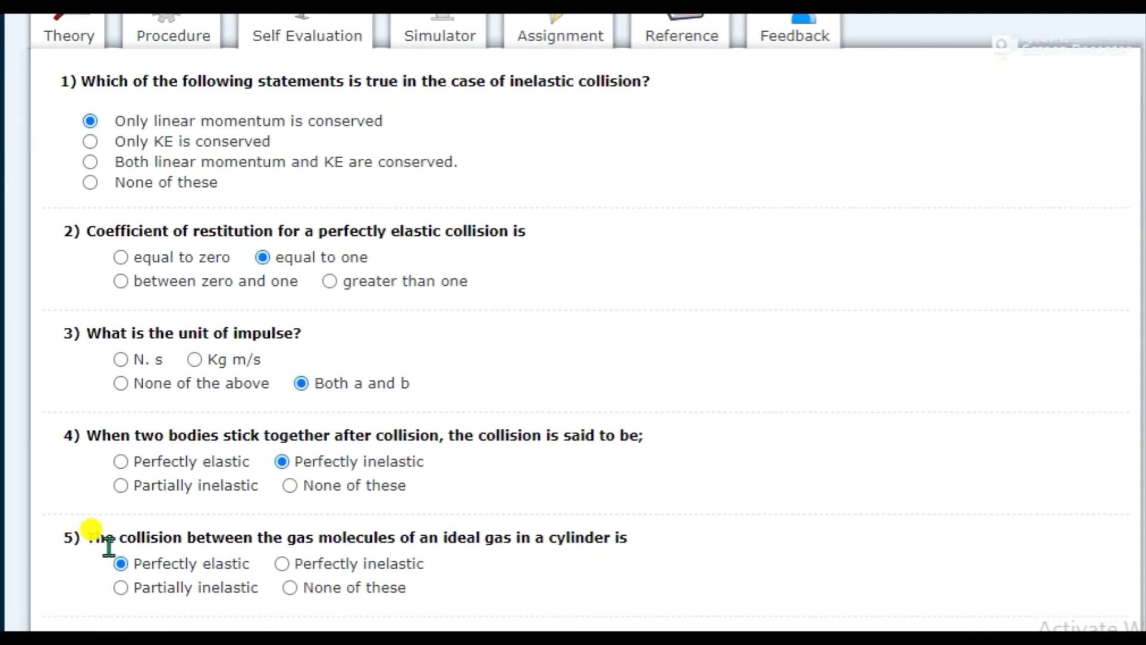
scroll(109, 546, "down", 3)
left_click(120, 485)
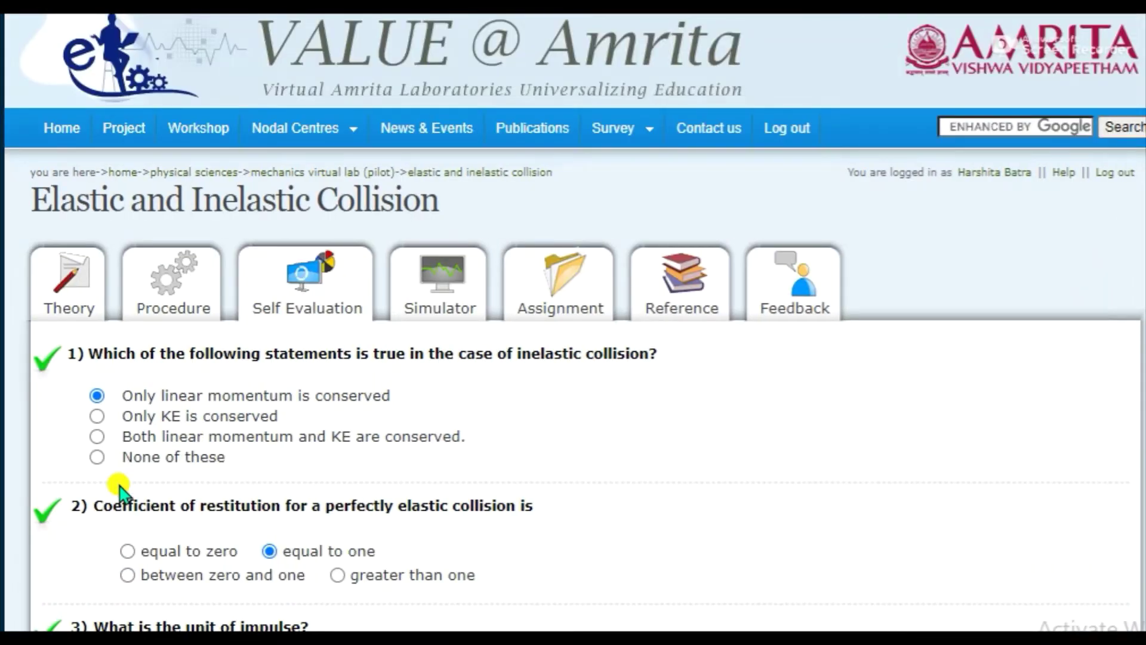
scroll(120, 490, "down", 10)
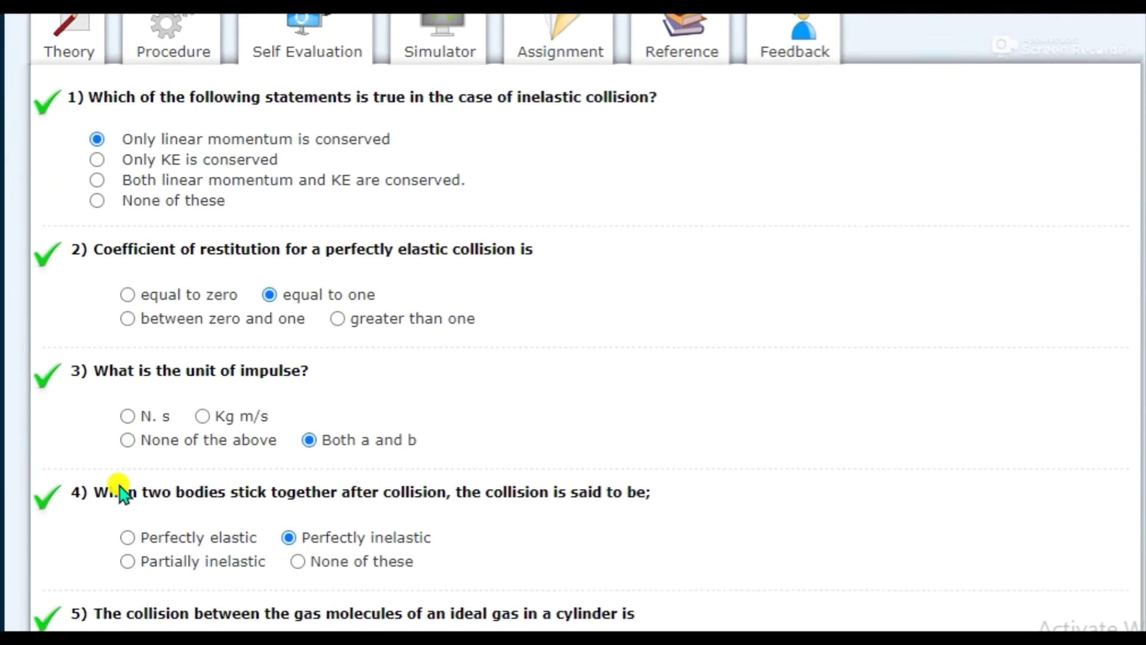
scroll(117, 485, "up", 10)
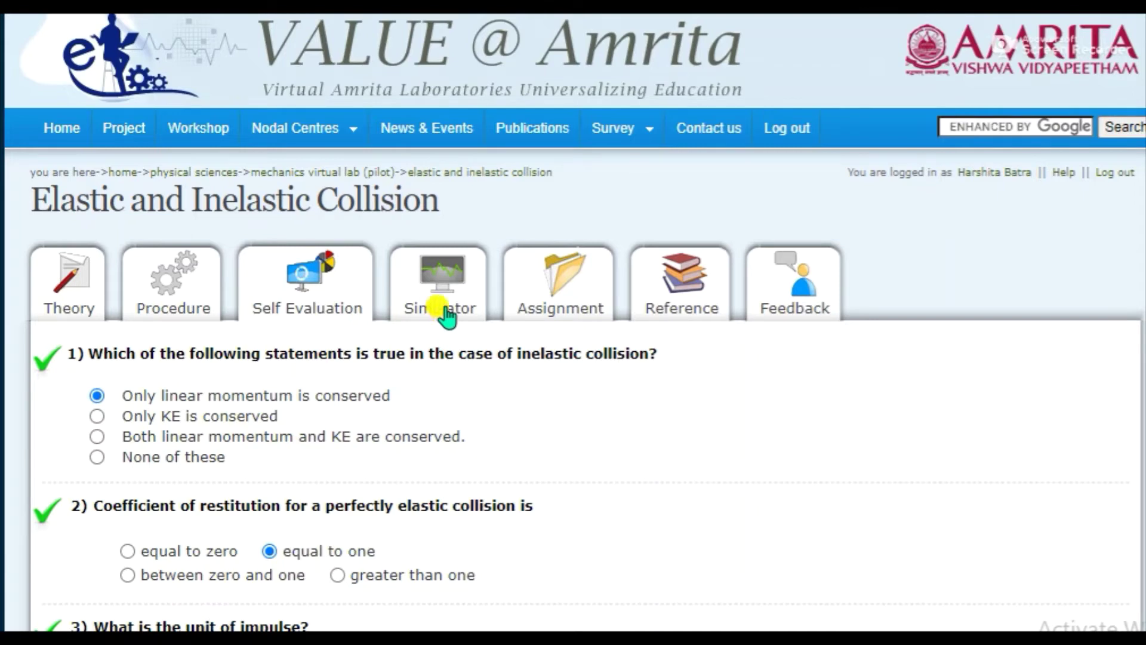
- Open the assignments and read the problems on the two balls, the girl on the skateboard and the toy truck
left_click(550, 292)
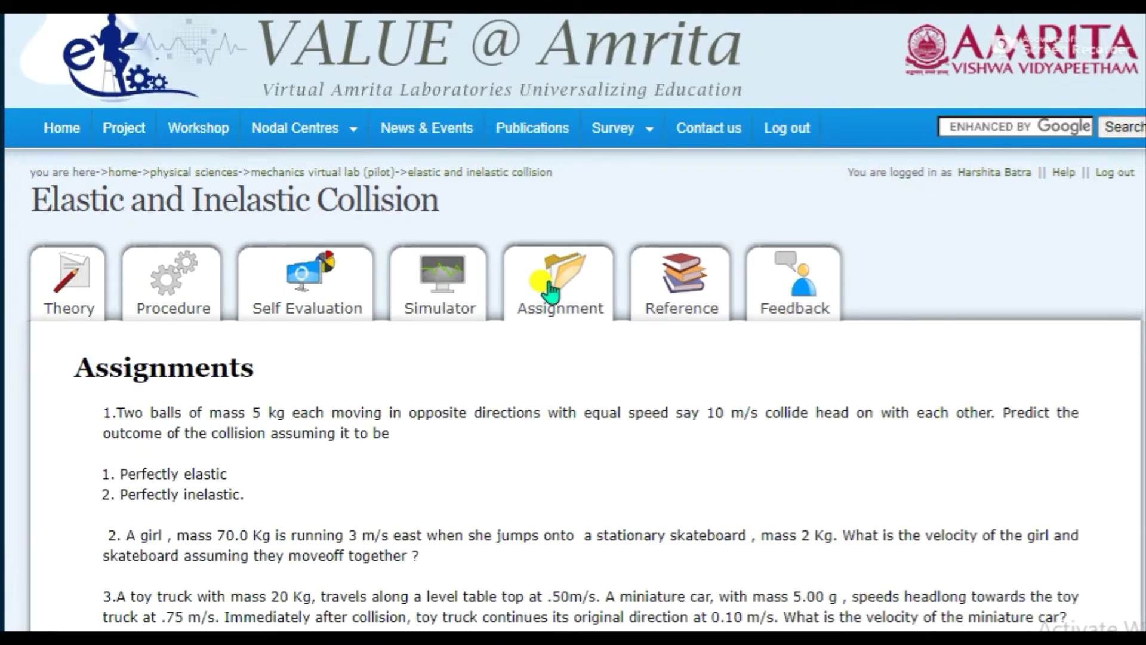
scroll(519, 409, "down", 3)
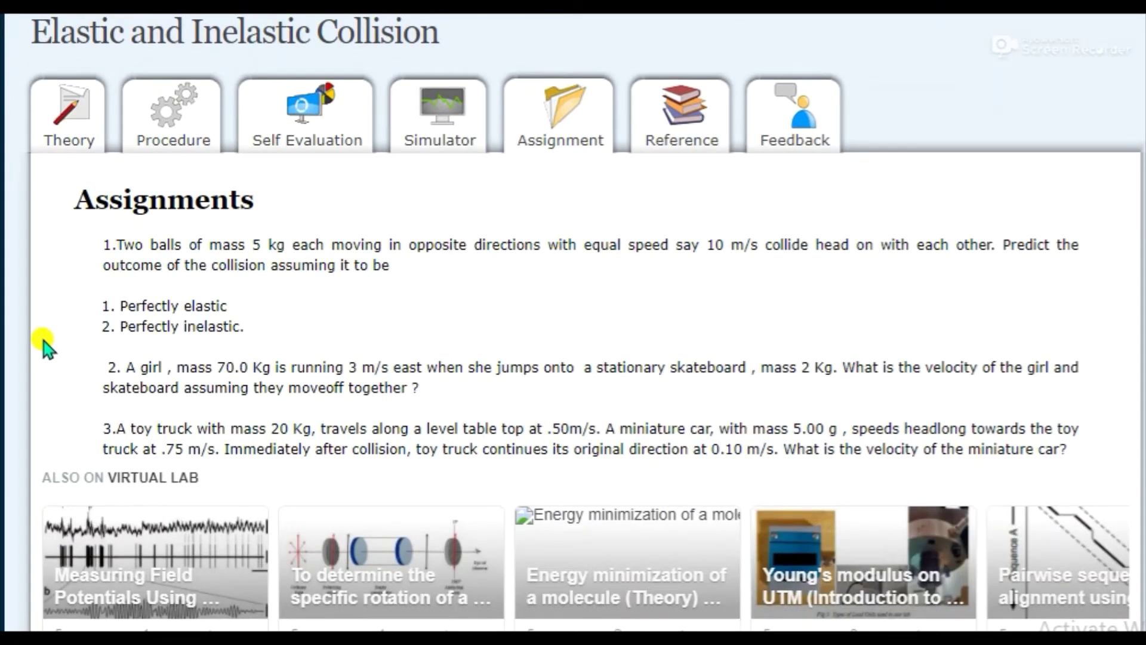
scroll(45, 346, "up", 3)
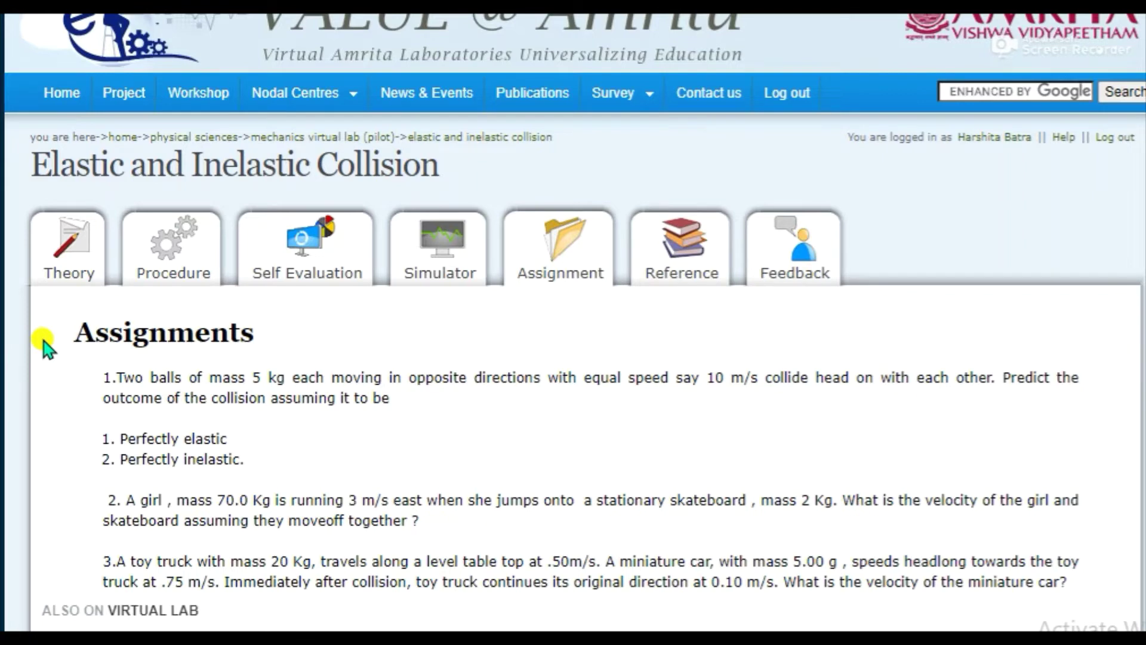
- Revisit the self evaluation and the simulator, examining the two carts and the momentum, velocity and kinetic energy graphs
left_click(304, 253)
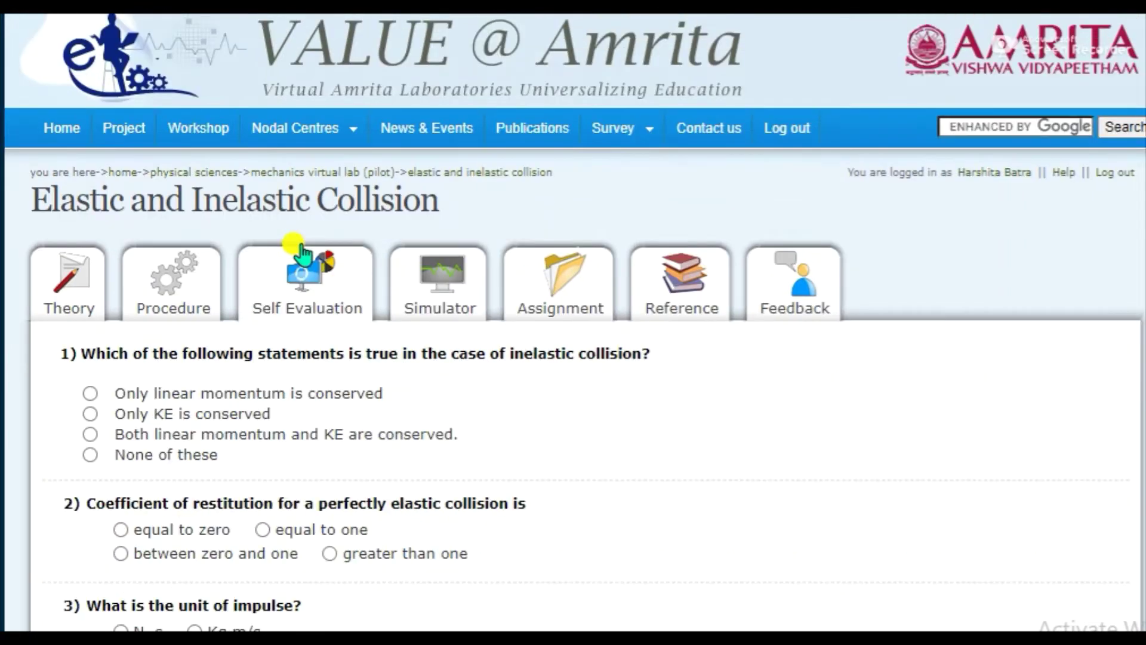
left_click(427, 287)
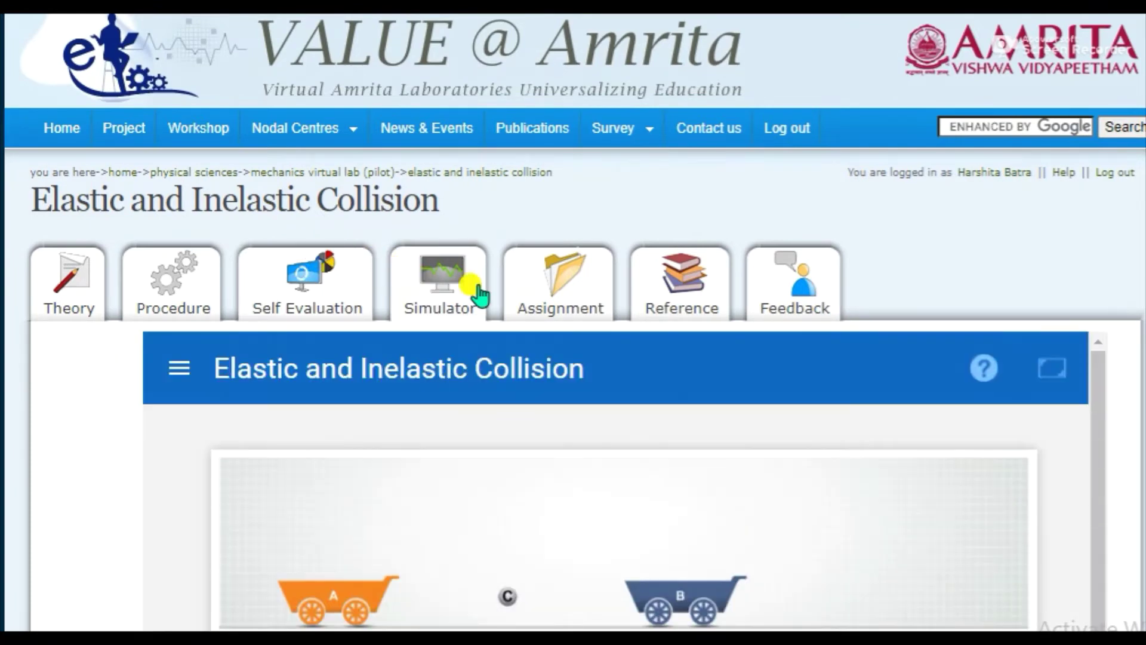
scroll(479, 295, "down", 4)
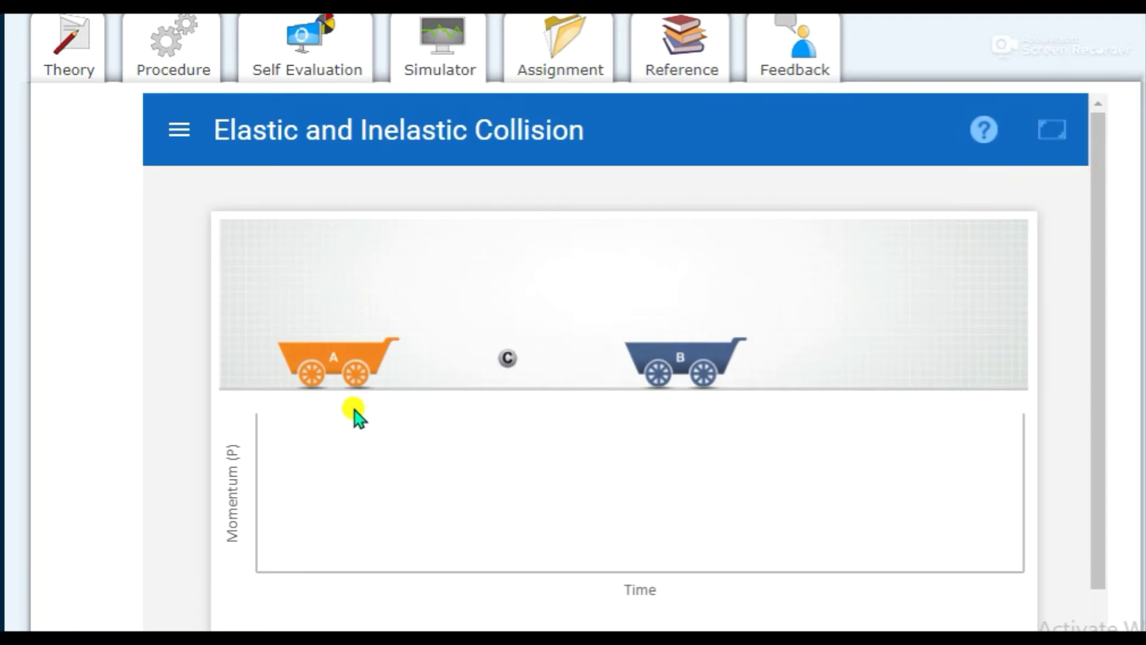
scroll(486, 388, "down", 5)
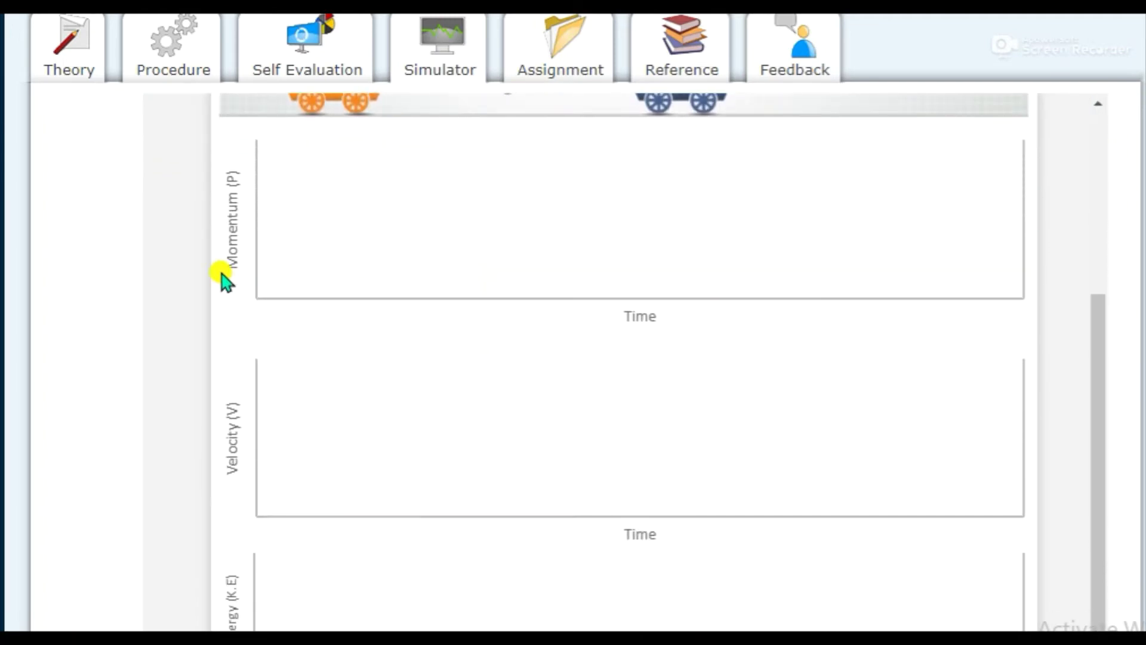
scroll(414, 512, "down", 1)
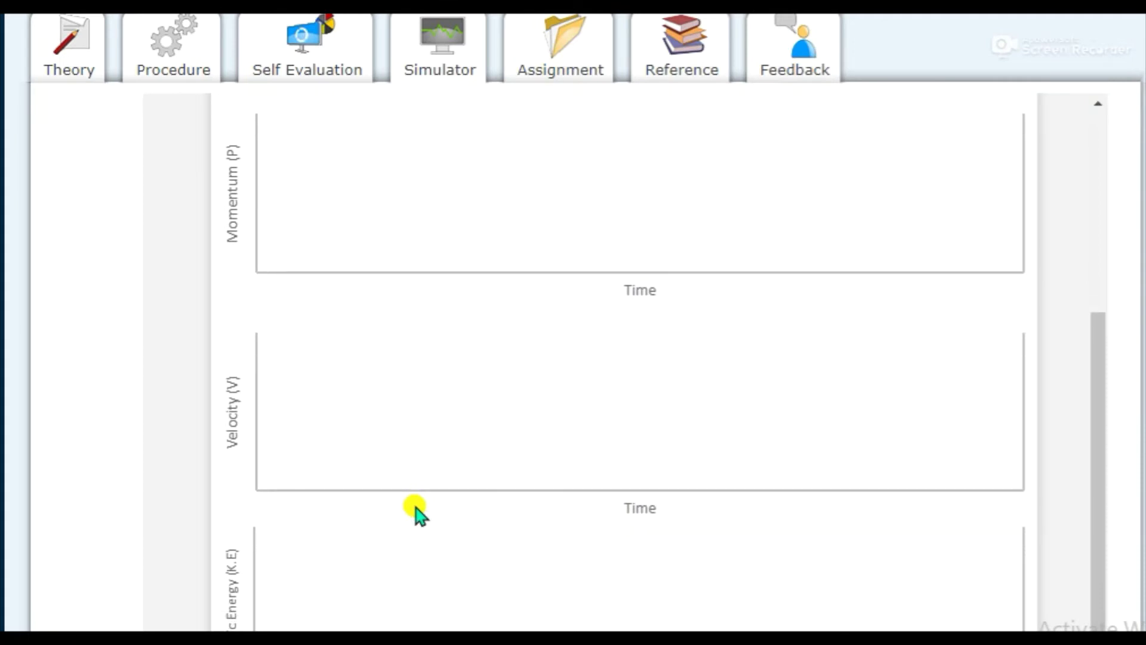
scroll(415, 511, "down", 5)
scroll(414, 512, "up", 10)
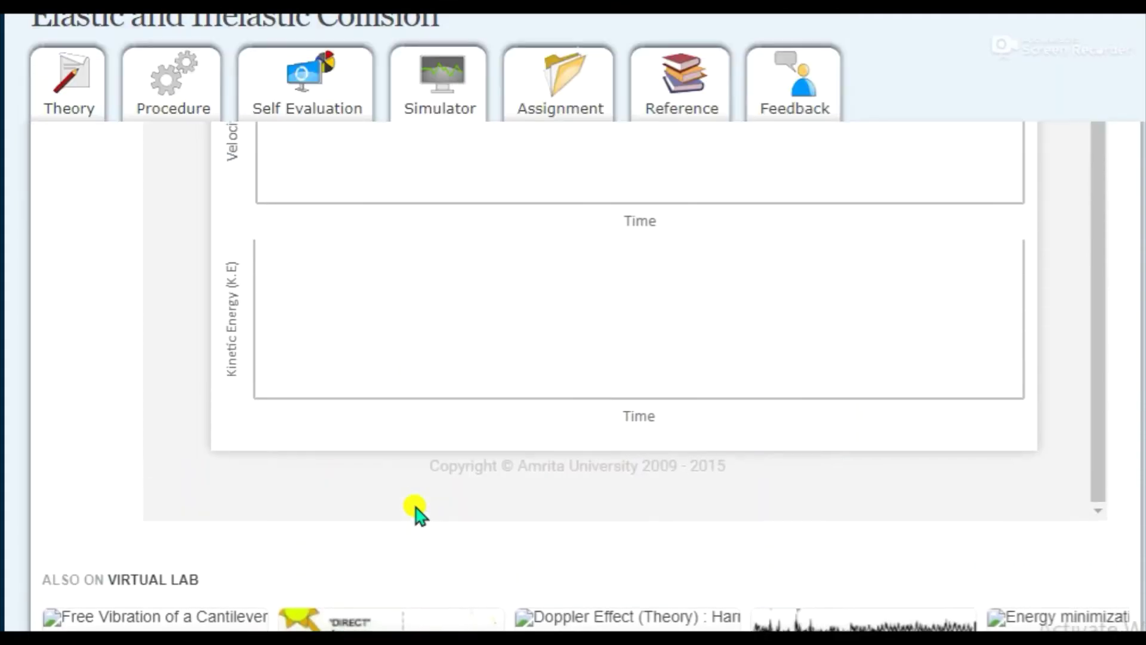
scroll(414, 512, "up", 1)
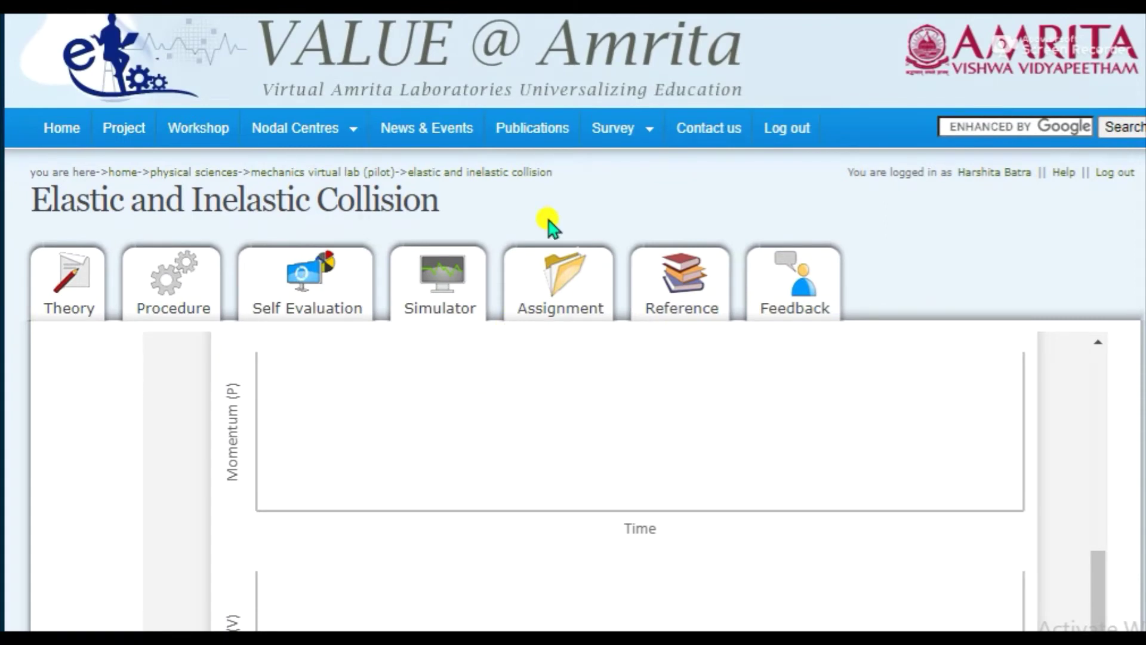
scroll(549, 226, "down", 4)
scroll(470, 203, "up", 2)
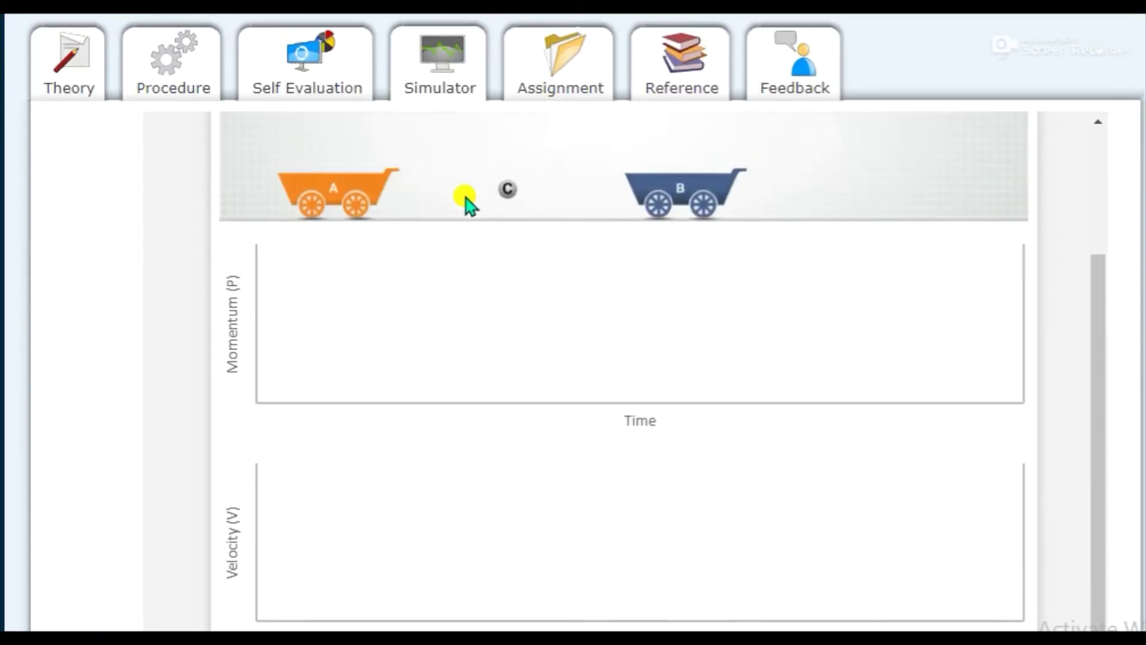
- Open the simulator's help and read through all its instructions, from choosing the collision type to starting the experiment
scroll(470, 204, "up", 3)
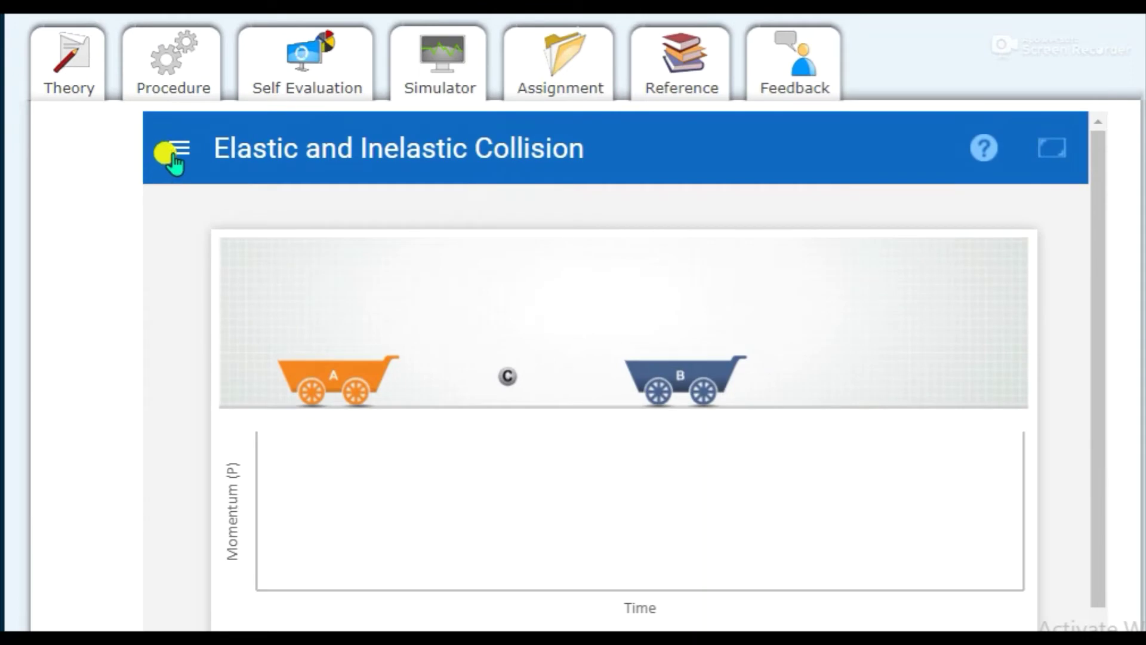
left_click(982, 160)
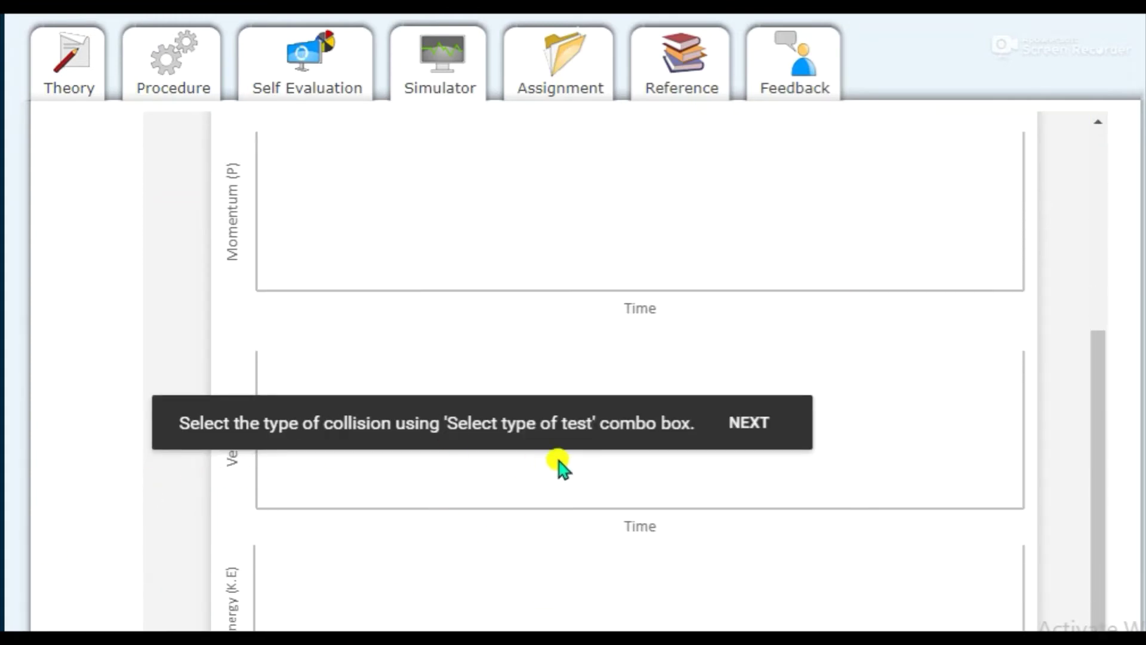
left_click(746, 422)
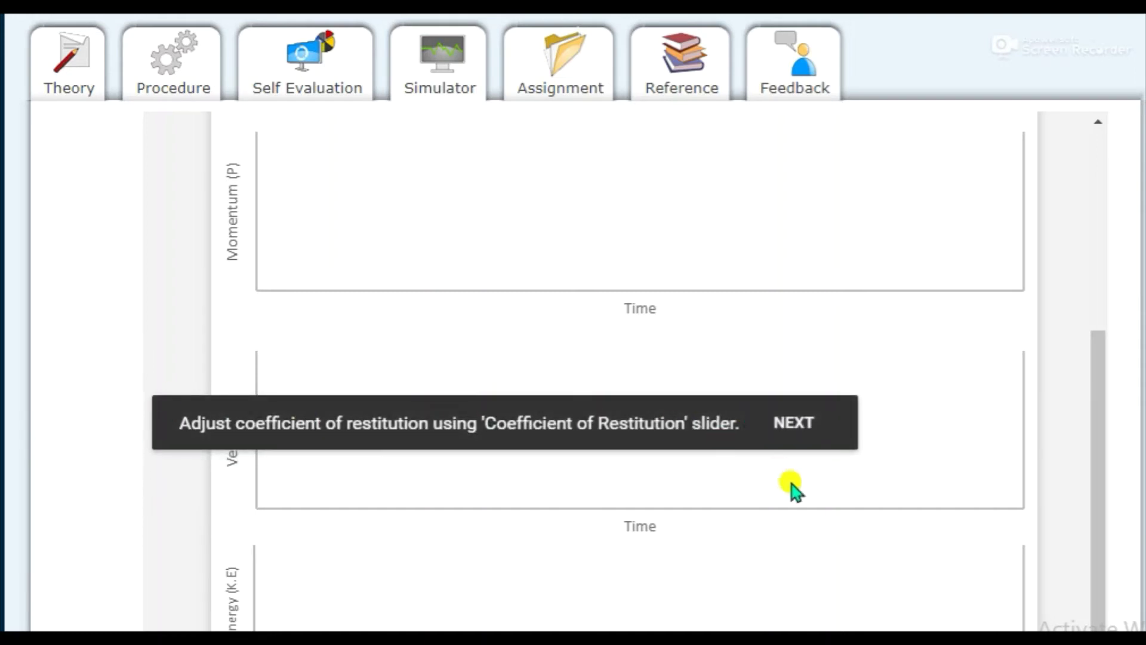
left_click(793, 422)
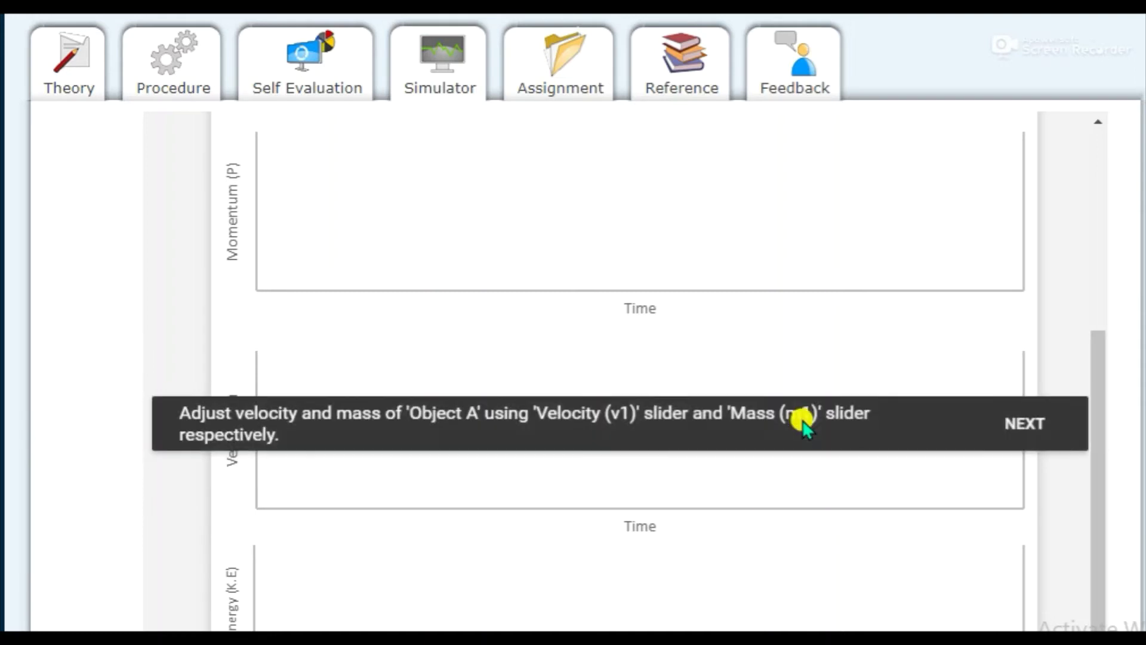
left_click(1010, 428)
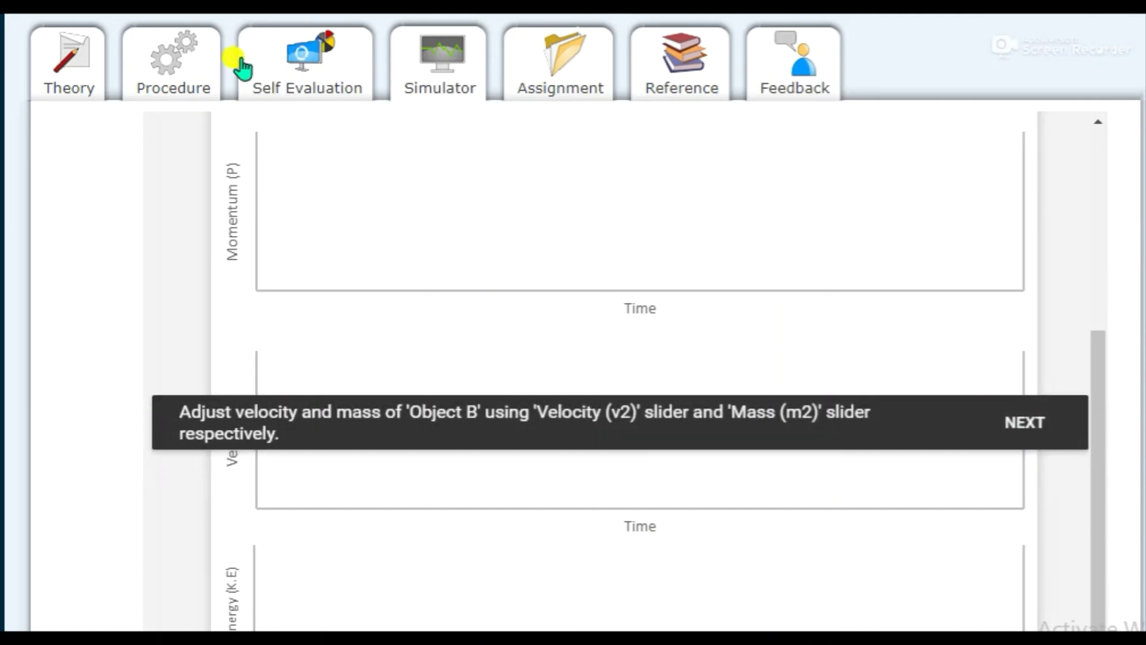
left_click(1026, 423)
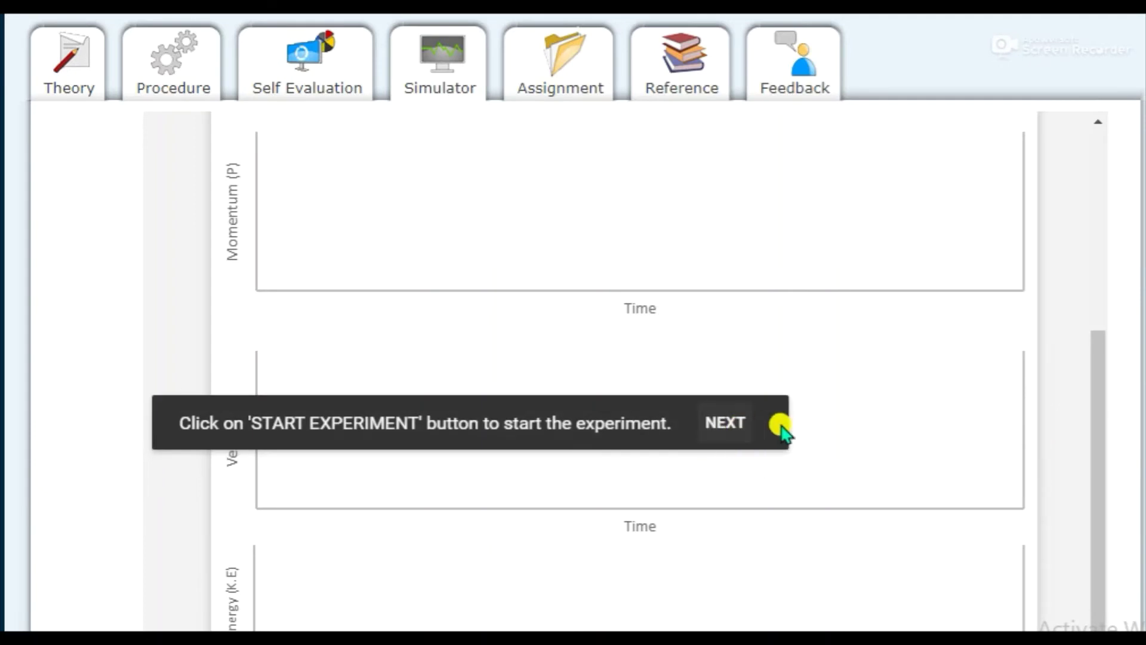
left_click(727, 422)
left_click(733, 421)
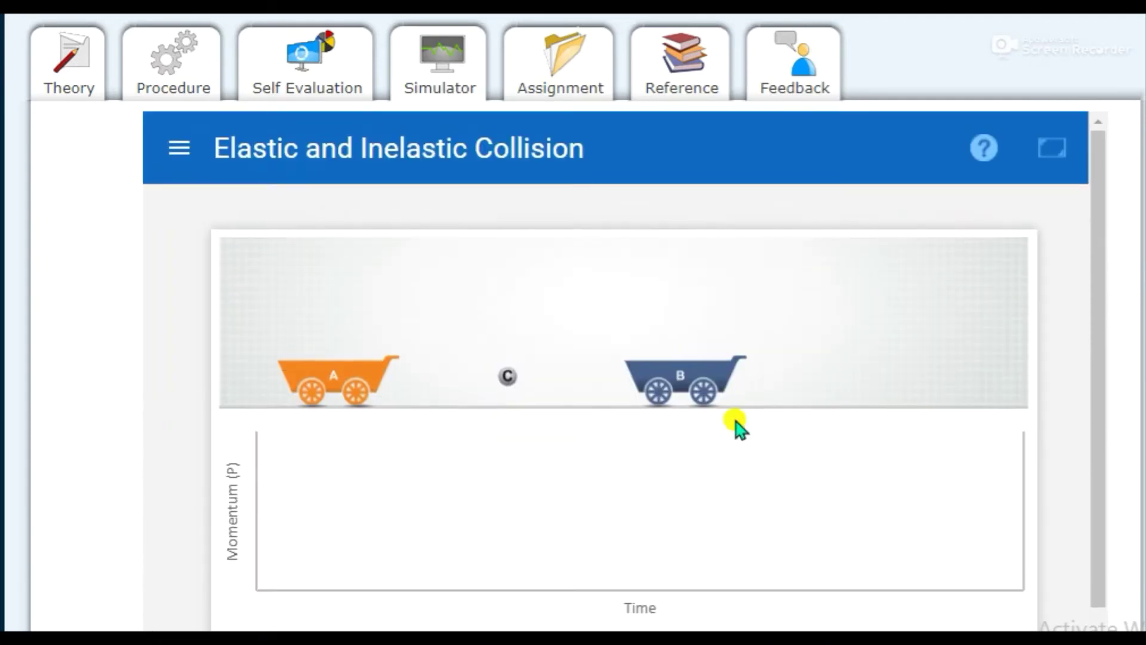
- Open the simulator variables and set the velocity of Object A to 7 m/s for the elastic test
left_click(162, 149)
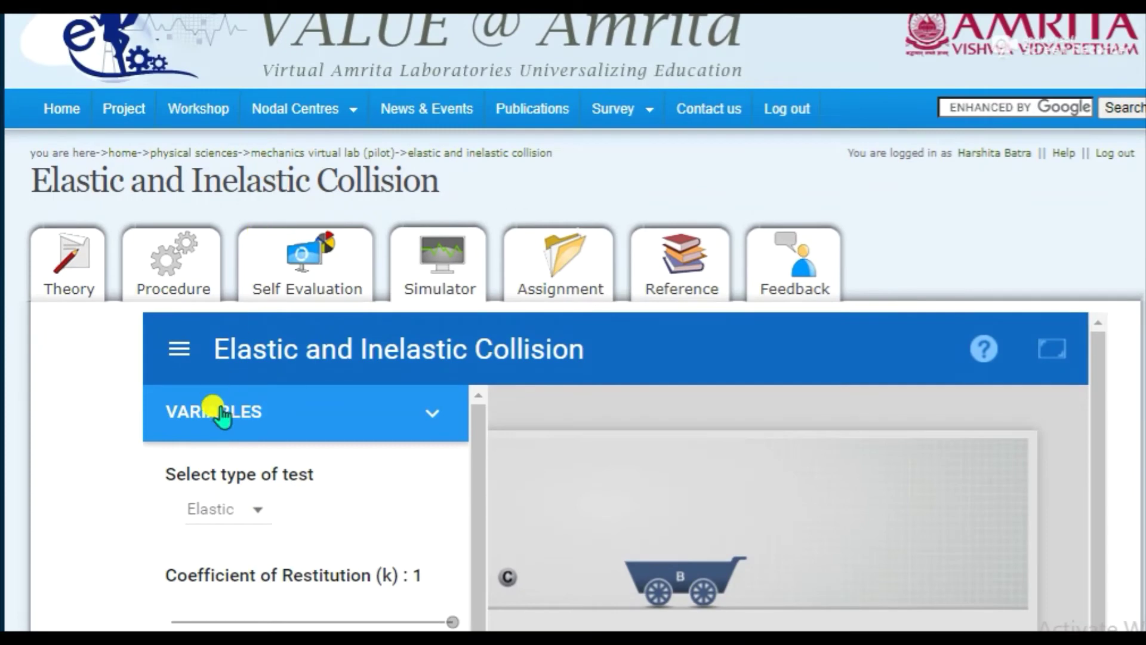
scroll(219, 411, "down", 3)
scroll(218, 410, "up", 3)
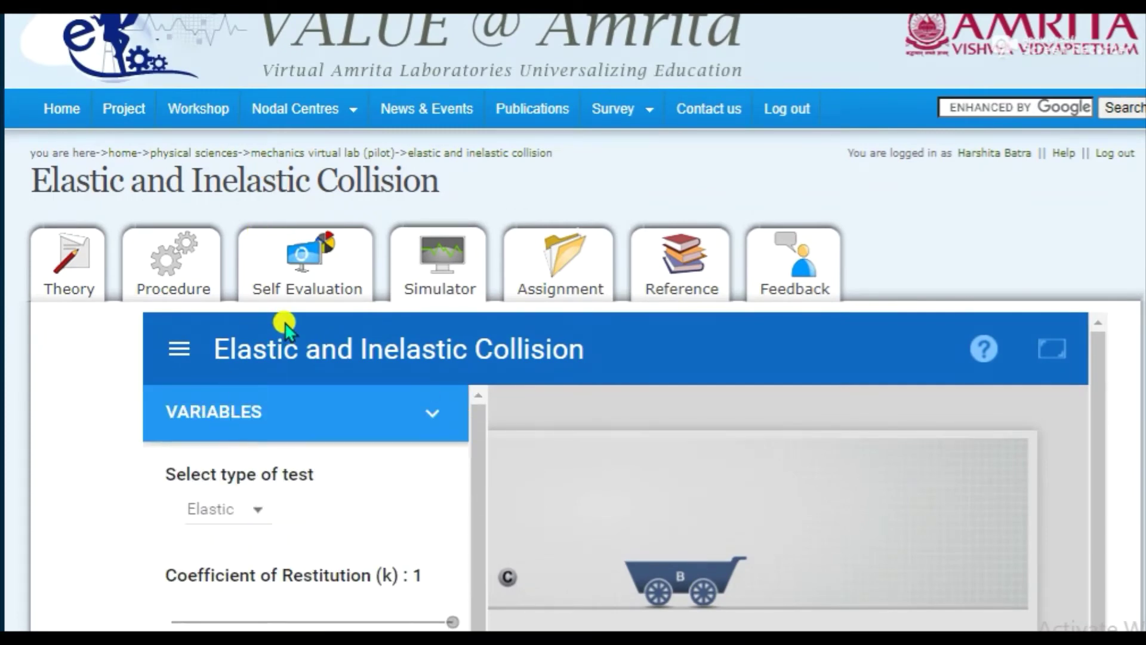
scroll(285, 327, "down", 3)
scroll(286, 328, "up", 1)
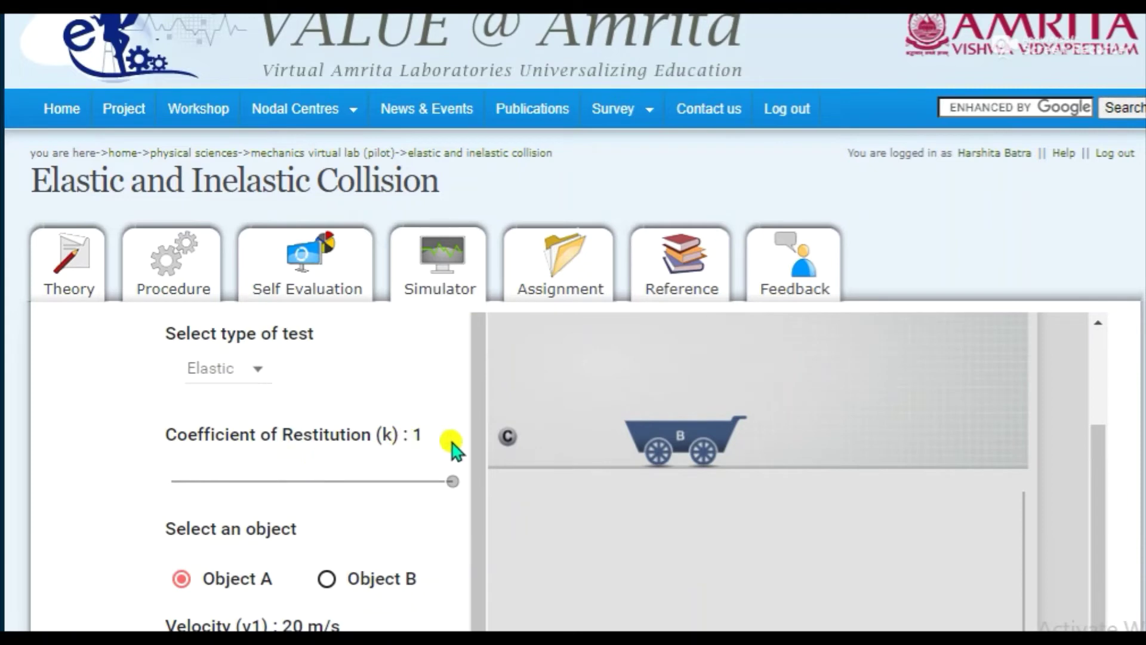
scroll(447, 478, "down", 3)
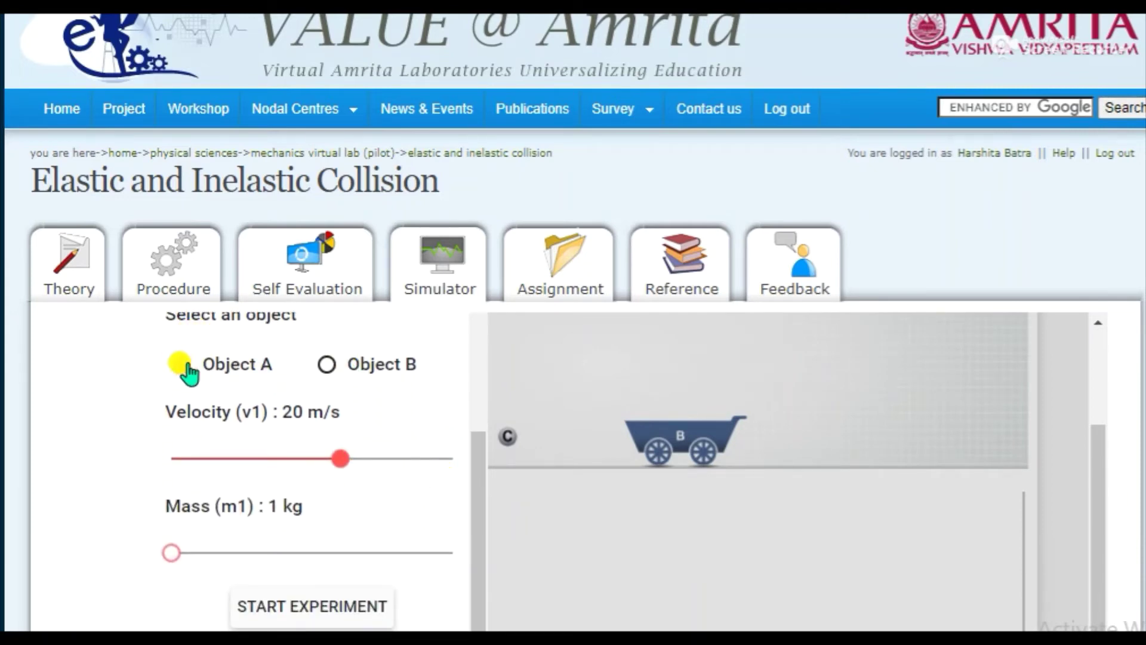
left_click_drag(227, 458, 187, 459)
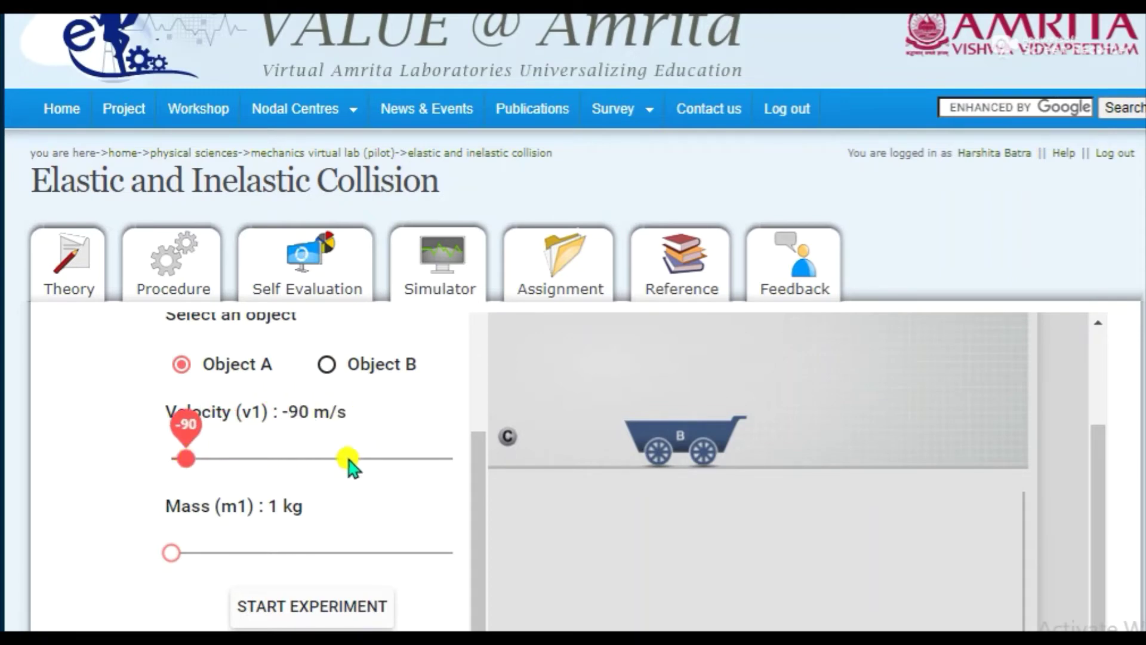
left_click(324, 457)
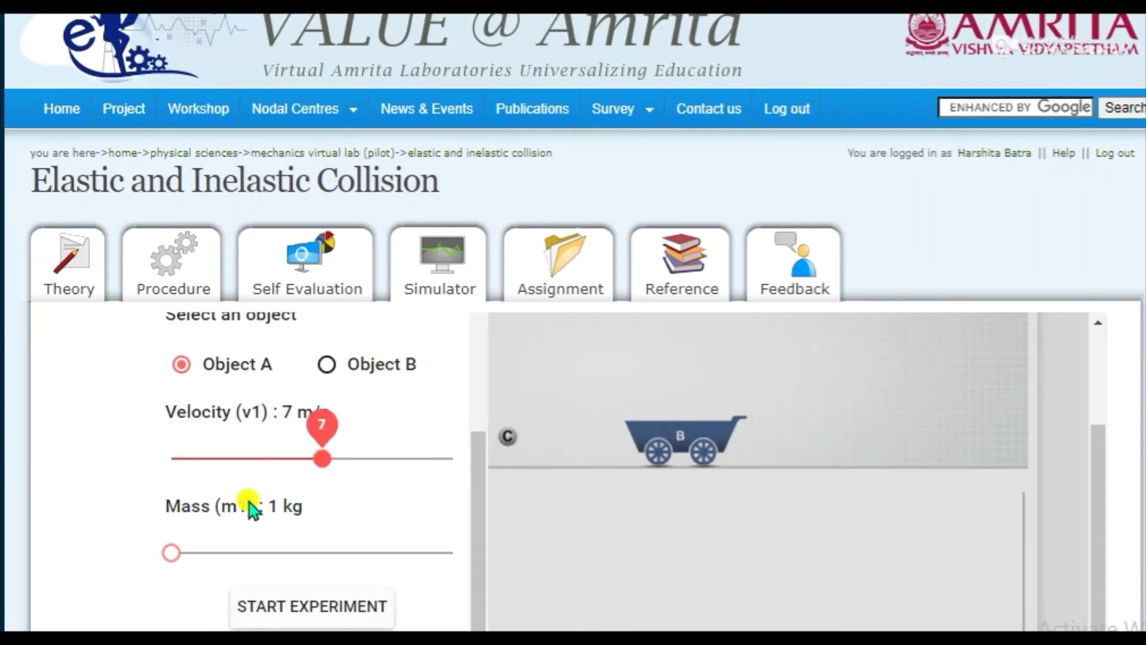
- Set the mass of Object A to 3 kg and start the experiment
scroll(248, 503, "down", 2)
left_click(239, 442)
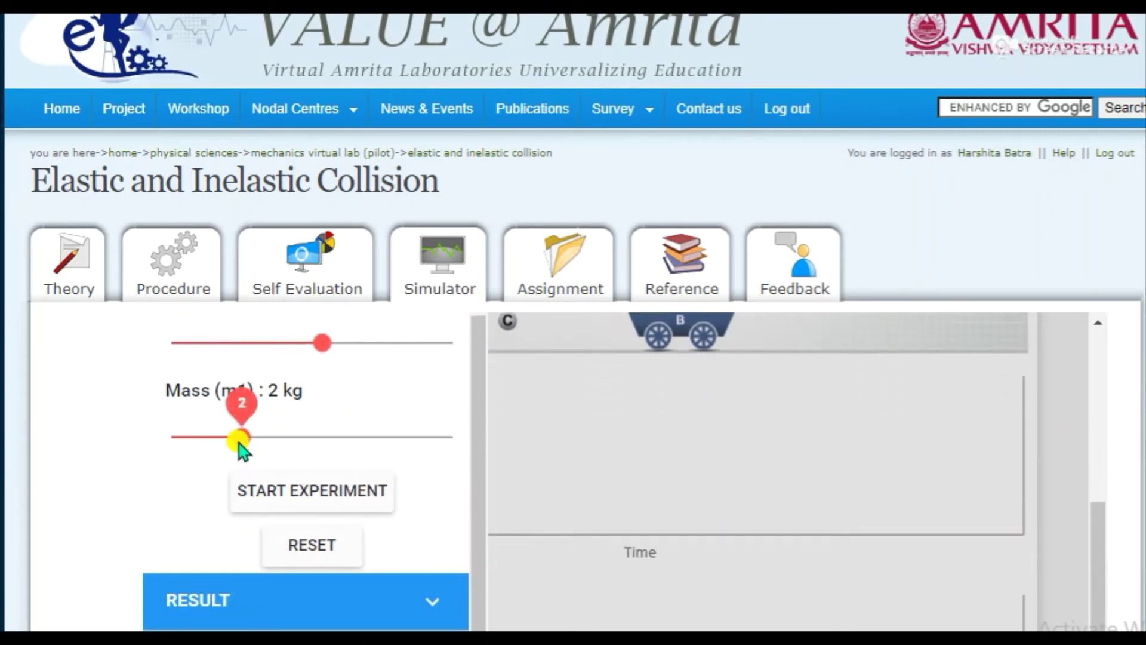
left_click(340, 435)
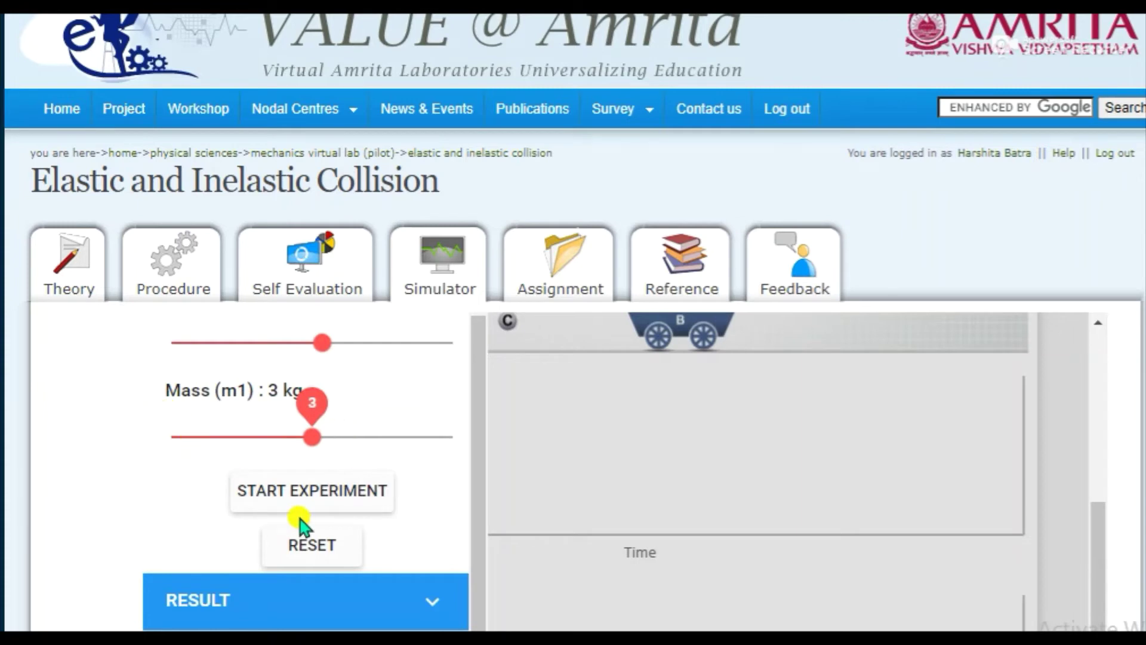
left_click(320, 499)
scroll(635, 511, "up", 4)
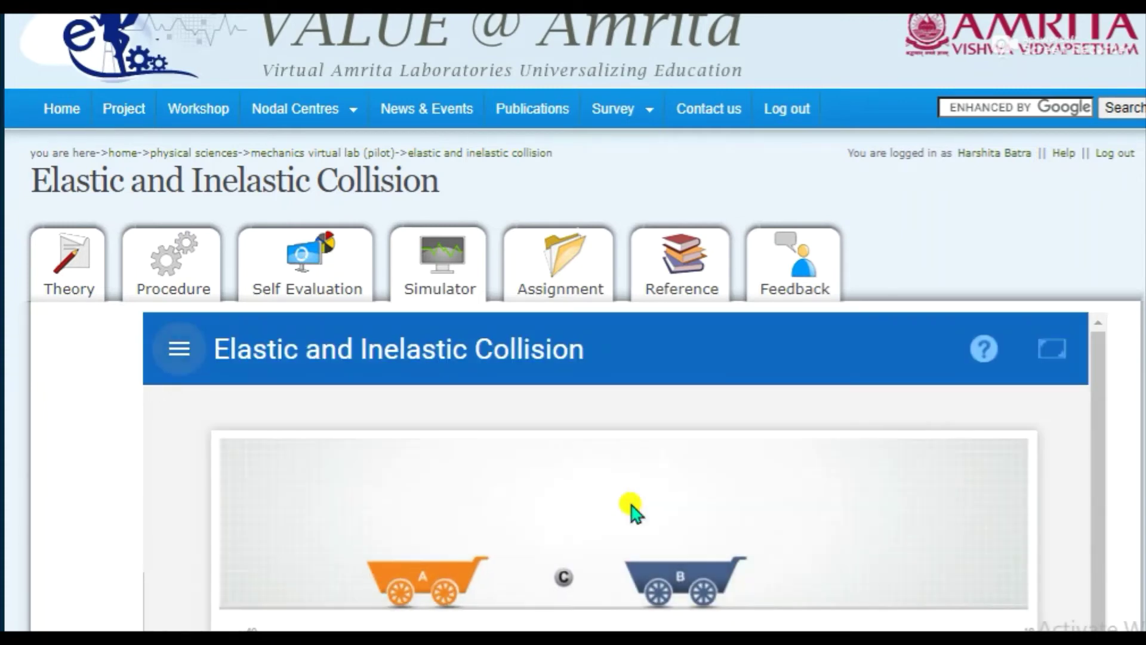
- Watch the carts collide and examine the momentum, velocity and kinetic energy graphs plotted against time
scroll(461, 482, "down", 3)
scroll(462, 482, "up", 3)
scroll(462, 483, "down", 3)
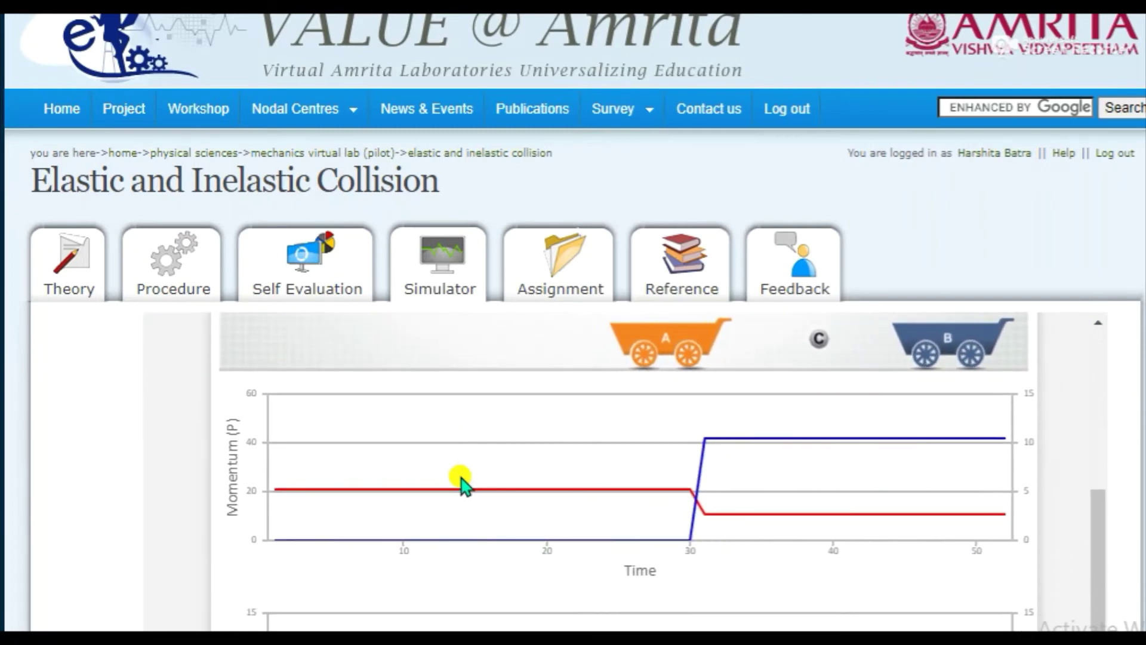
scroll(708, 268, "down", 3)
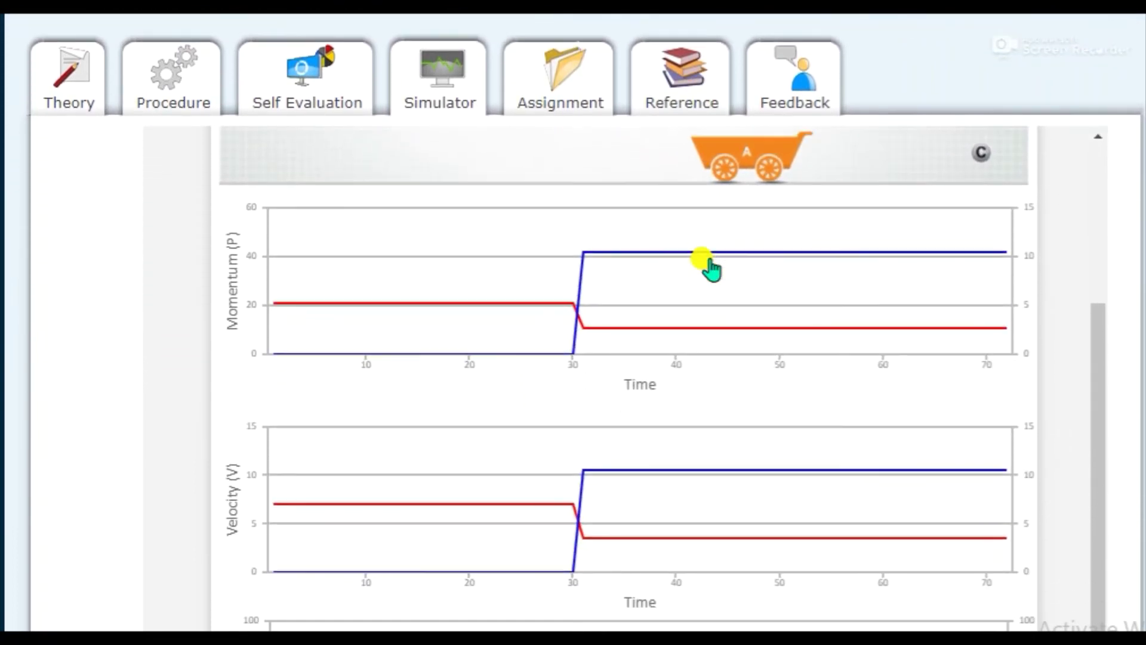
scroll(750, 75, "down", 1)
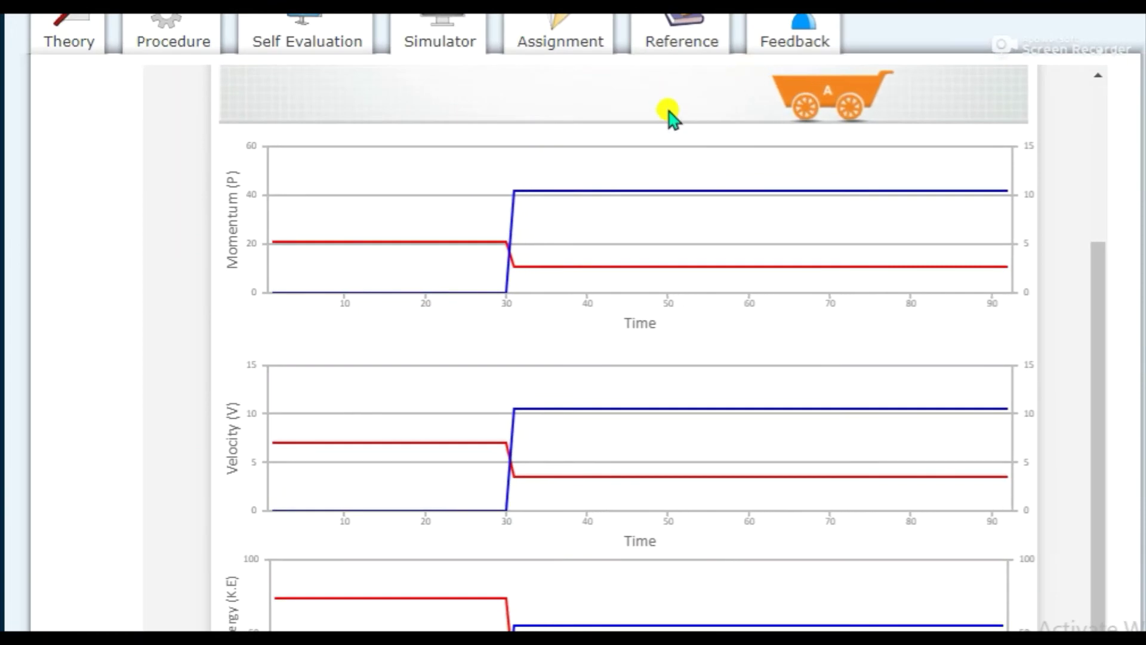
scroll(674, 118, "up", 3)
scroll(673, 118, "down", 4)
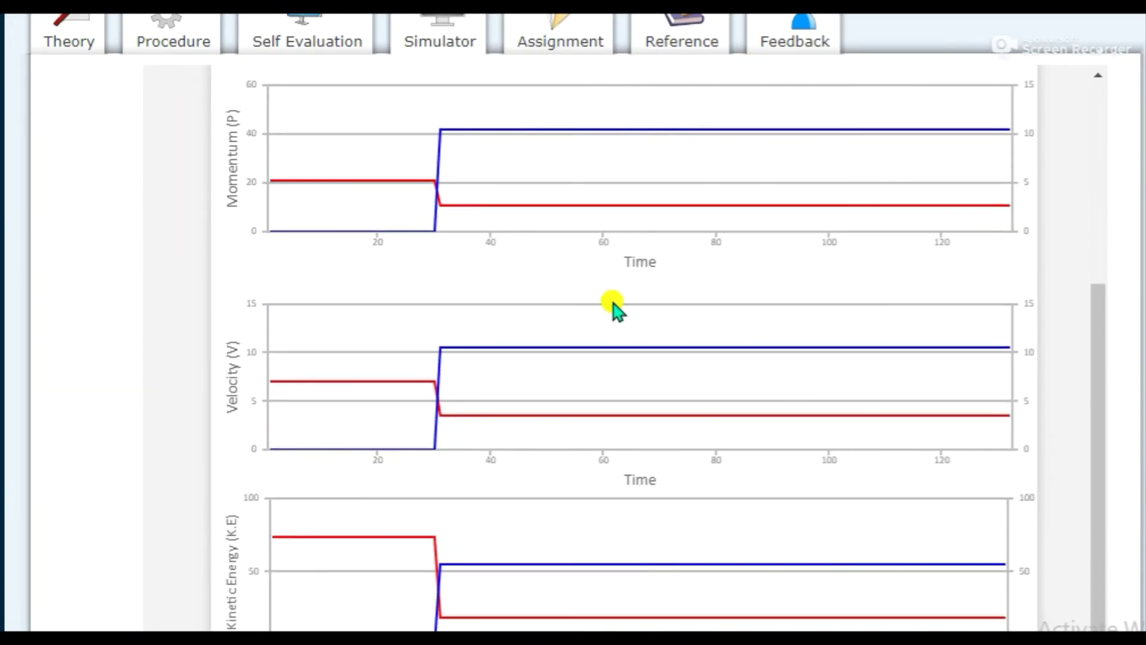
scroll(615, 307, "down", 7)
scroll(615, 308, "up", 8)
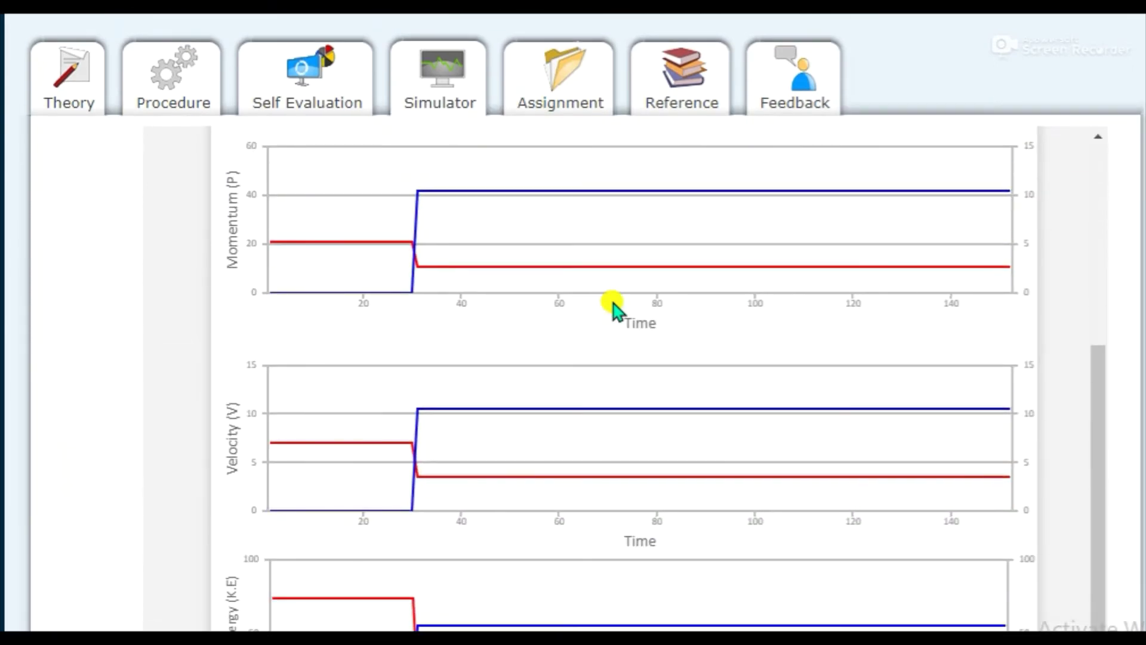
scroll(614, 307, "up", 1)
scroll(615, 307, "down", 1)
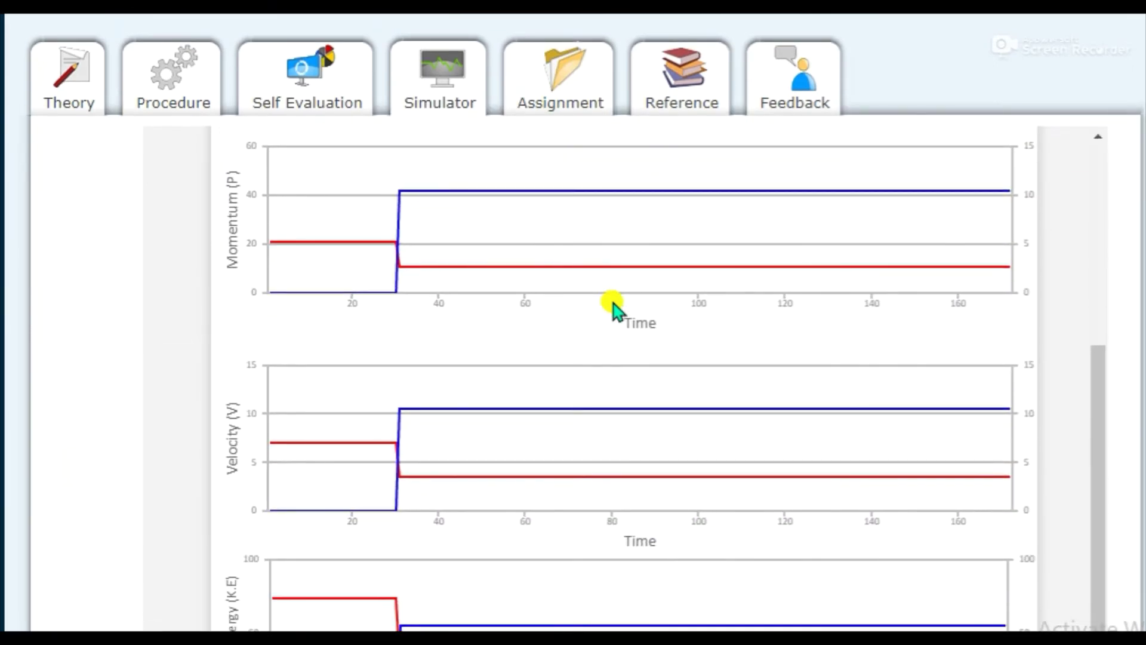
scroll(583, 357, "down", 5)
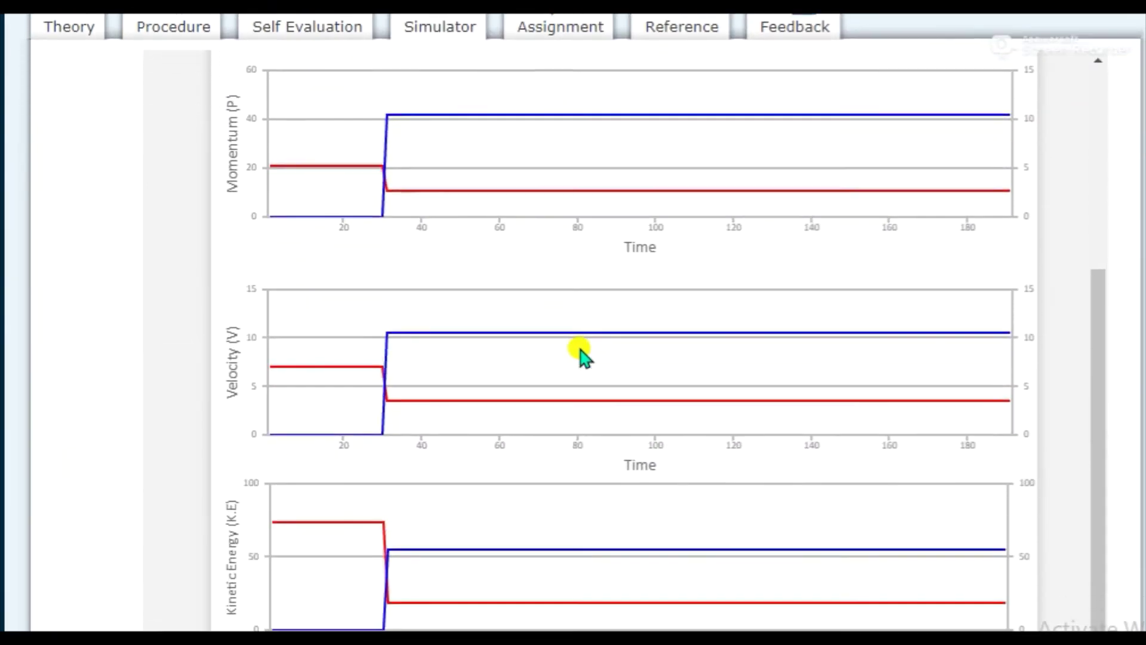
scroll(583, 357, "up", 5)
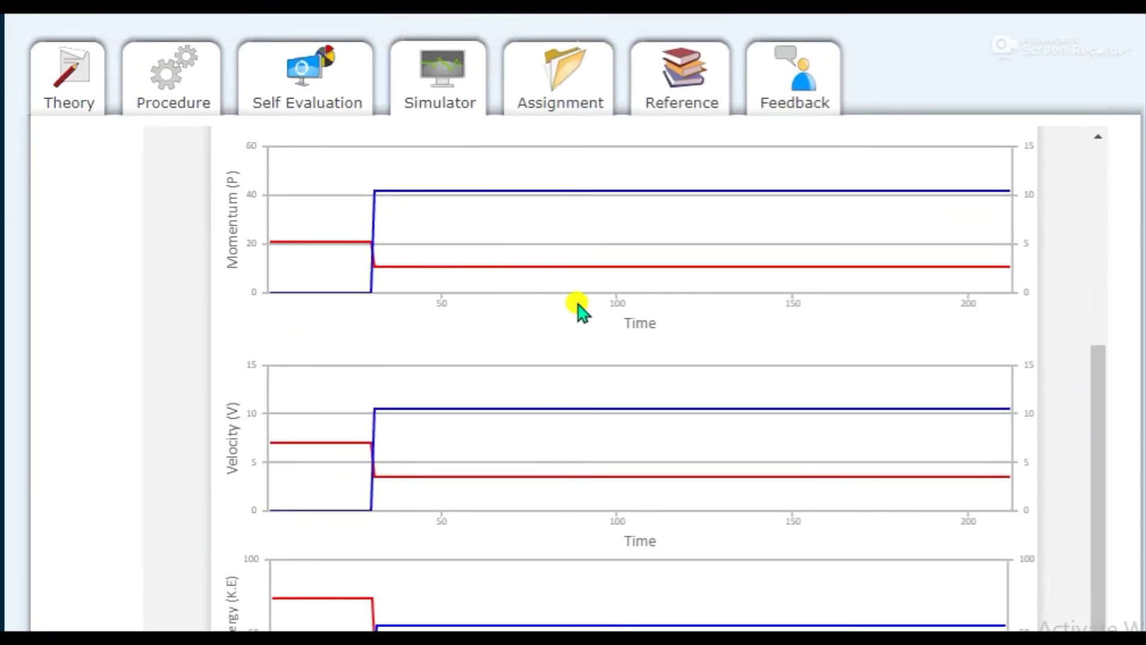
scroll(513, 200, "up", 5)
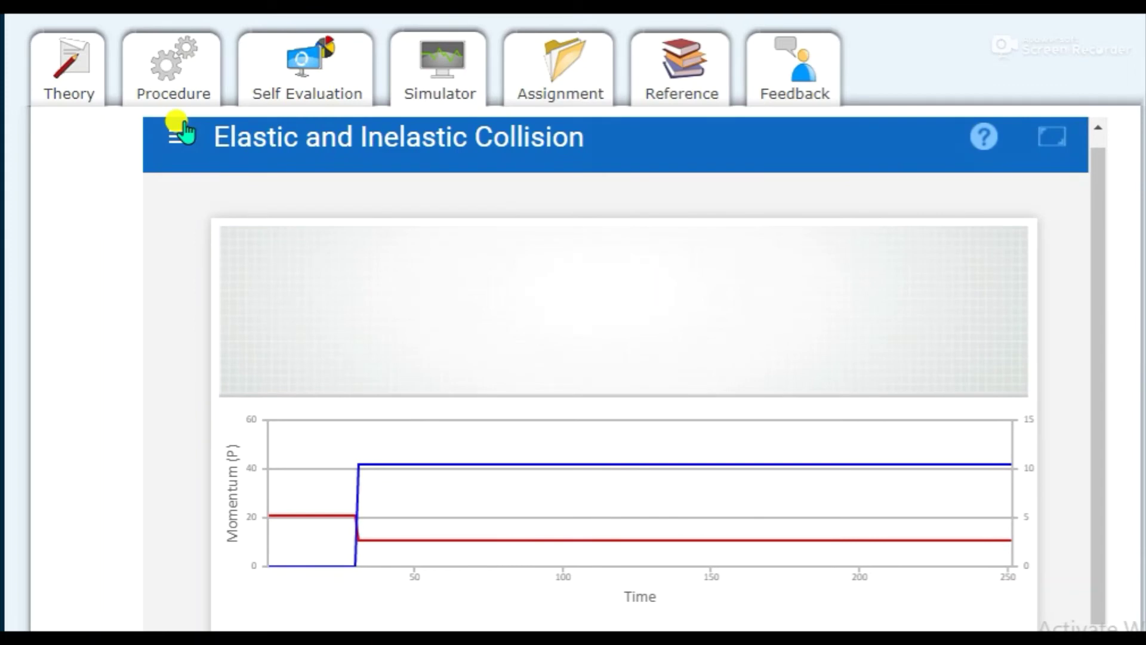
- Open the results and compare kinetic energy, velocity and momentum of Objects A and B before and after the collision
left_click(182, 132)
scroll(338, 389, "down", 5)
scroll(341, 391, "down", 2)
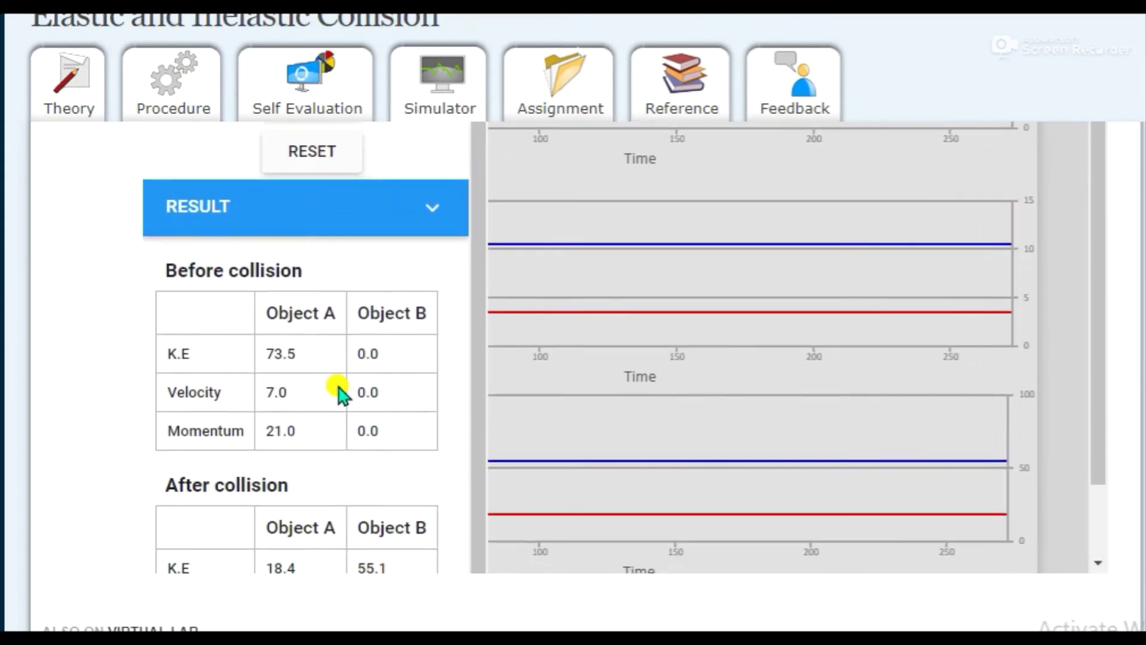
scroll(341, 392, "down", 2)
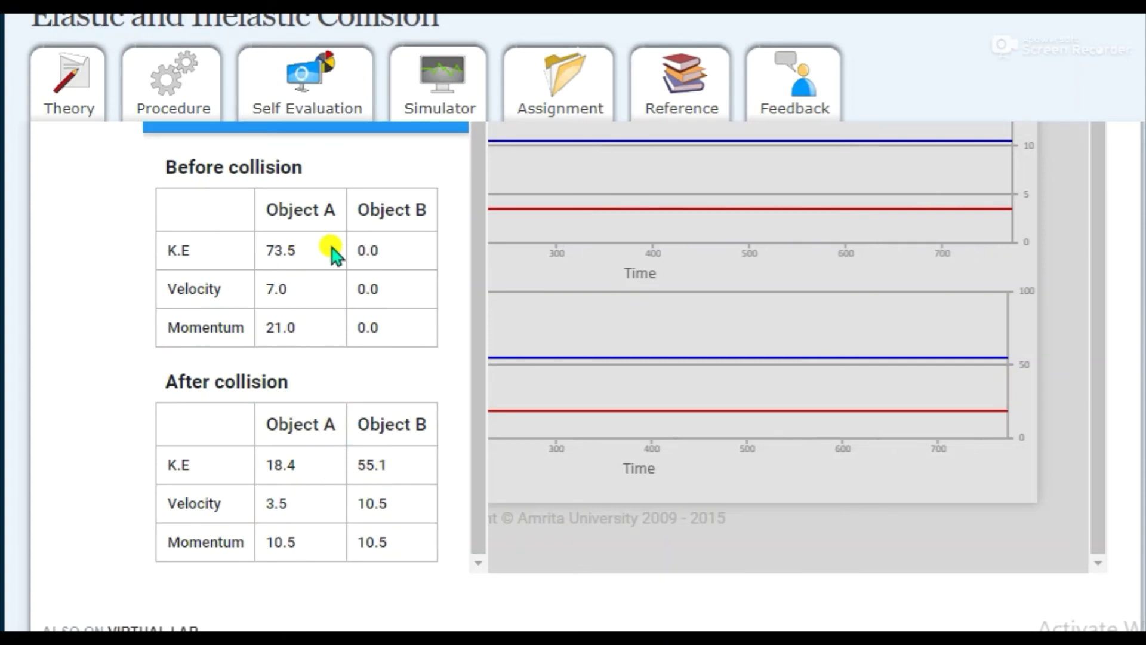
scroll(335, 486, "down", 1)
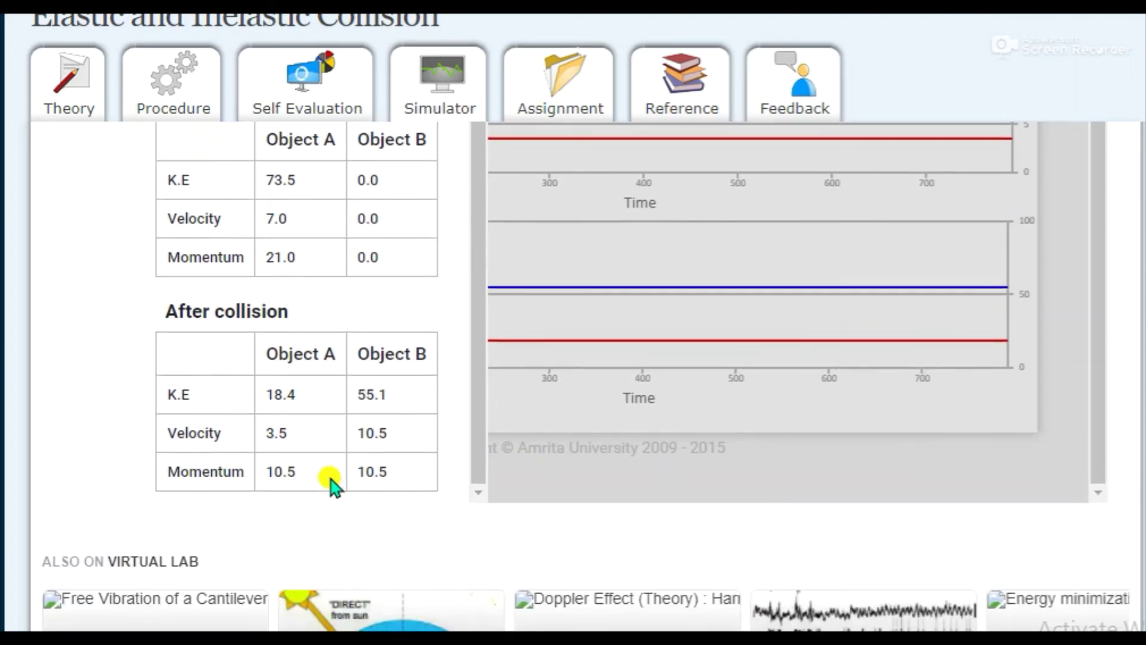
scroll(340, 303, "up", 2)
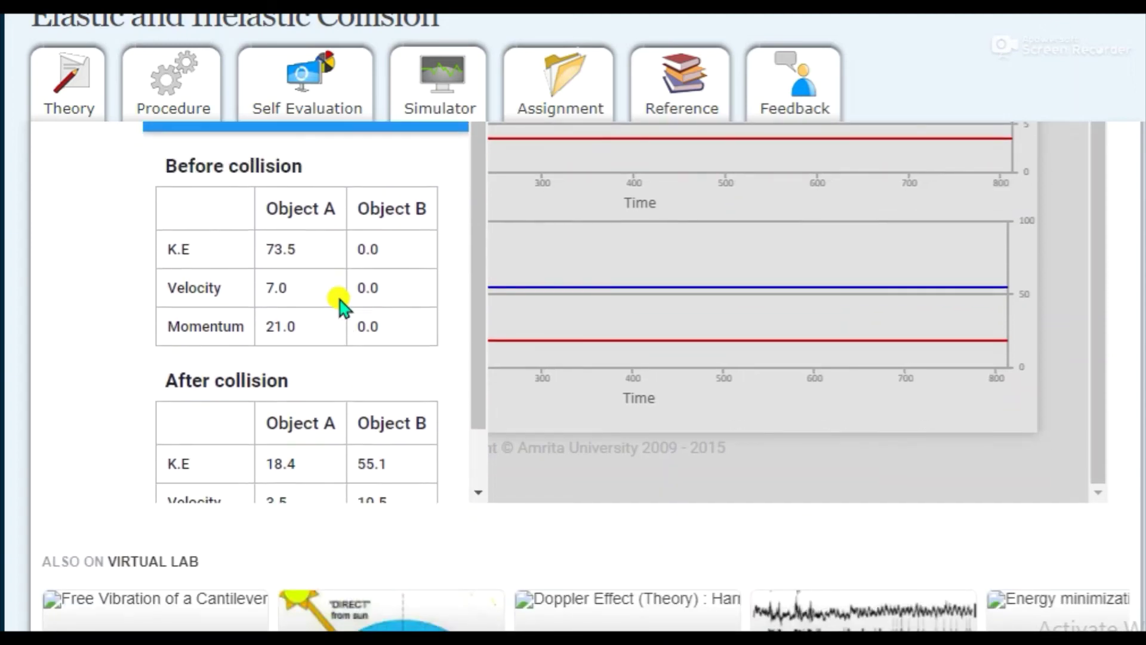
scroll(341, 302, "down", 2)
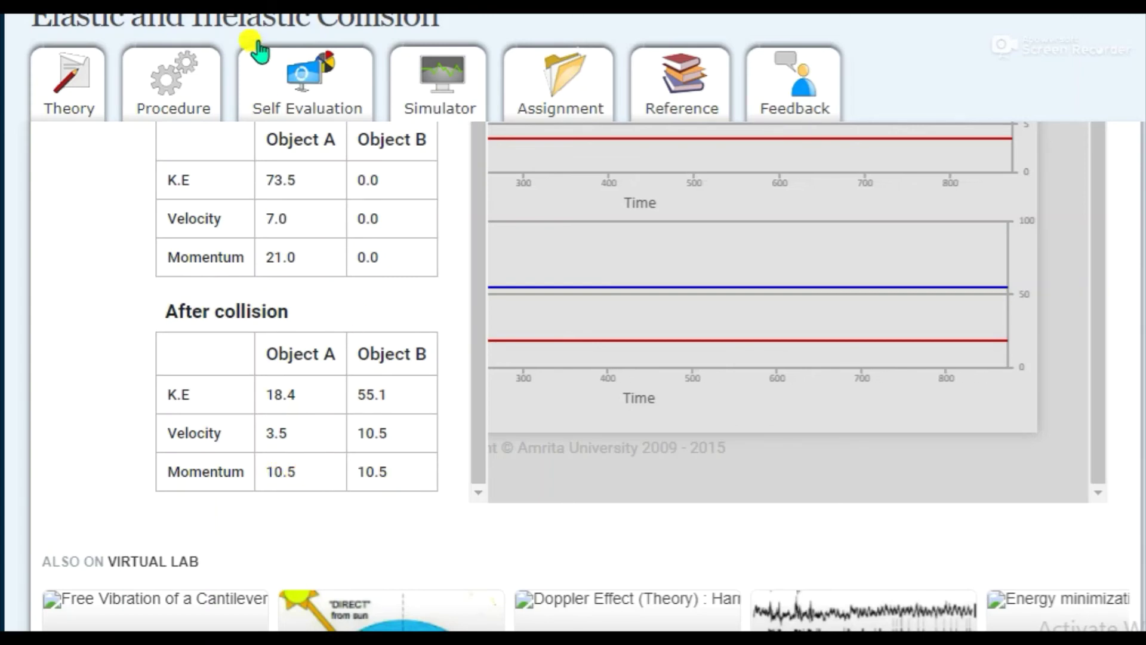
scroll(255, 254, "up", 1)
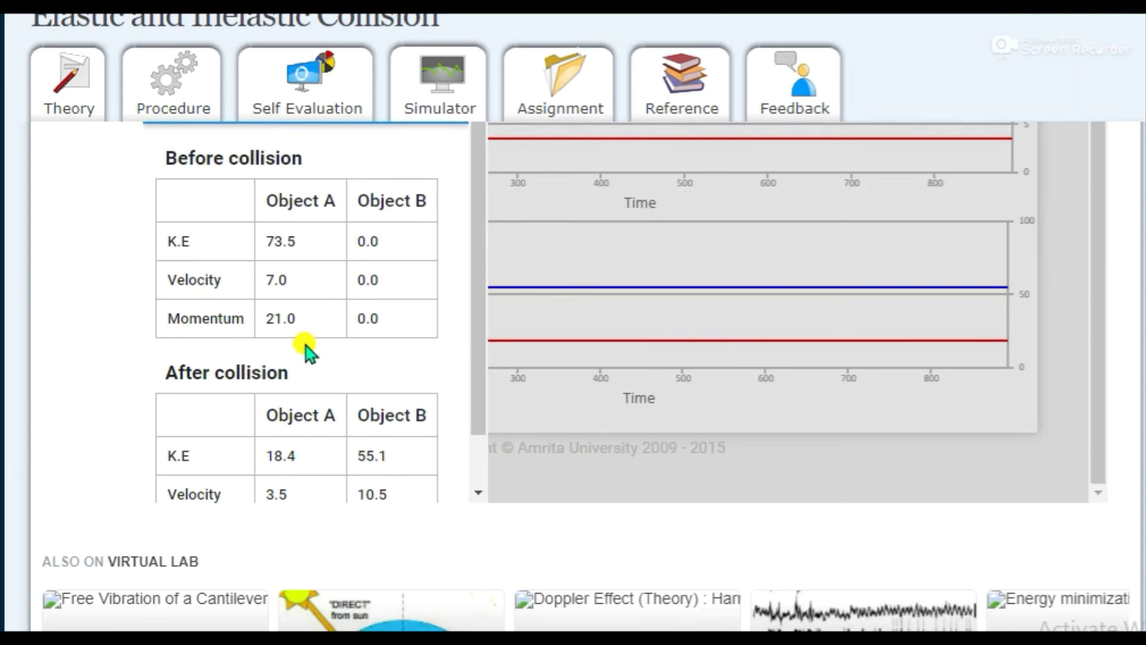
- Pause the running elastic collision experiment and reset the simulator
scroll(318, 200, "up", 3)
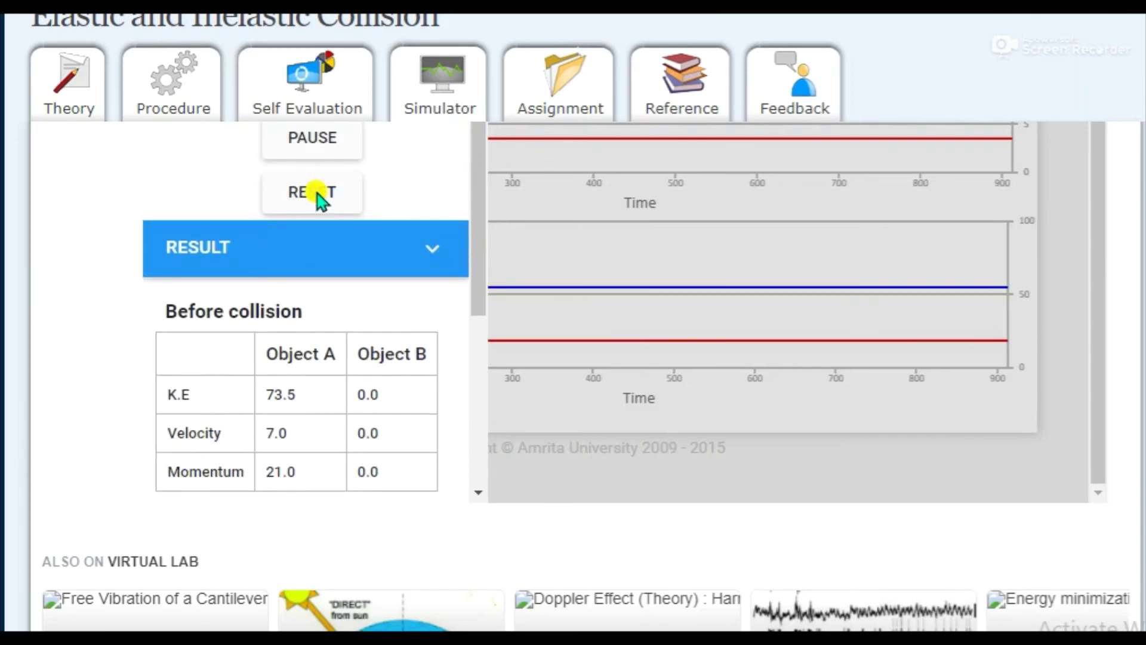
scroll(248, 153, "up", 4)
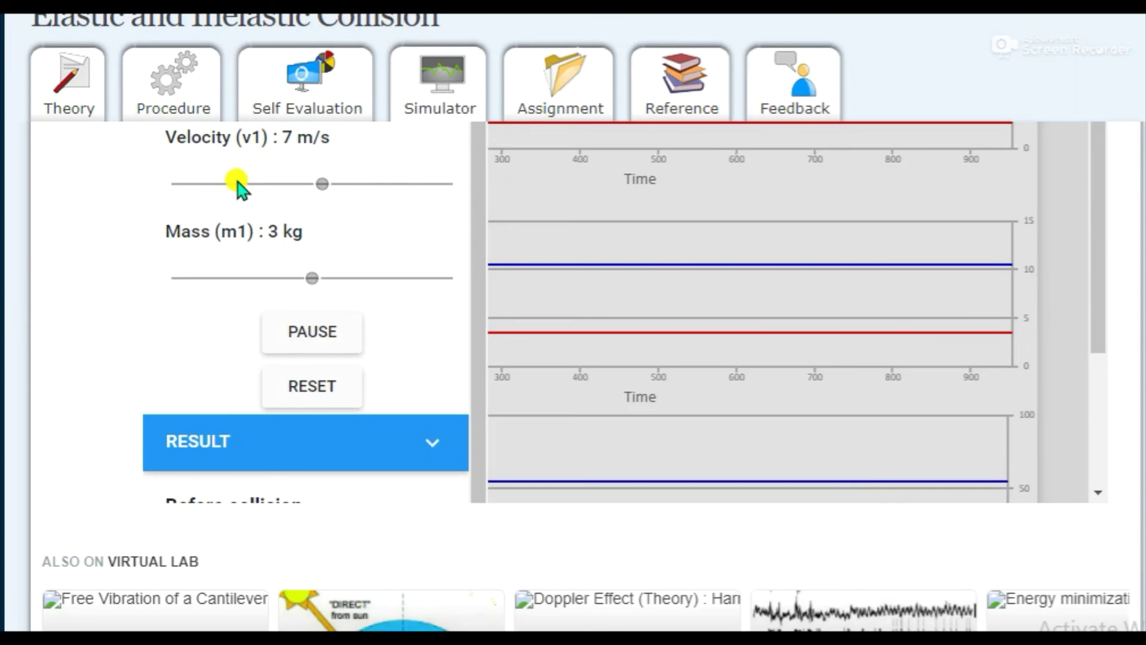
scroll(237, 186, "up", 2)
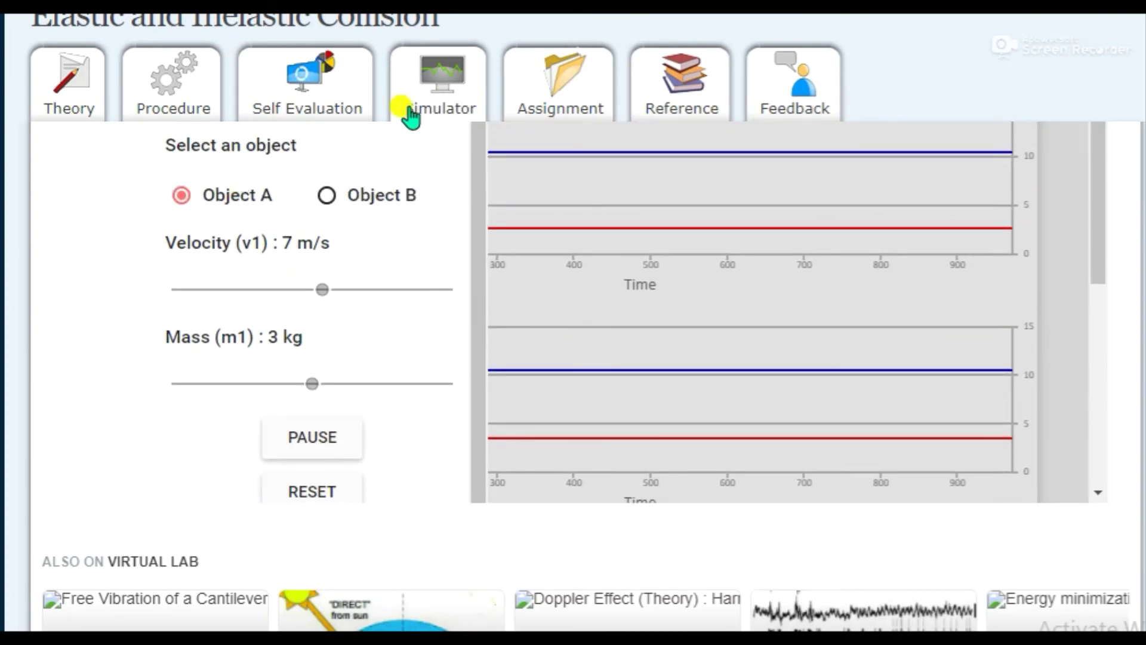
scroll(387, 173, "up", 5)
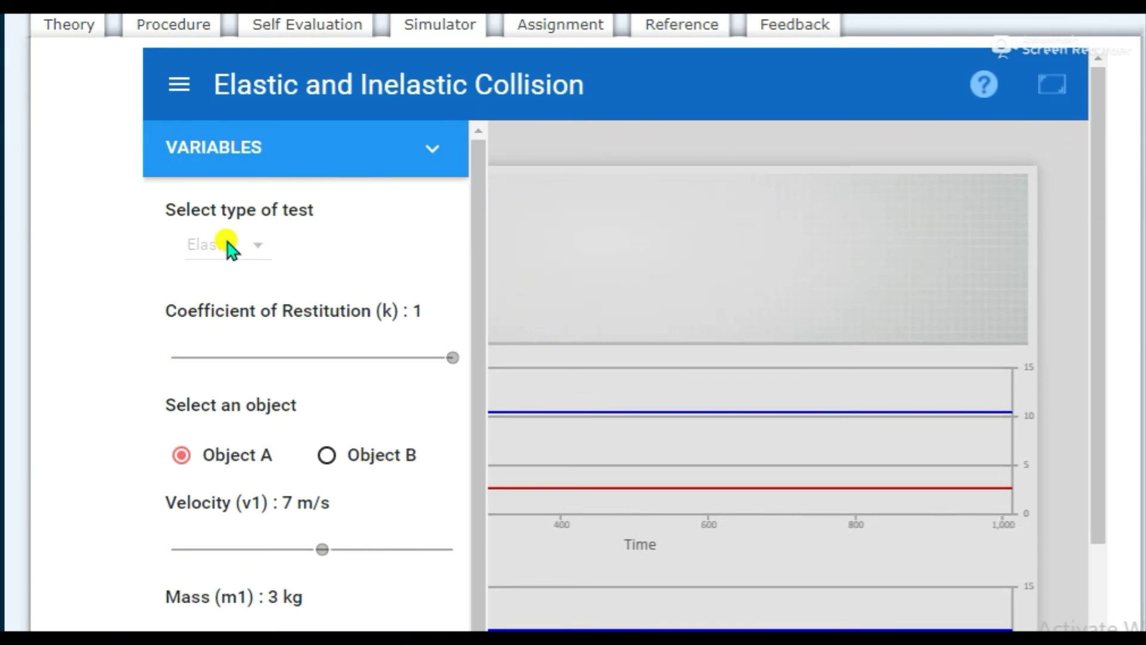
scroll(311, 468, "down", 3)
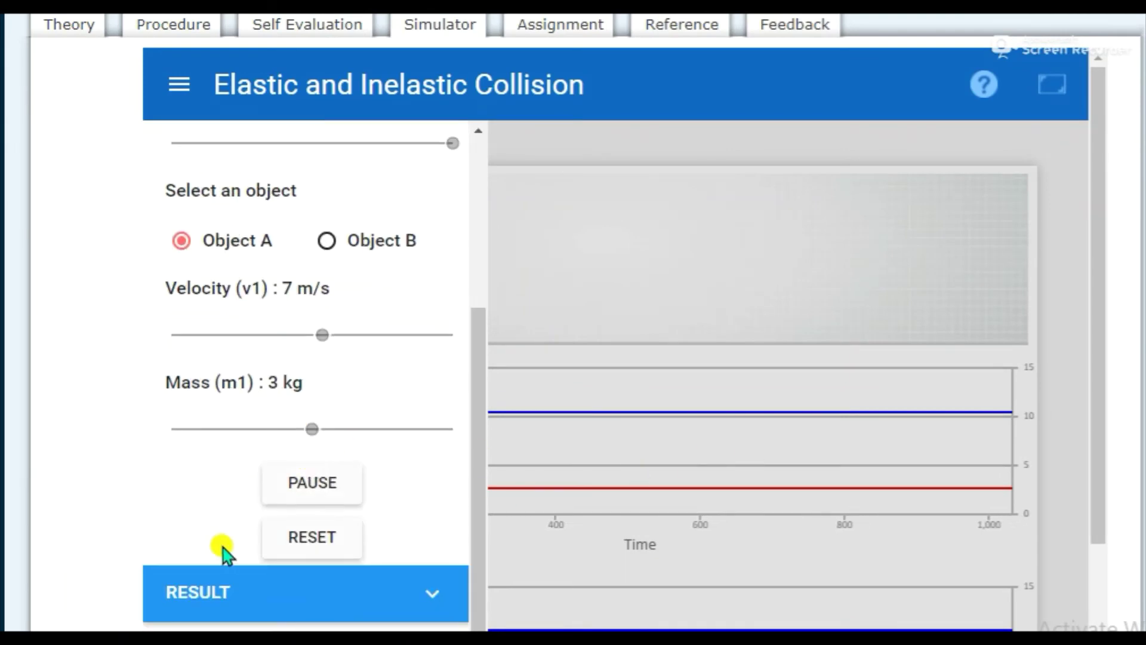
left_click(320, 493)
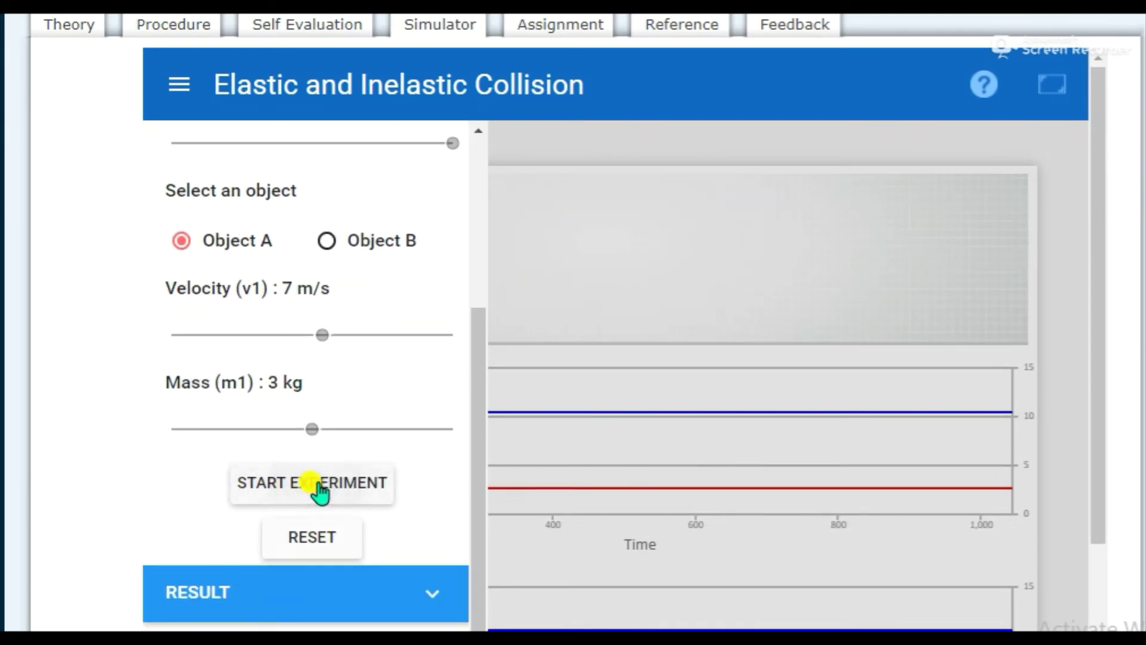
left_click(309, 539)
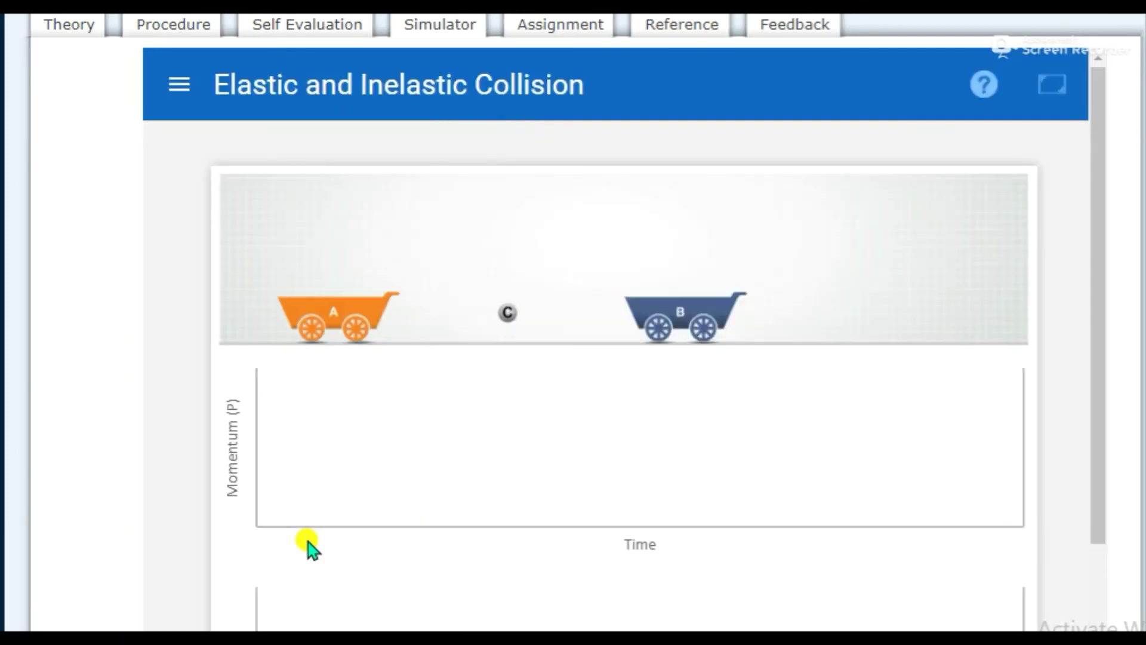
- Reopen the simulator variables and change the type of test to Inelastic
scroll(440, 430, "down", 1)
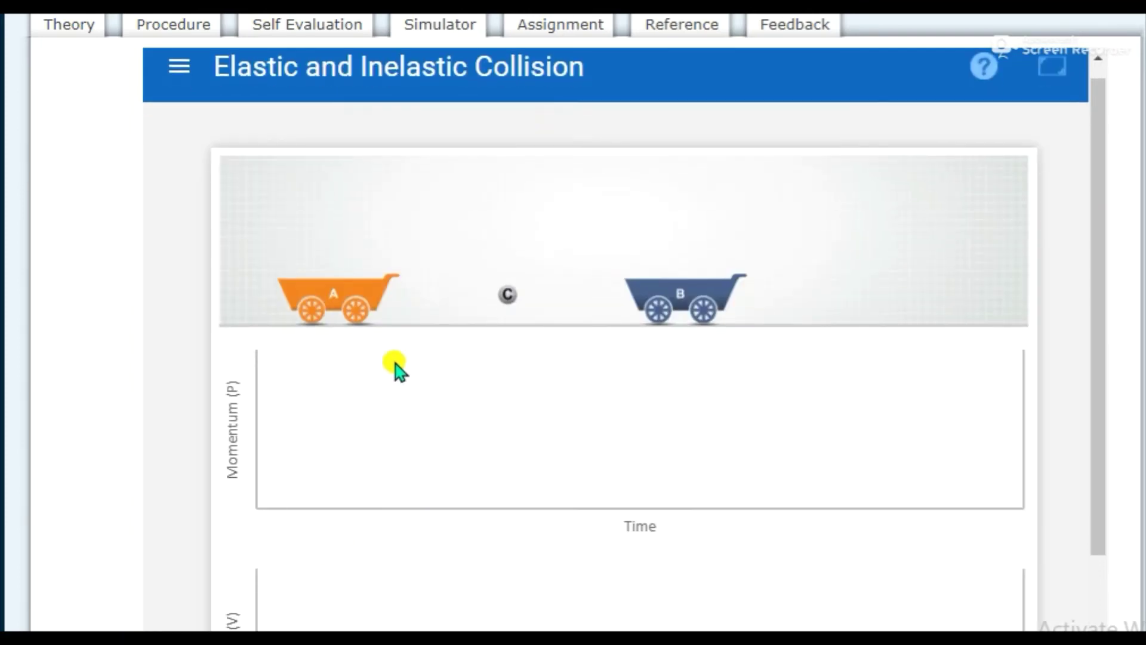
left_click(179, 70)
scroll(256, 215, "down", 3)
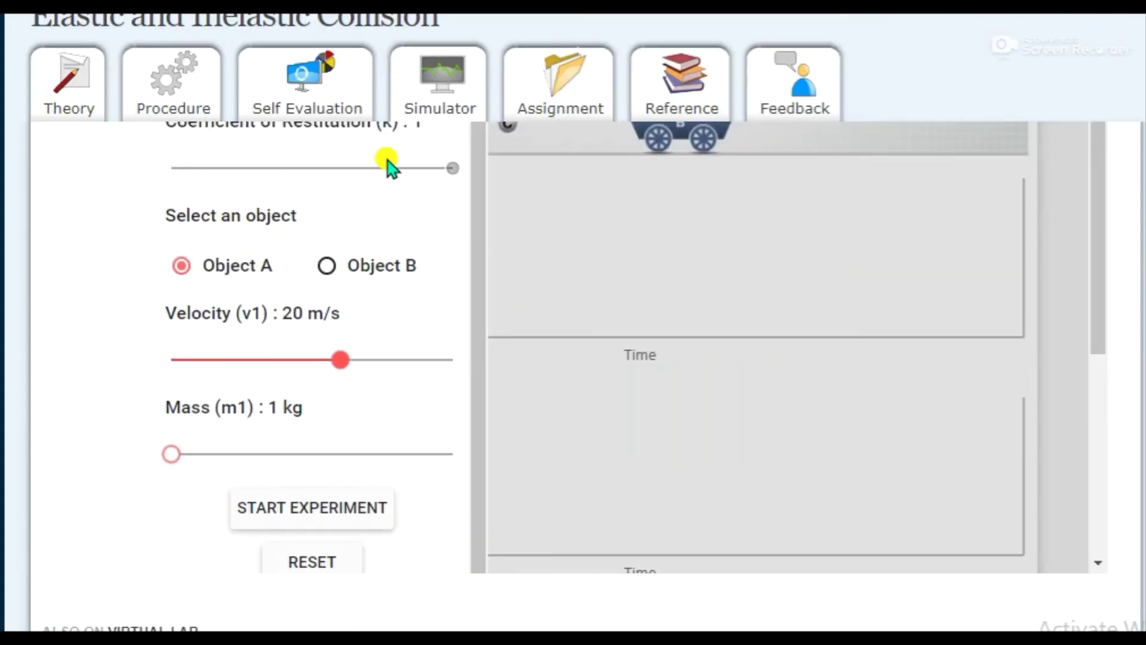
scroll(385, 164, "up", 5)
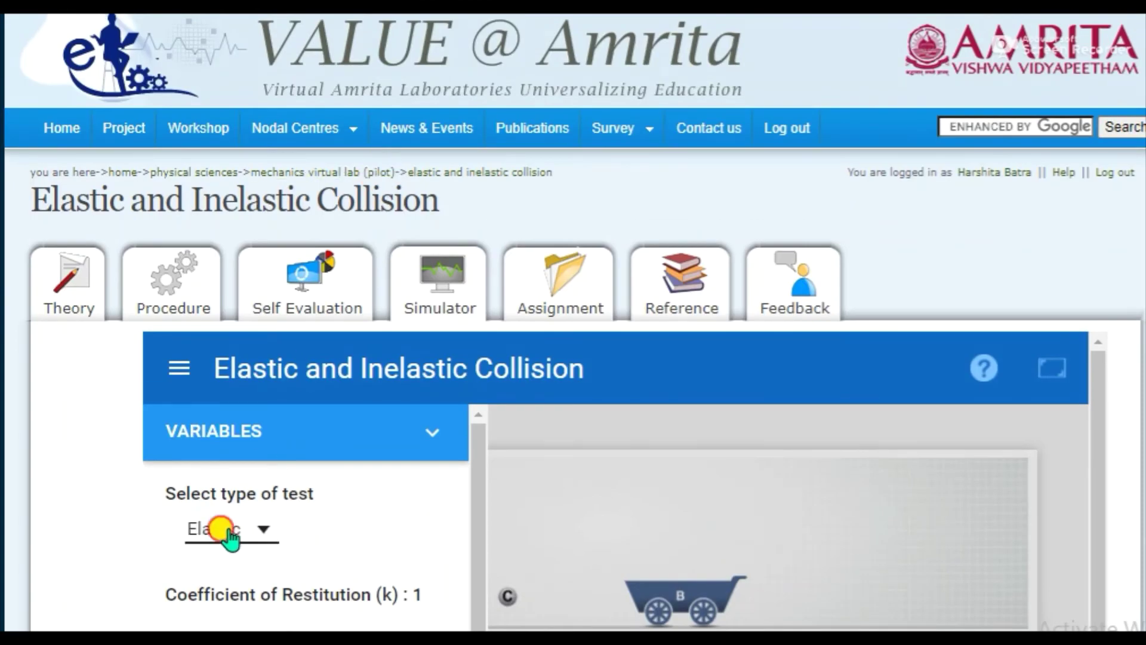
left_click(229, 534)
left_click(222, 582)
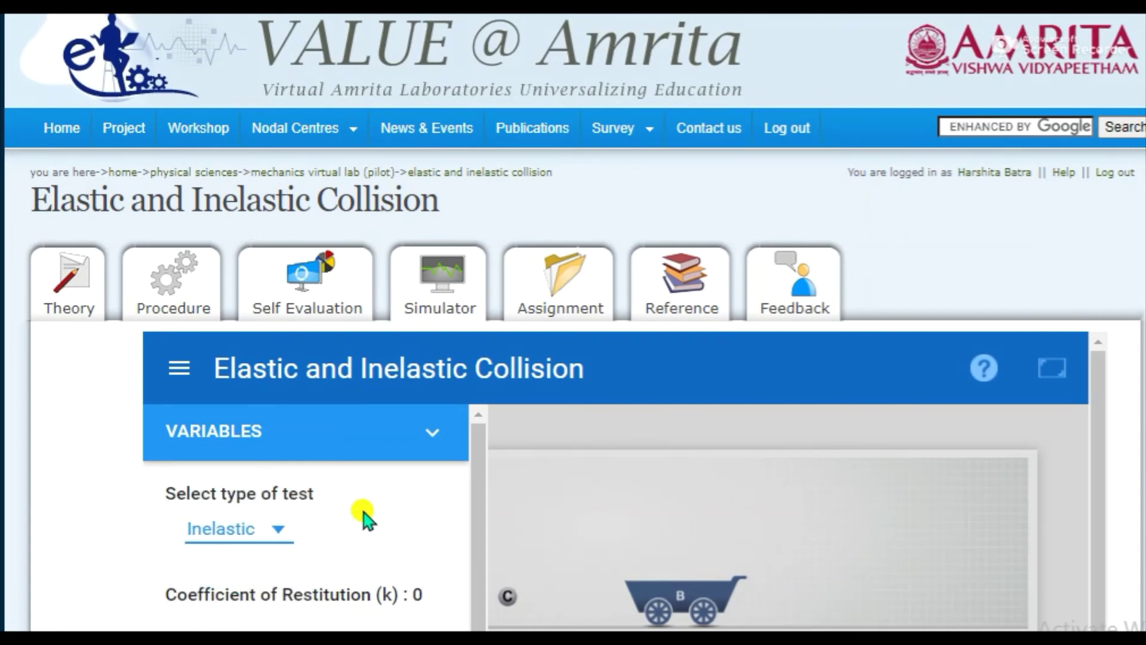
scroll(364, 517, "down", 5)
scroll(364, 516, "up", 3)
scroll(648, 472, "down", 4)
scroll(648, 472, "up", 4)
scroll(647, 224, "down", 3)
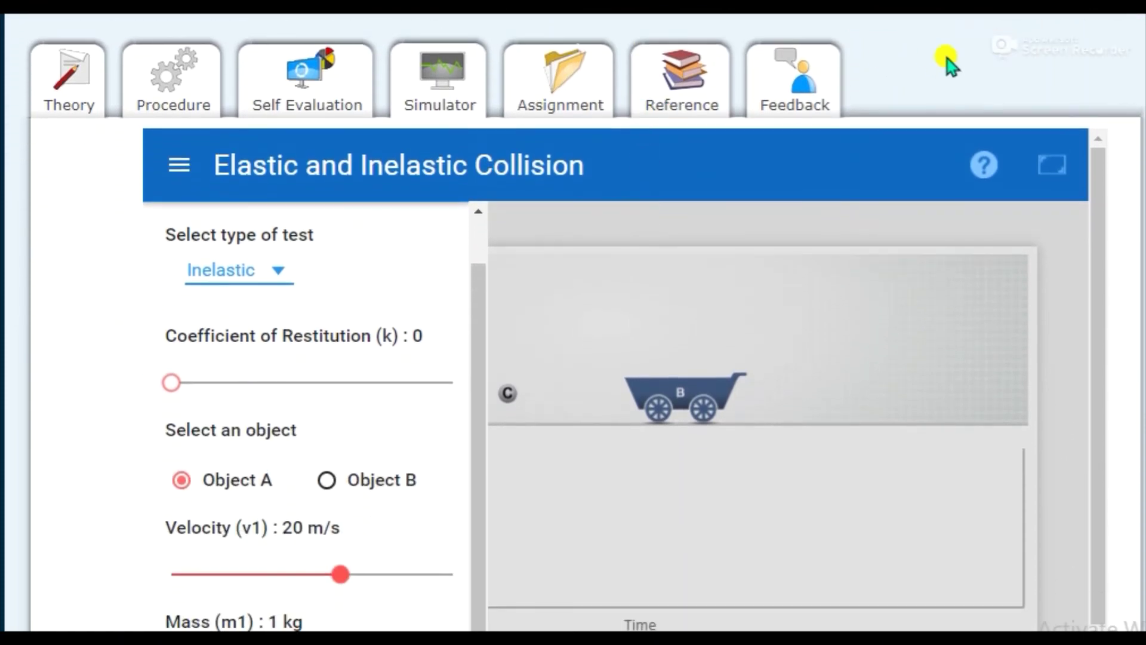
scroll(935, 75, "down", 5)
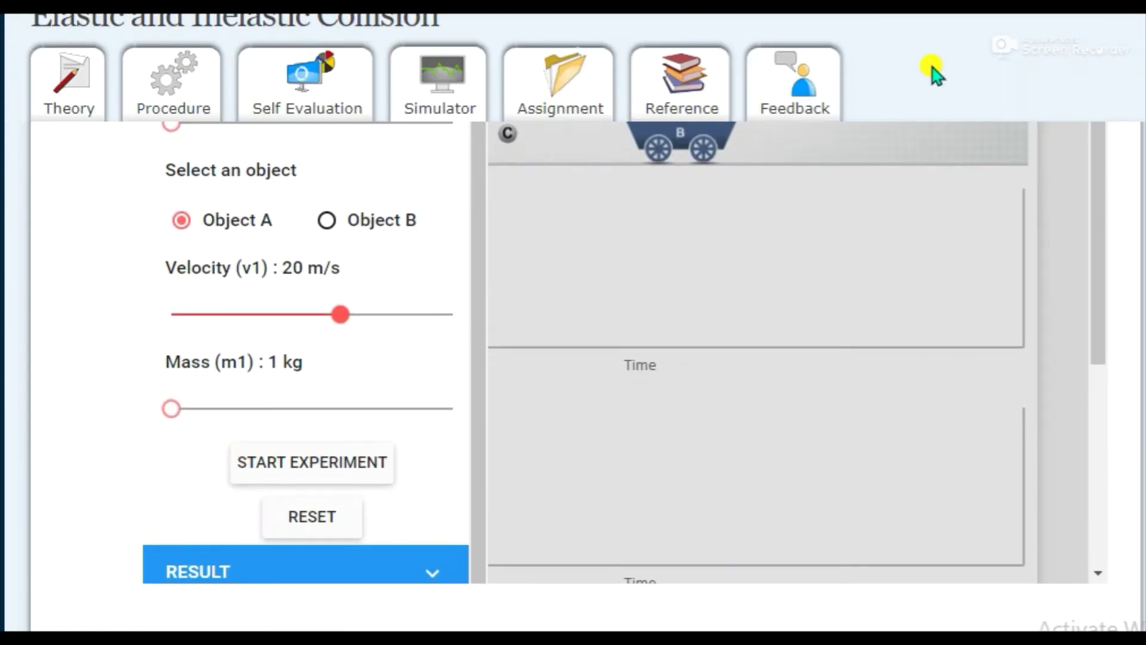
- Try several coefficient of restitution values for the inelastic test and settle on 0.5
scroll(609, 299, "up", 5)
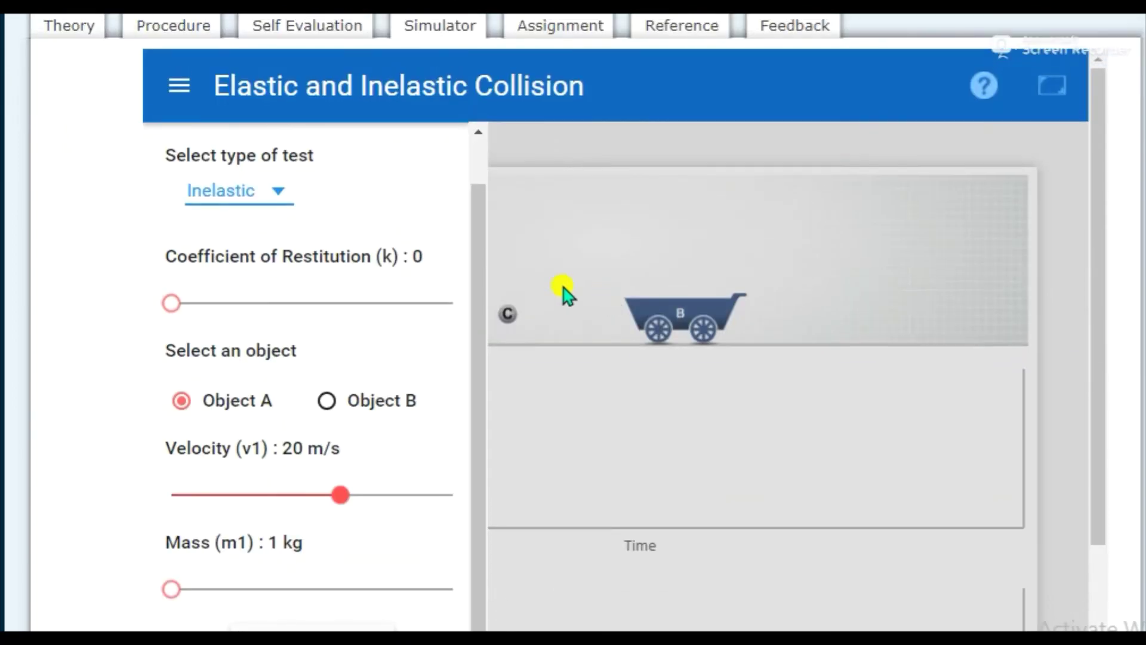
left_click(203, 298)
left_click(272, 303)
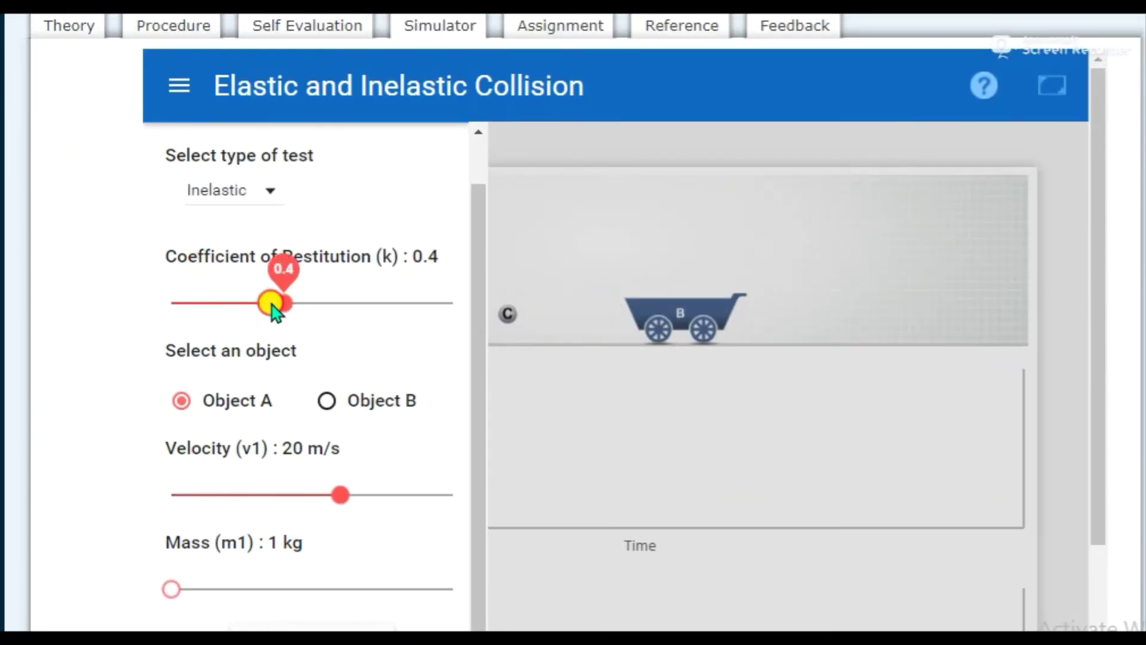
left_click(358, 304)
left_click(429, 304)
left_click(445, 306)
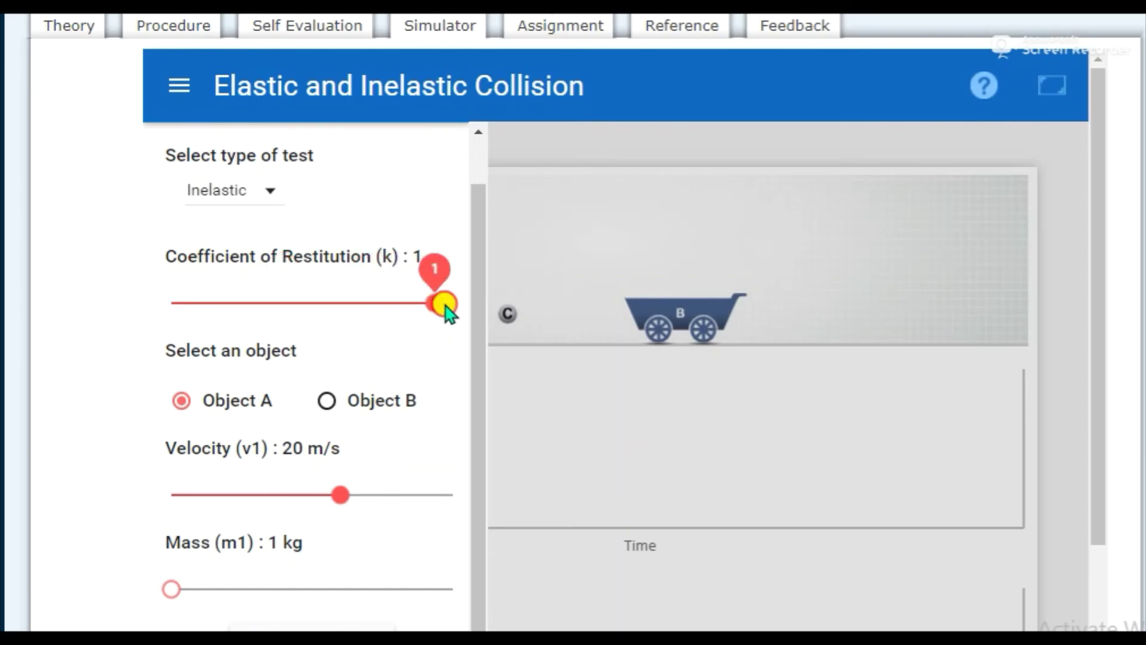
left_click(236, 304)
left_click(305, 304)
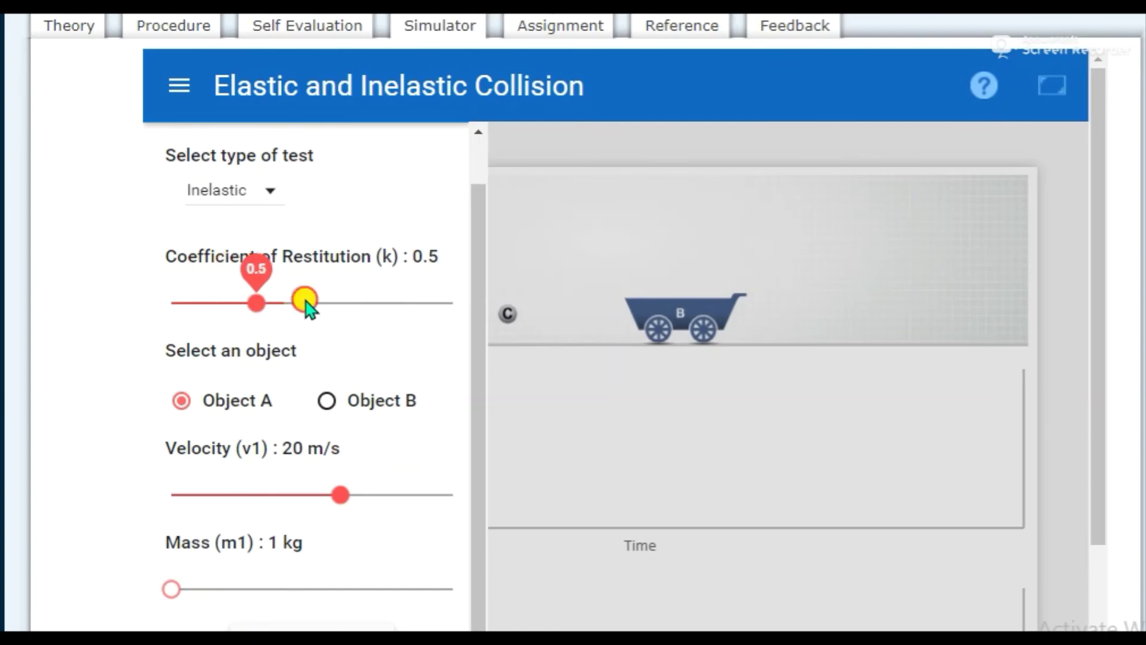
- Set Object B's velocity to -50 m/s and mass to 2 kg, and start the experiment
scroll(297, 357, "down", 3)
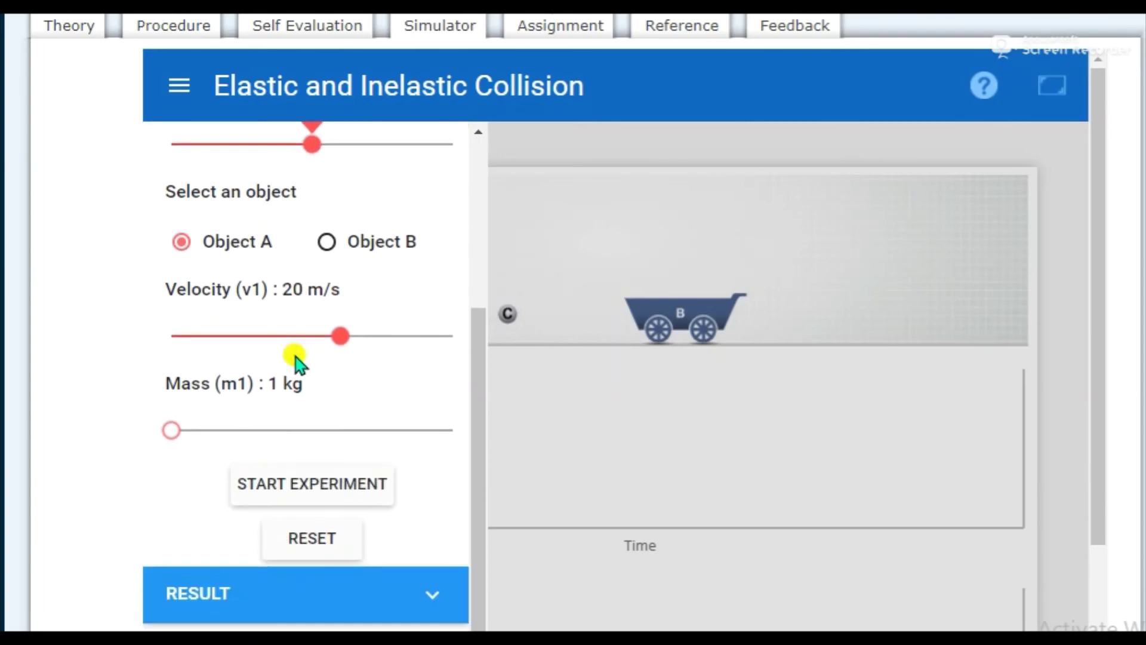
left_click(327, 242)
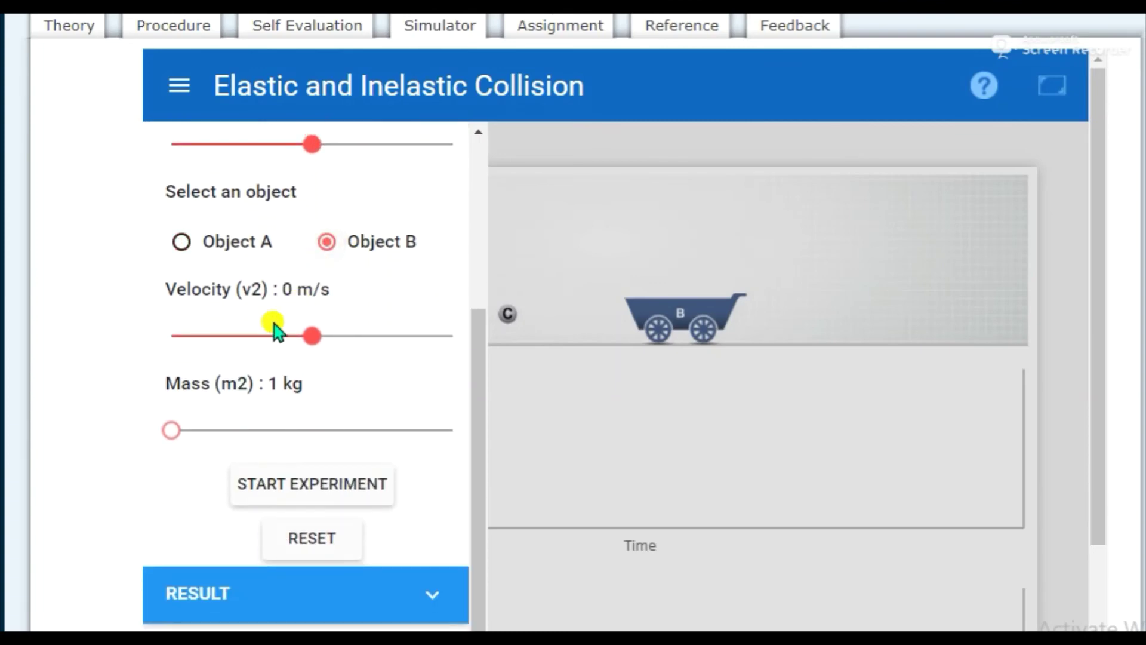
left_click(203, 327)
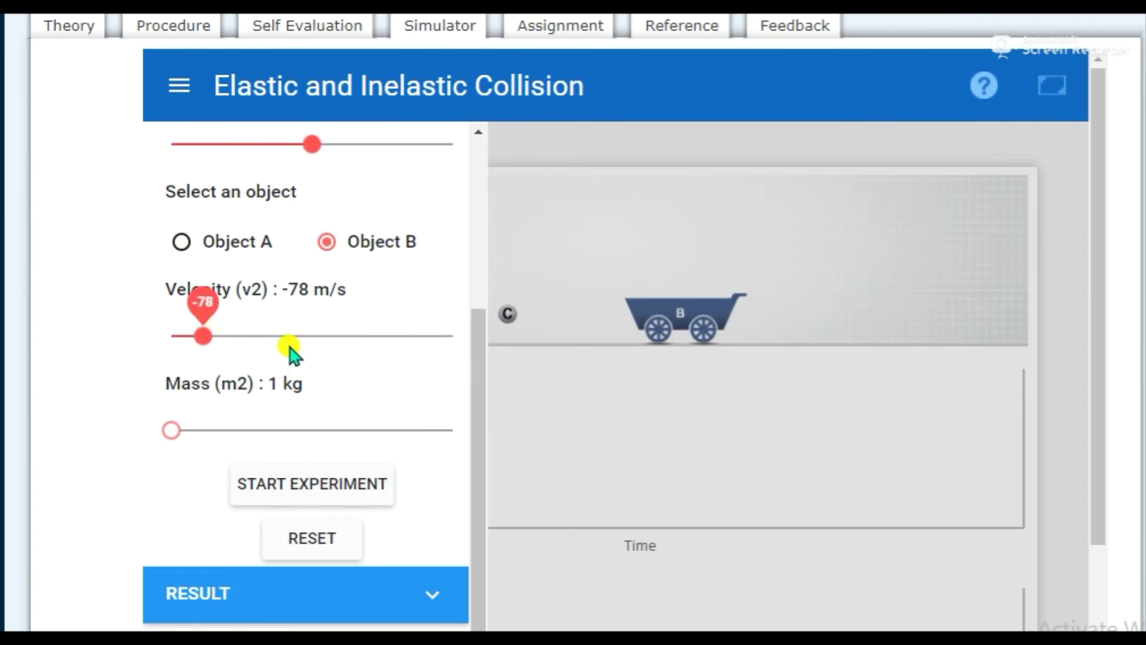
left_click(242, 329)
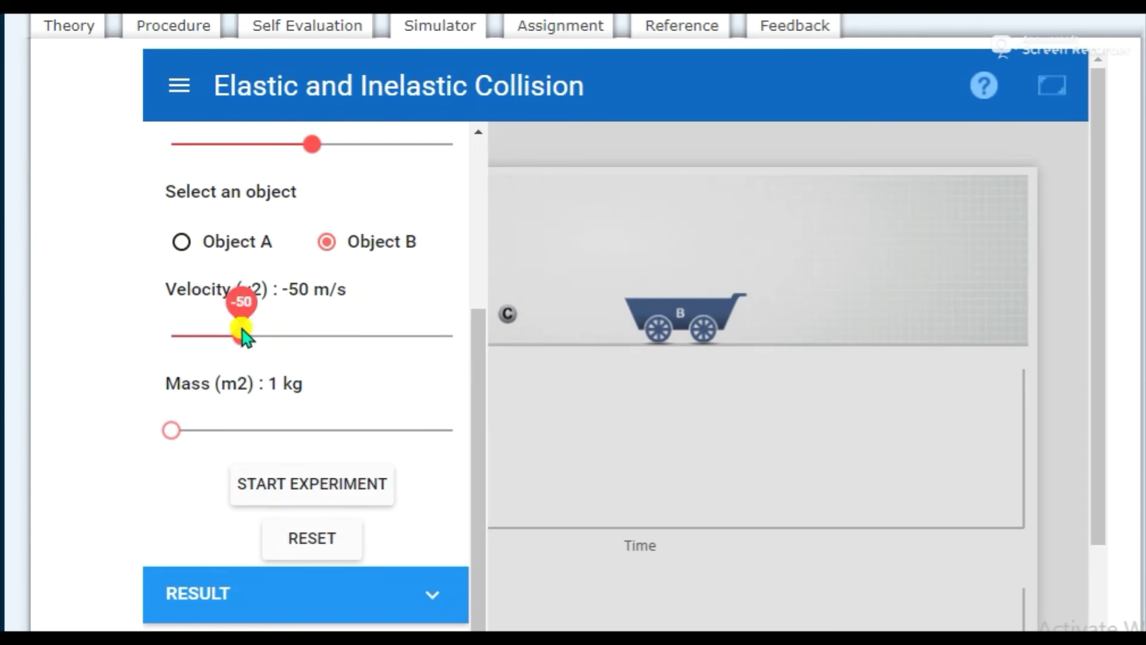
left_click(215, 430)
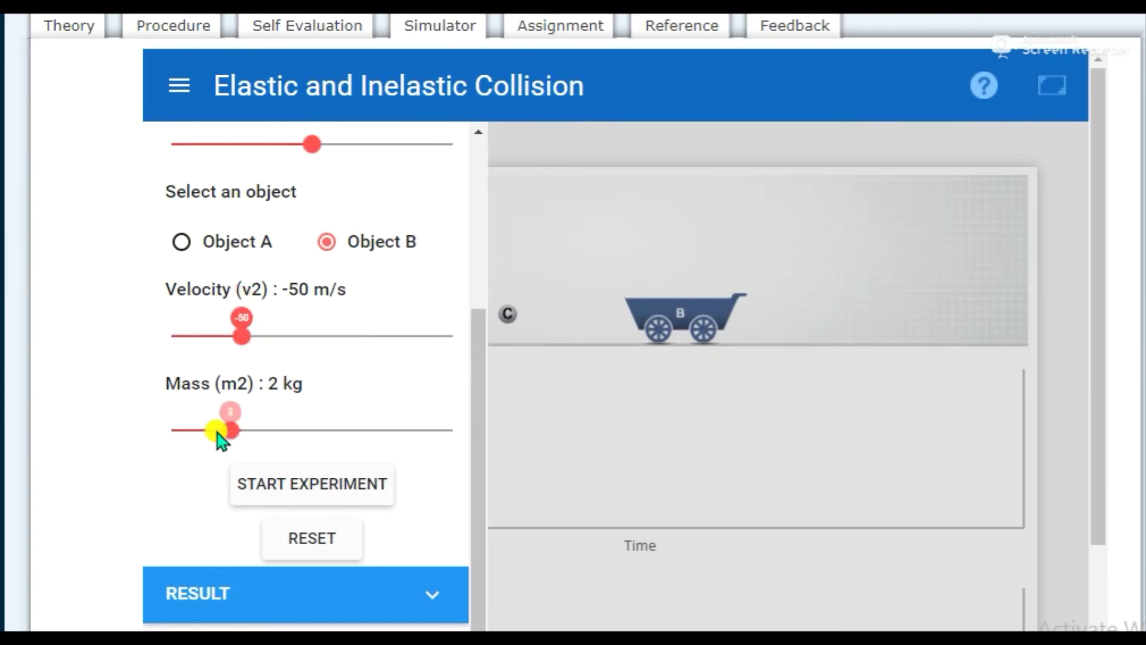
left_click(309, 486)
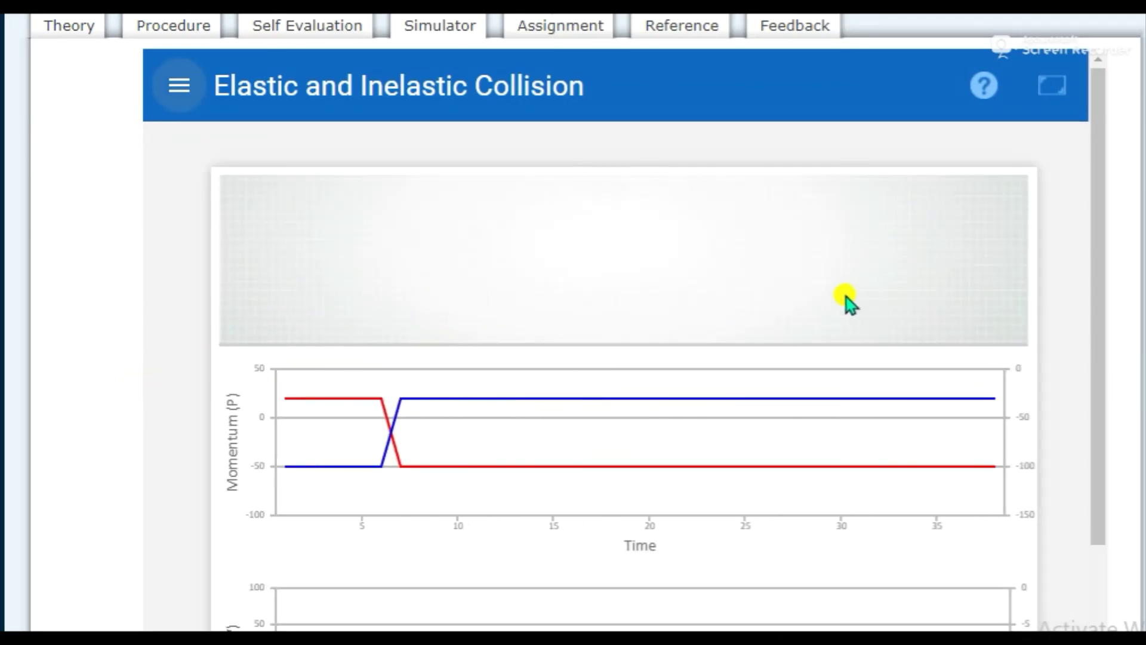
- Examine the momentum, velocity and kinetic energy graphs plotted for the inelastic collision
mouse_move(435, 453)
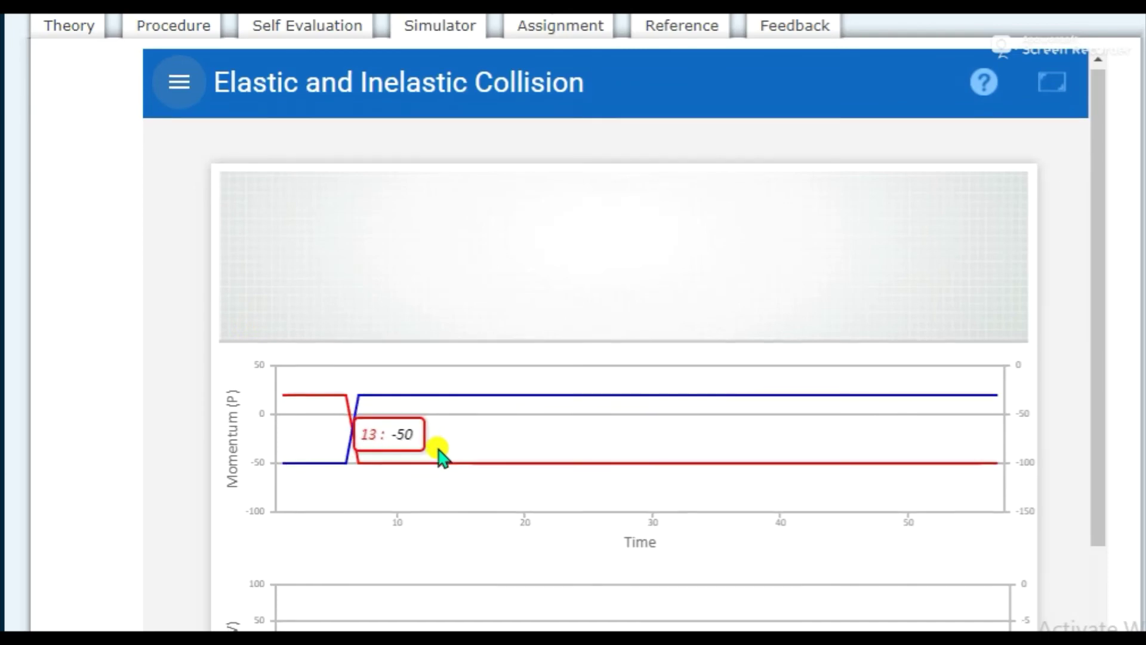
scroll(437, 455, "down", 5)
scroll(437, 455, "up", 3)
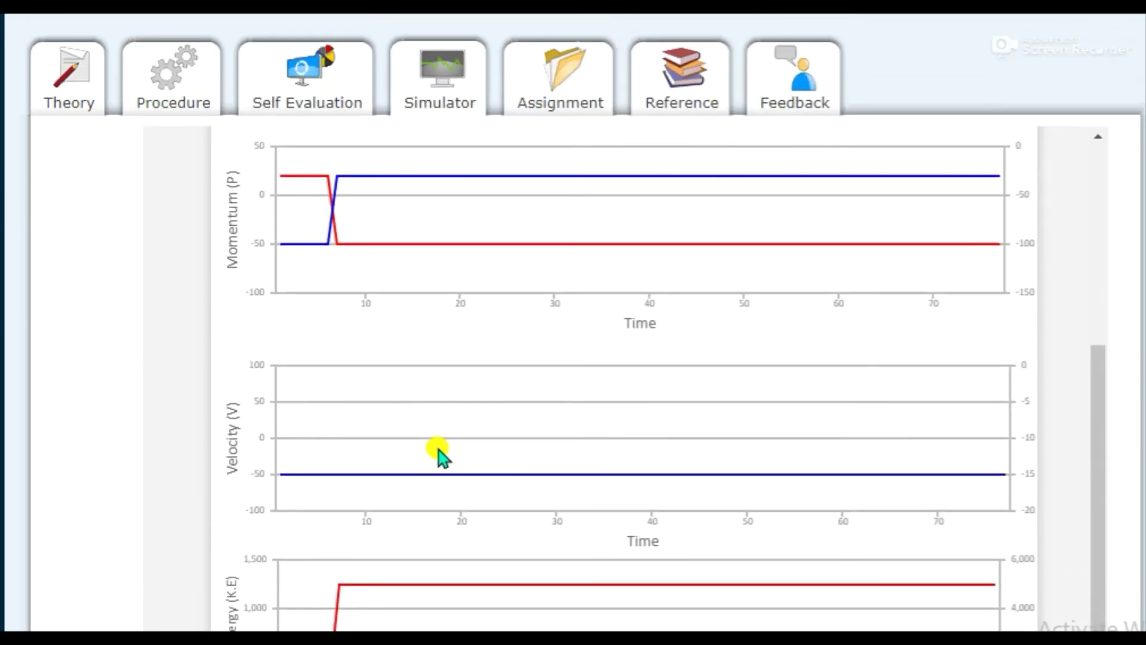
- Compare the kinetic energy, velocity and momentum of both objects before and after the inelastic collision in the results
scroll(438, 456, "up", 6)
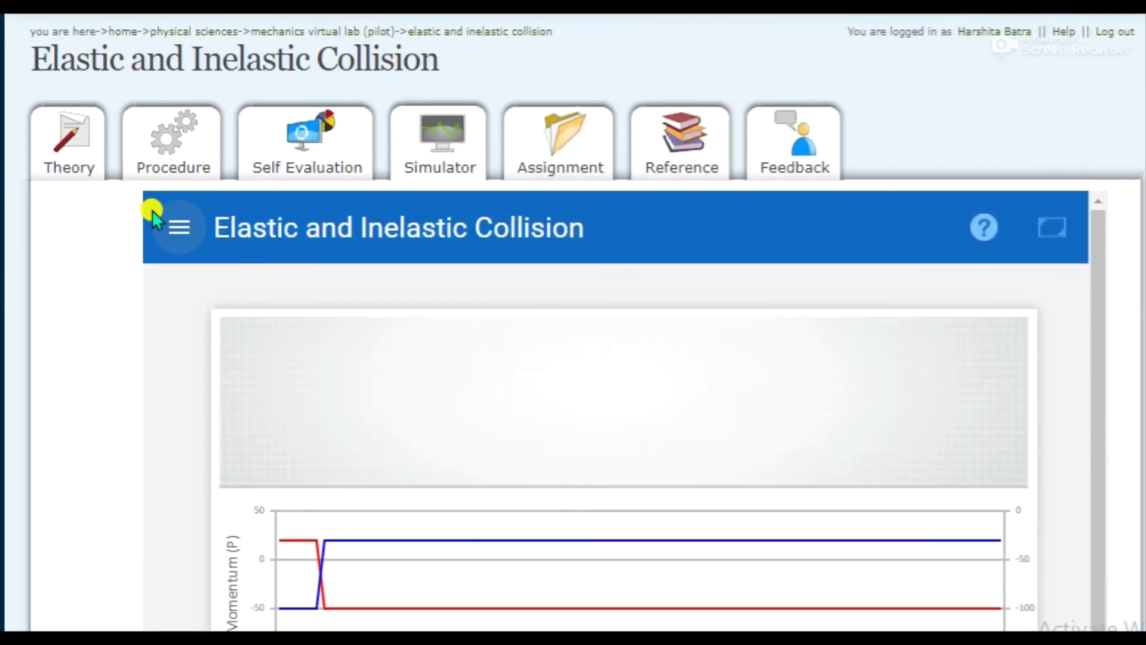
left_click(163, 226)
scroll(269, 459, "down", 5)
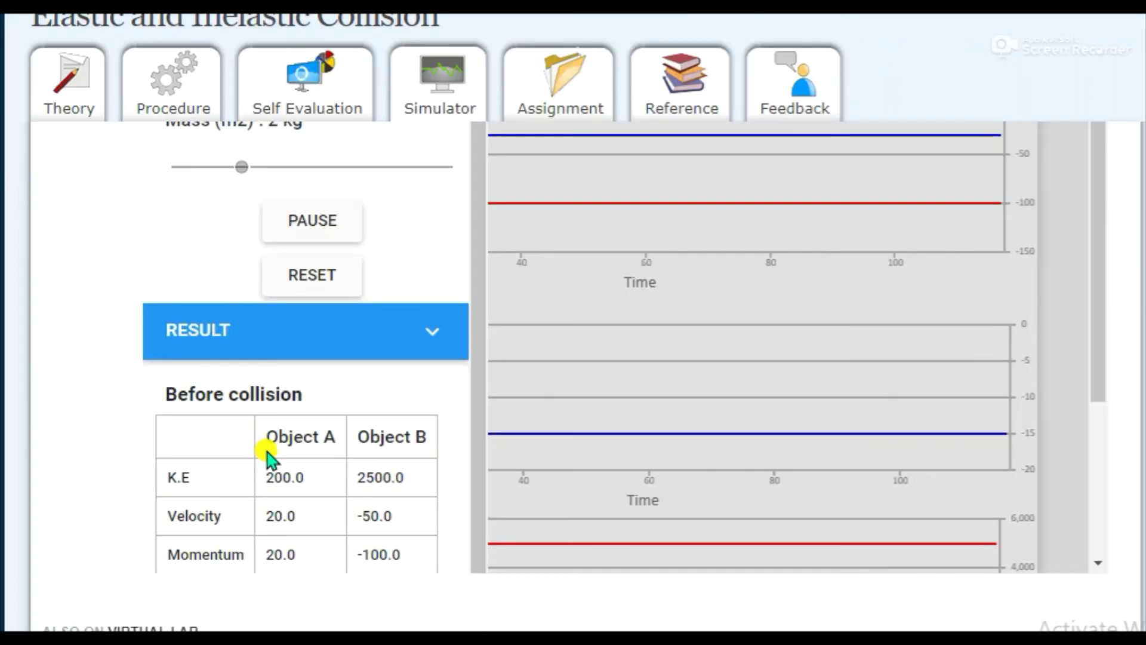
scroll(268, 460, "down", 3)
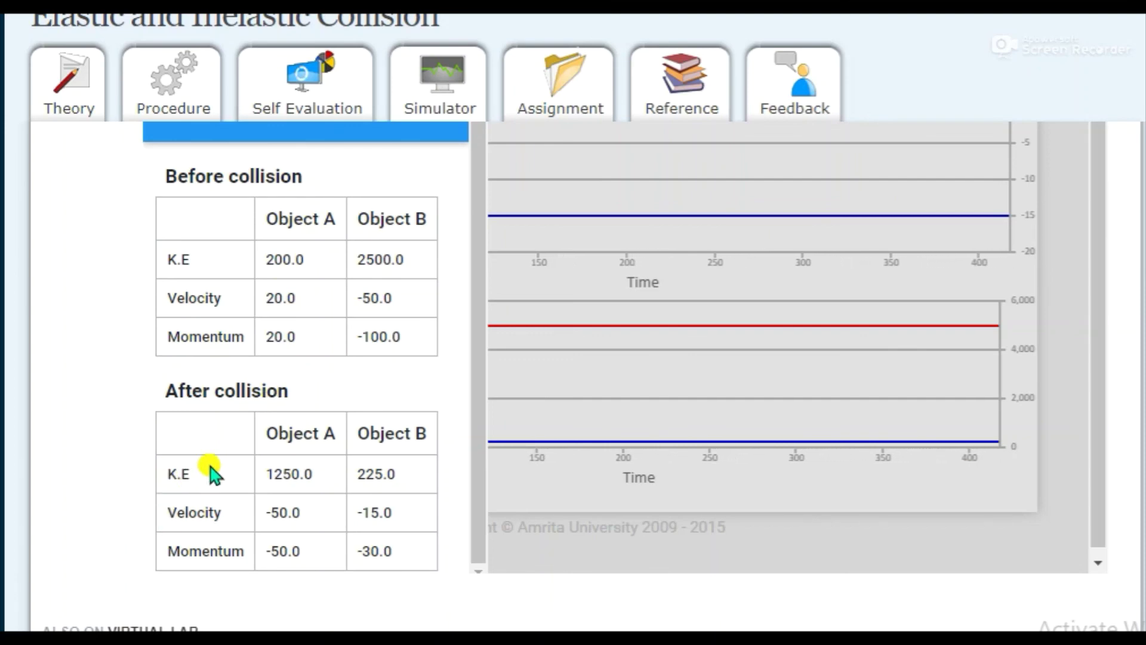
- Pause the inelastic collision experiment and reset the simulator
scroll(213, 474, "up", 3)
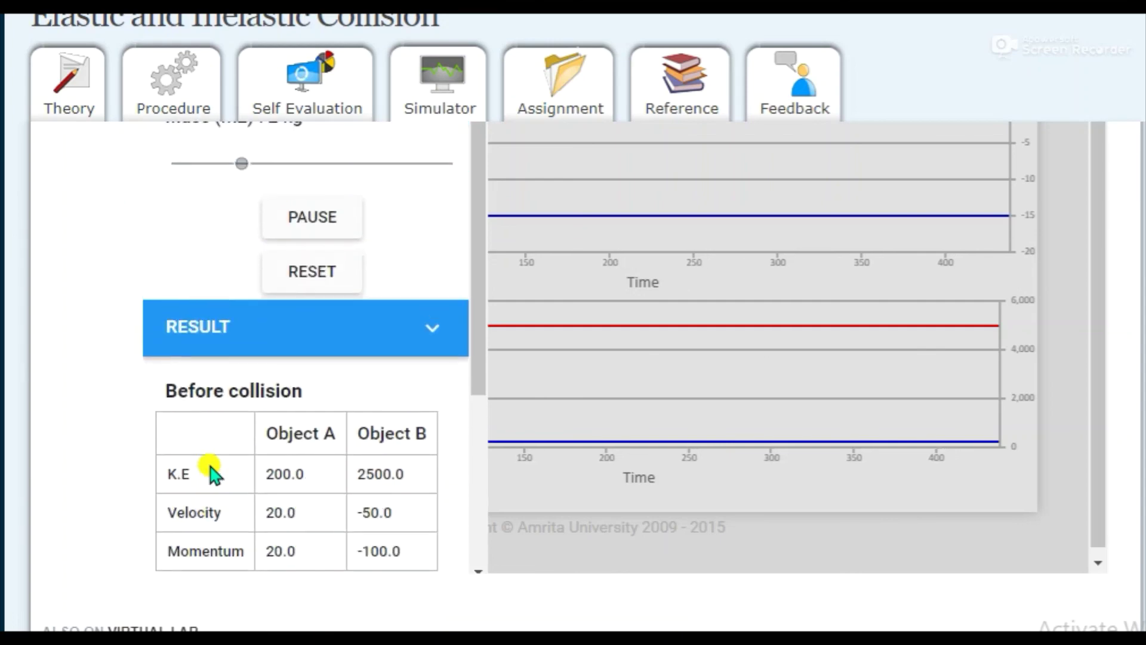
left_click(299, 216)
left_click(304, 276)
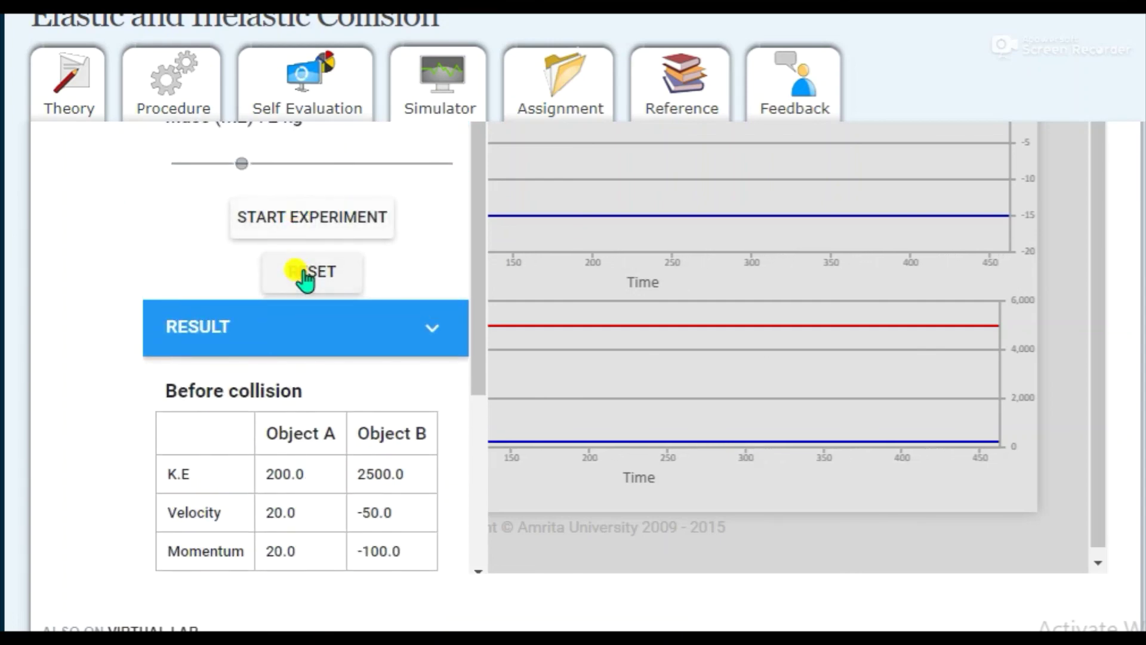
scroll(486, 224, "up", 8)
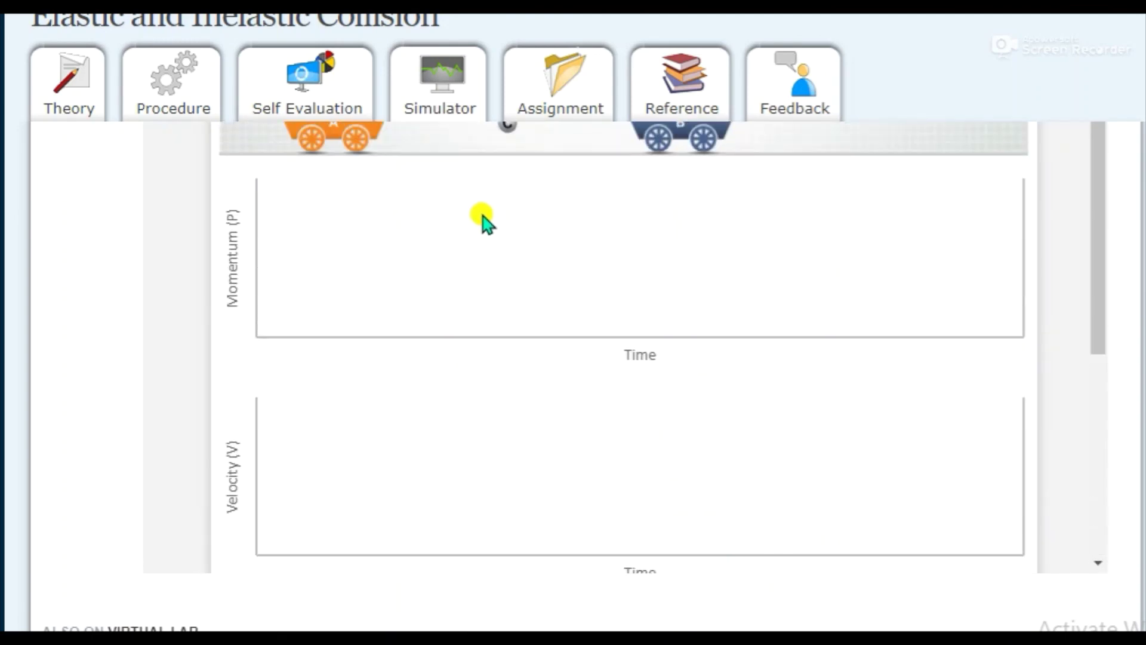
scroll(439, 425, "down", 5)
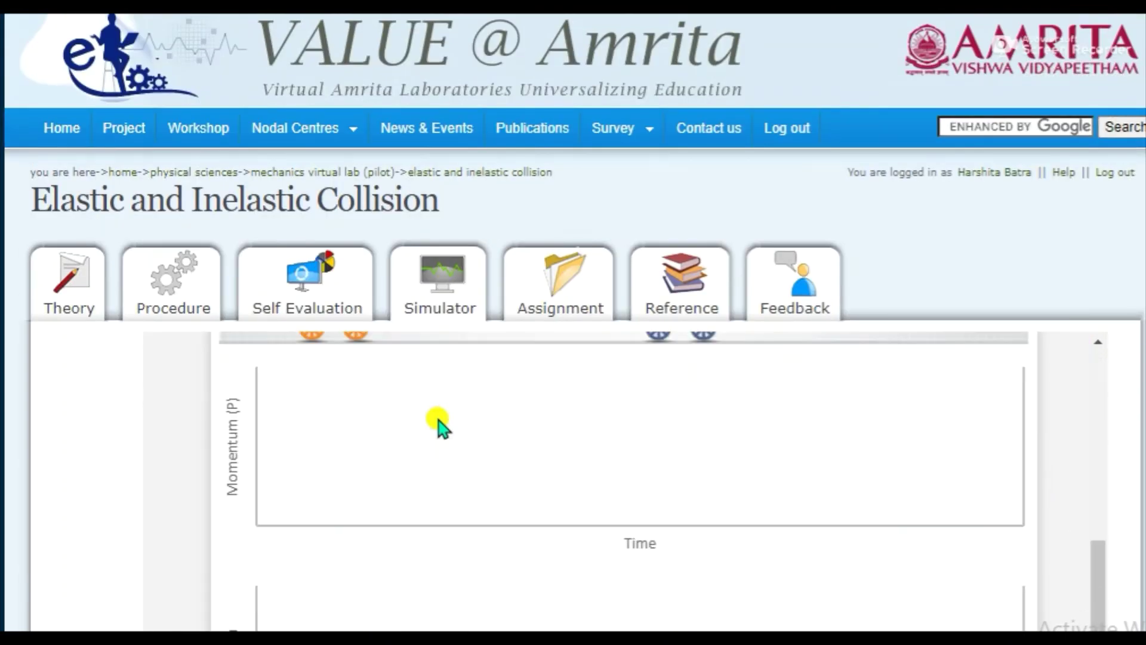
scroll(446, 245, "down", 5)
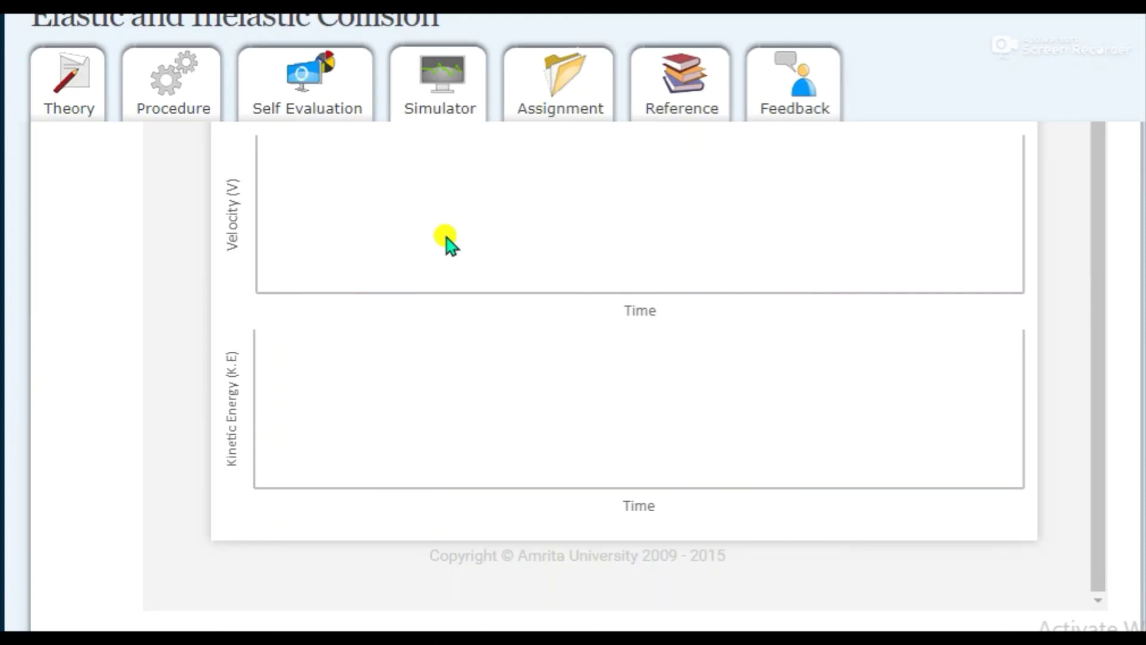
scroll(449, 294, "up", 5)
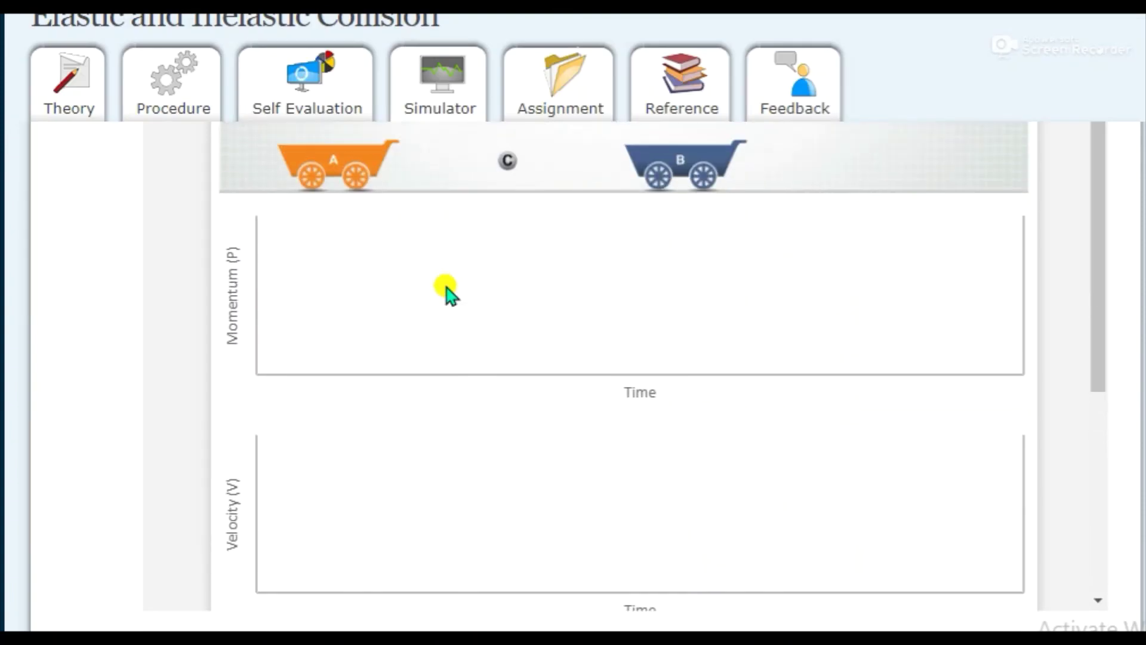
scroll(449, 293, "up", 10)
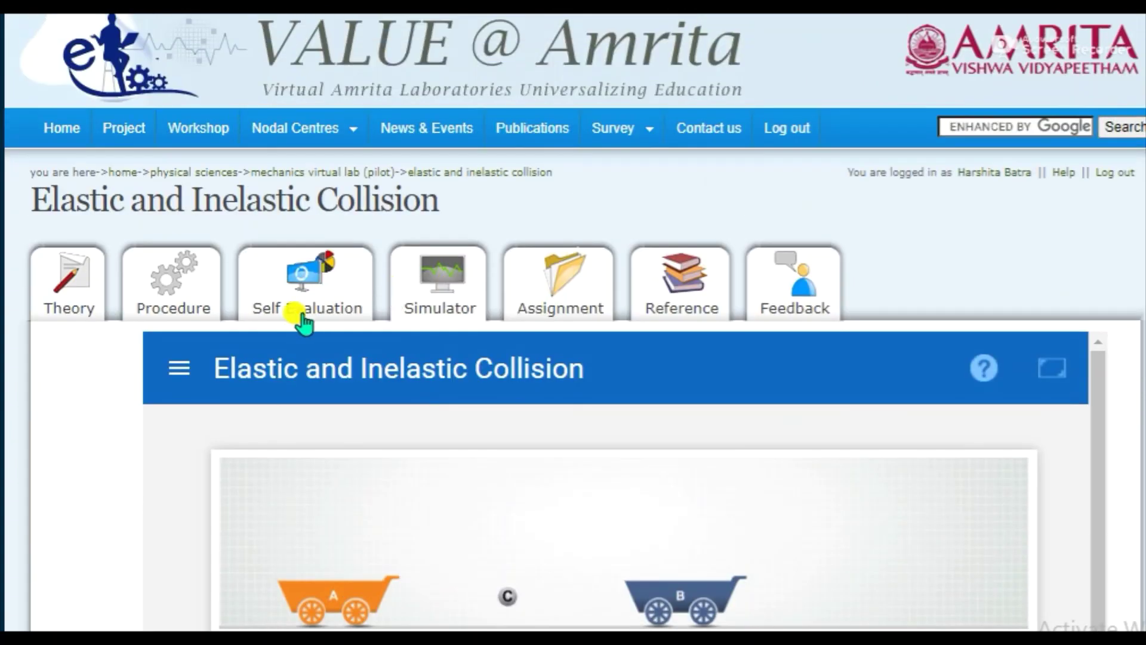
- Examine the reset simulator's variables for the test type and Object A, and the collision view with its momentum graph area
left_click(167, 365)
scroll(374, 391, "down", 3)
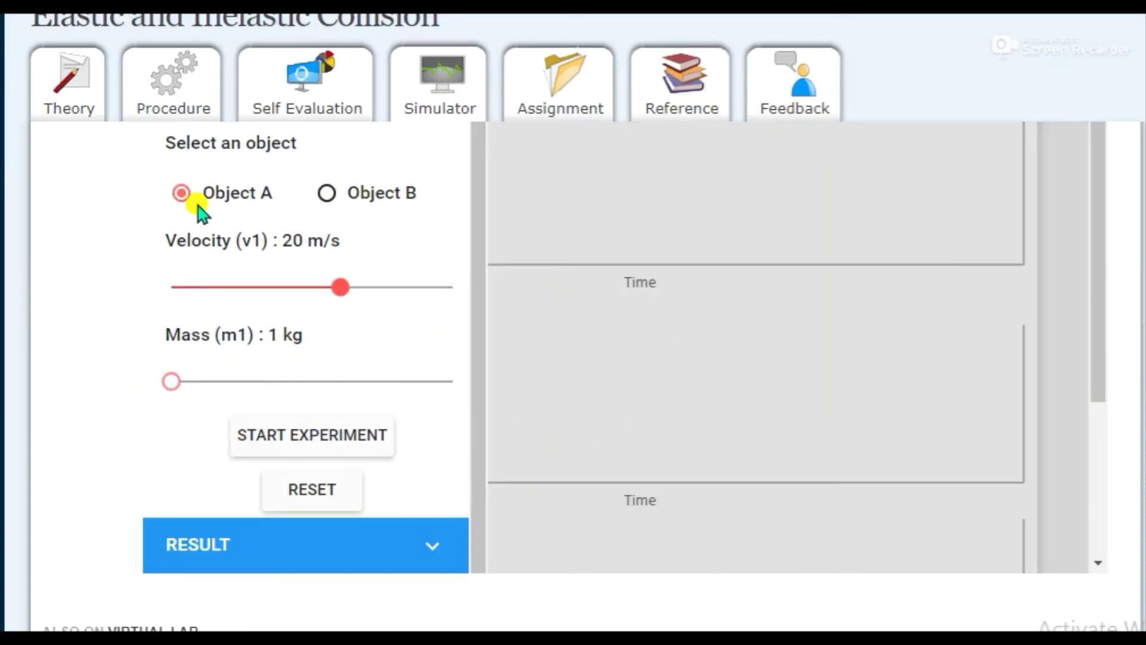
scroll(305, 251, "up", 1)
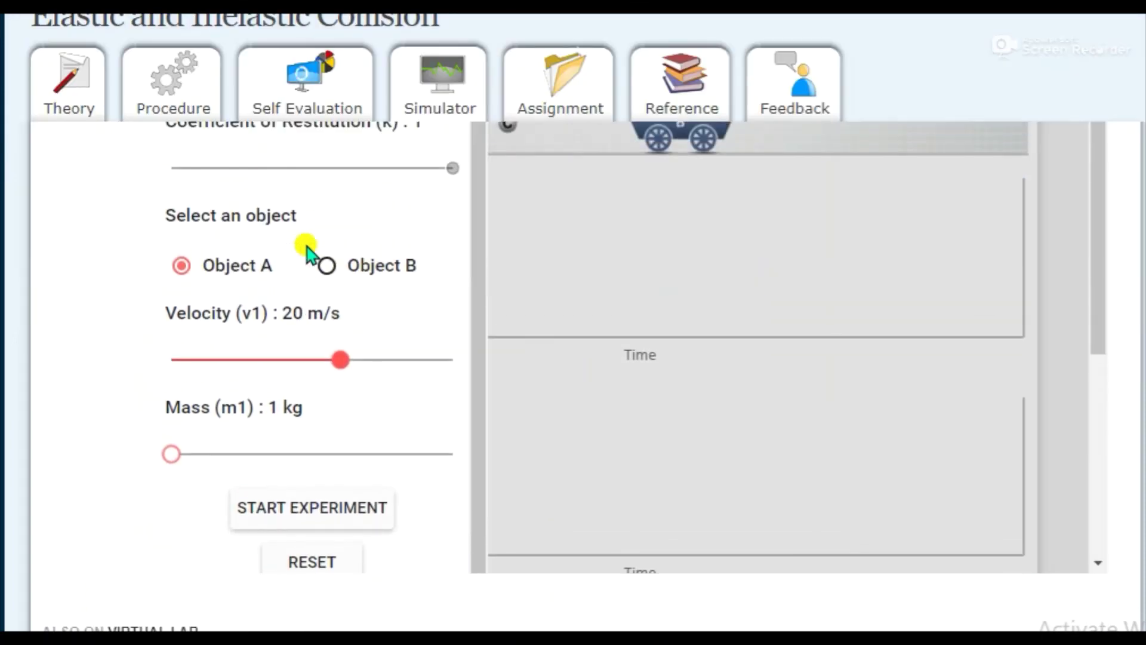
scroll(312, 189, "up", 5)
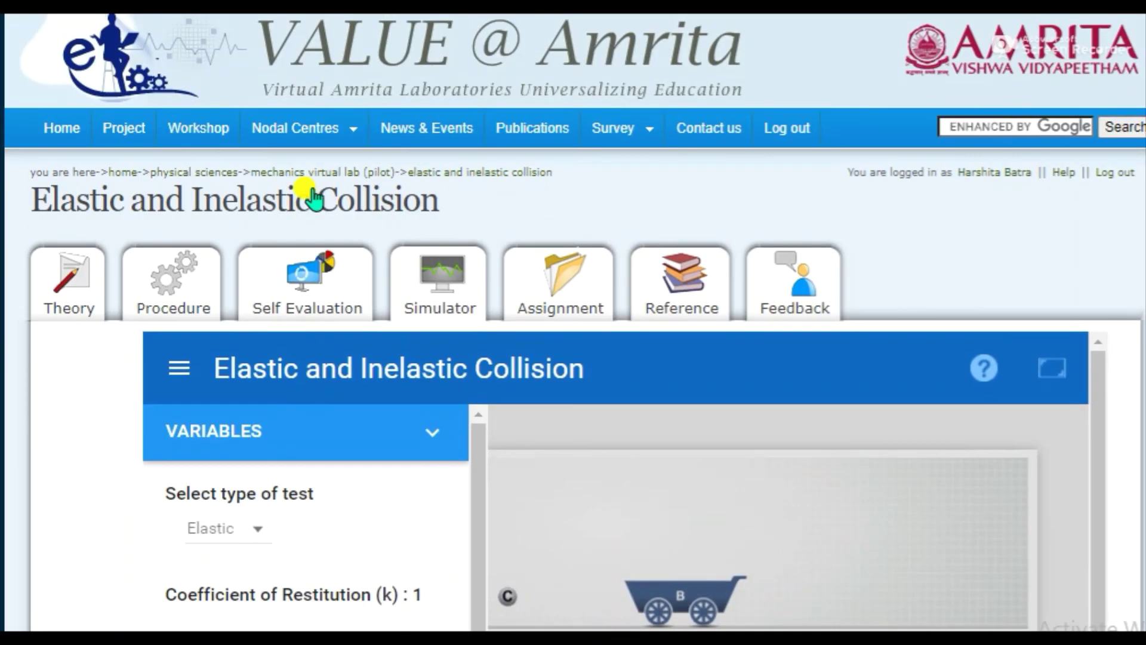
left_click(188, 363)
scroll(577, 505, "down", 3)
scroll(582, 430, "up", 2)
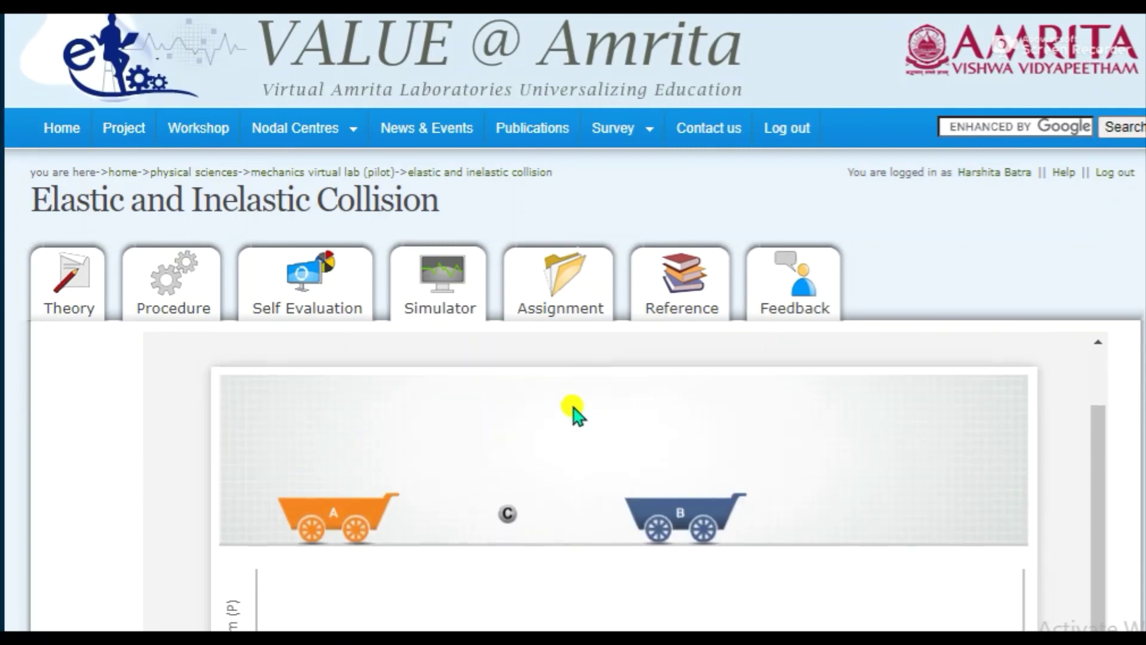
scroll(617, 292, "down", 1)
scroll(621, 293, "down", 3)
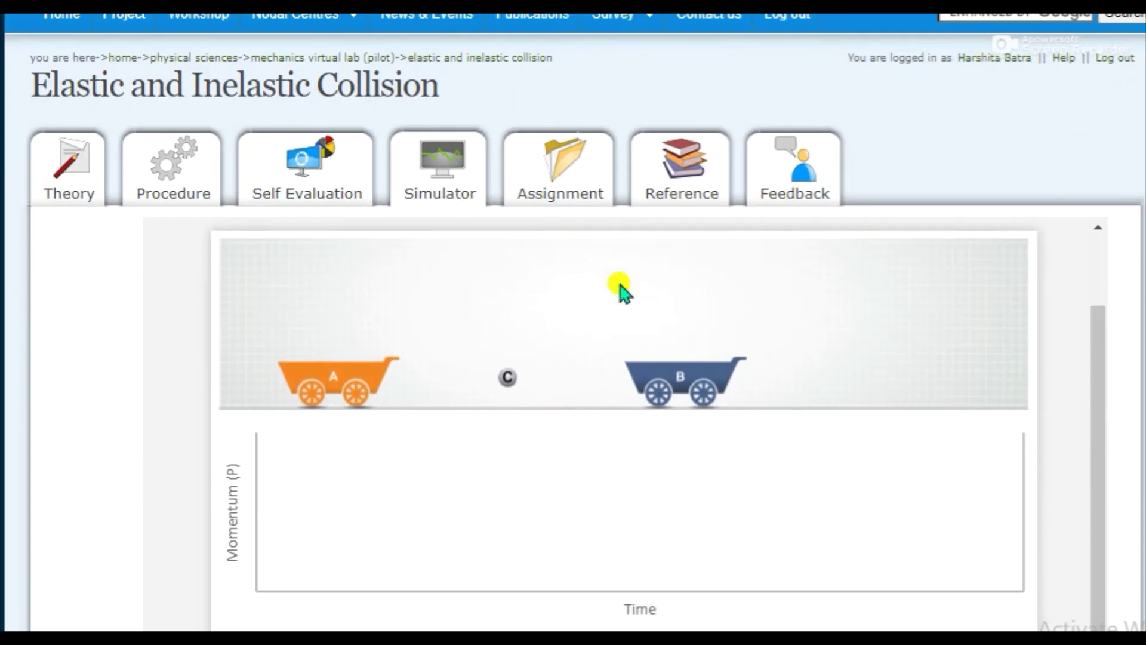
- Read the collision assignment questions and return to the theory content to review the experiment's aim
left_click(580, 196)
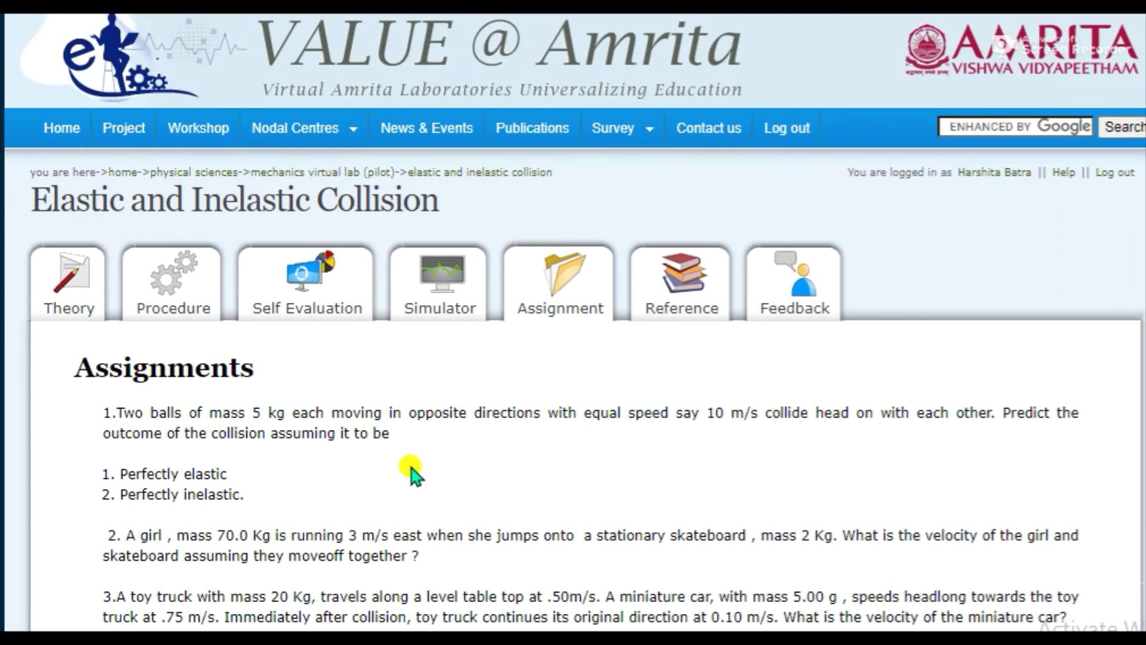
scroll(411, 471, "down", 3)
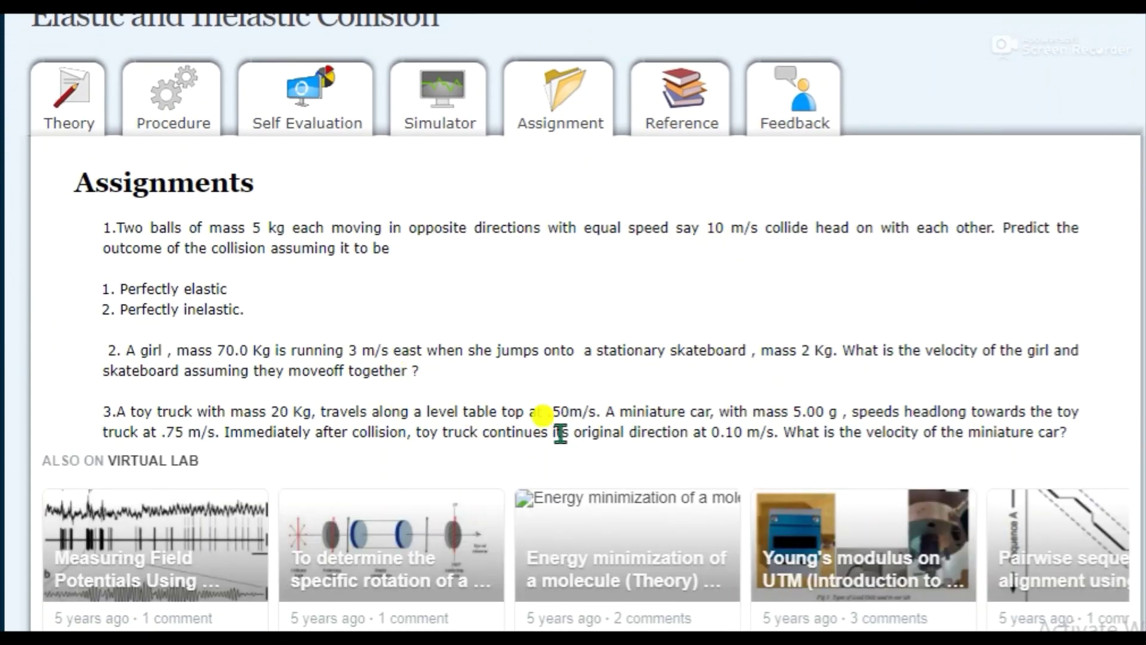
left_click(84, 107)
scroll(467, 413, "down", 2)
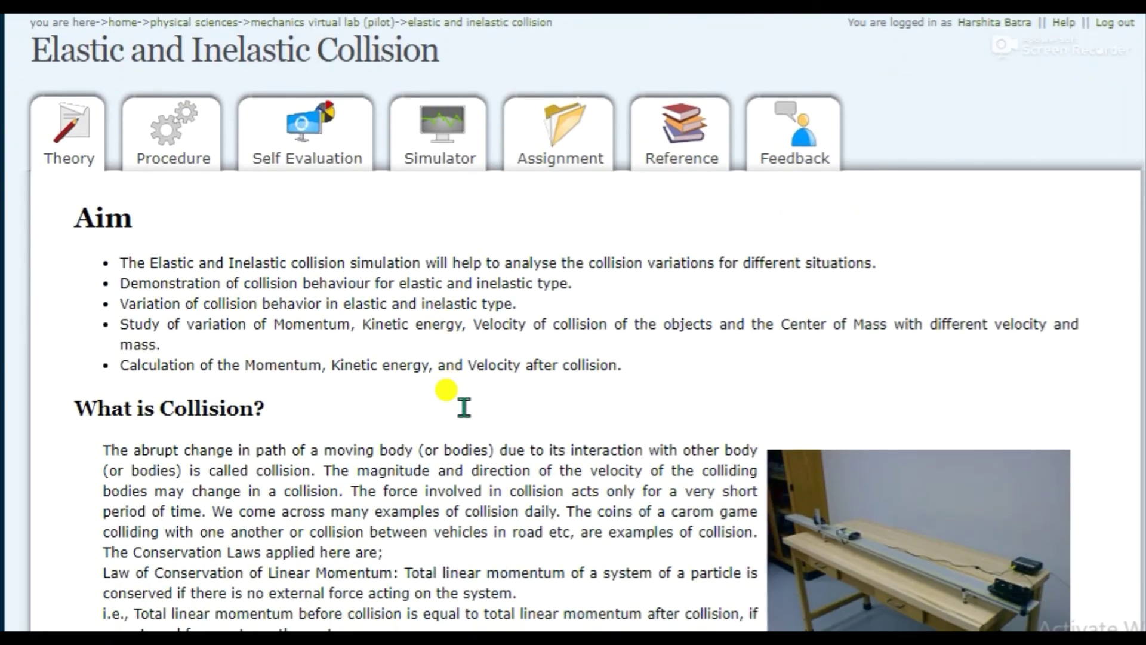